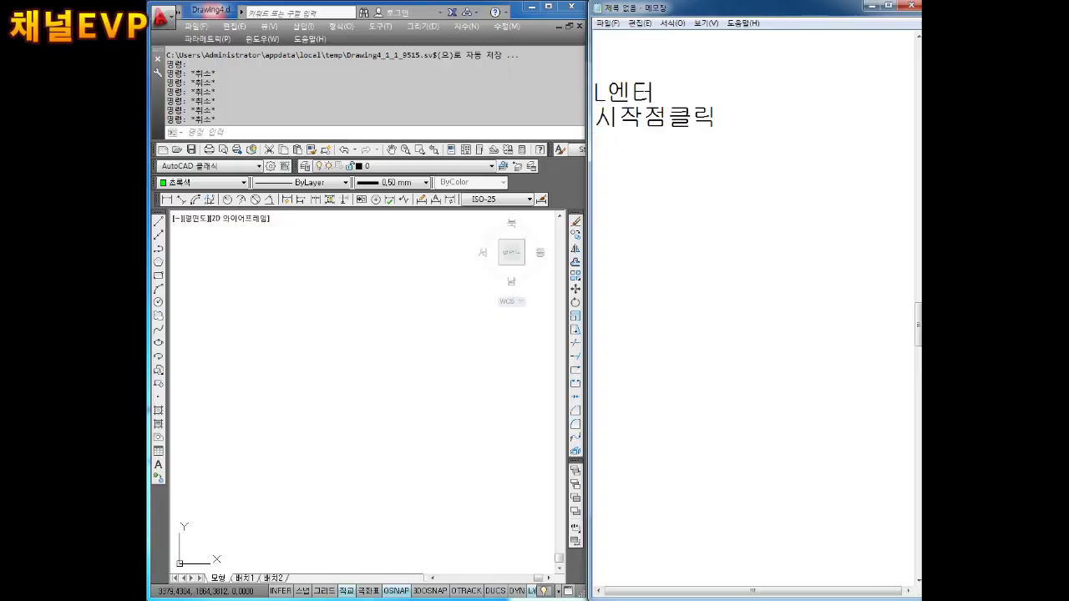
# Type @0,100 as the first relative coordinate under the start-point note.
pyautogui.write('@')
pyautogui.write('0,')
pyautogui.write('100')
pyautogui.press('Return')
pyautogui.write('@100,0')
pyautogui.press('Return')
pyautogui.write('@')
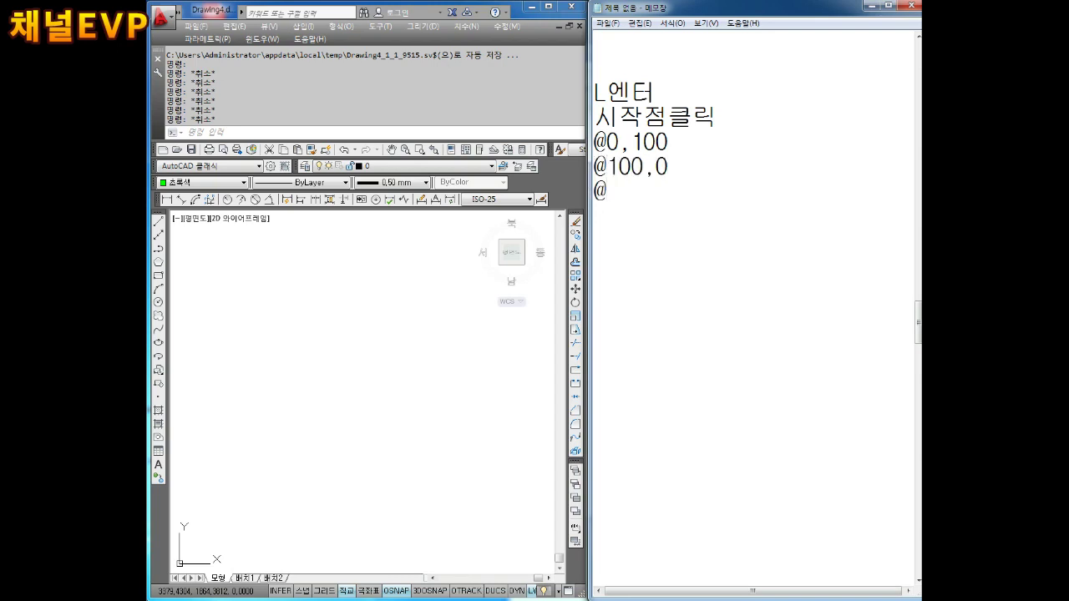
pyautogui.write('0,-100')
pyautogui.press('Return')
pyautogui.write('@-100,')
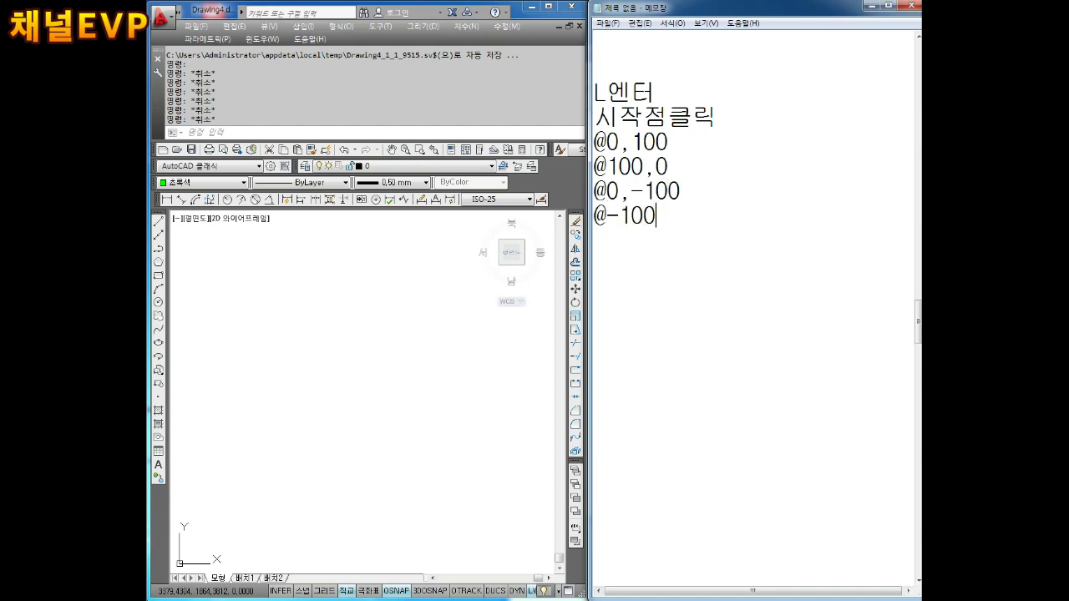
pyautogui.write('0')
pyautogui.press('Return')
pyautogui.click(309, 434)
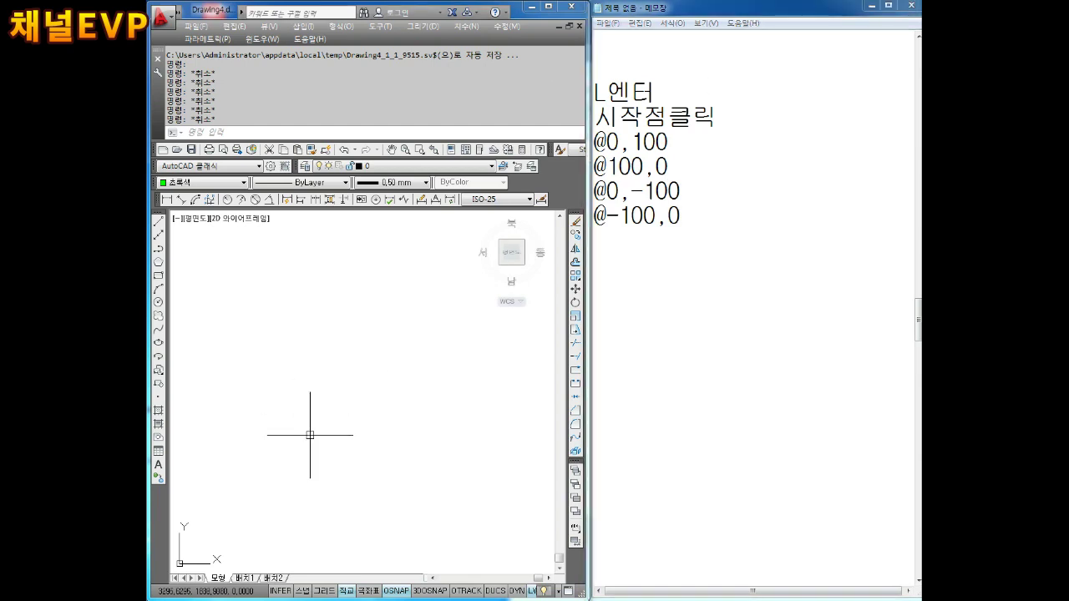
# Start the LINE command at the square's first corner with Ortho turned off.
pyautogui.press('Escape')
pyautogui.write('l')
pyautogui.press('Return')
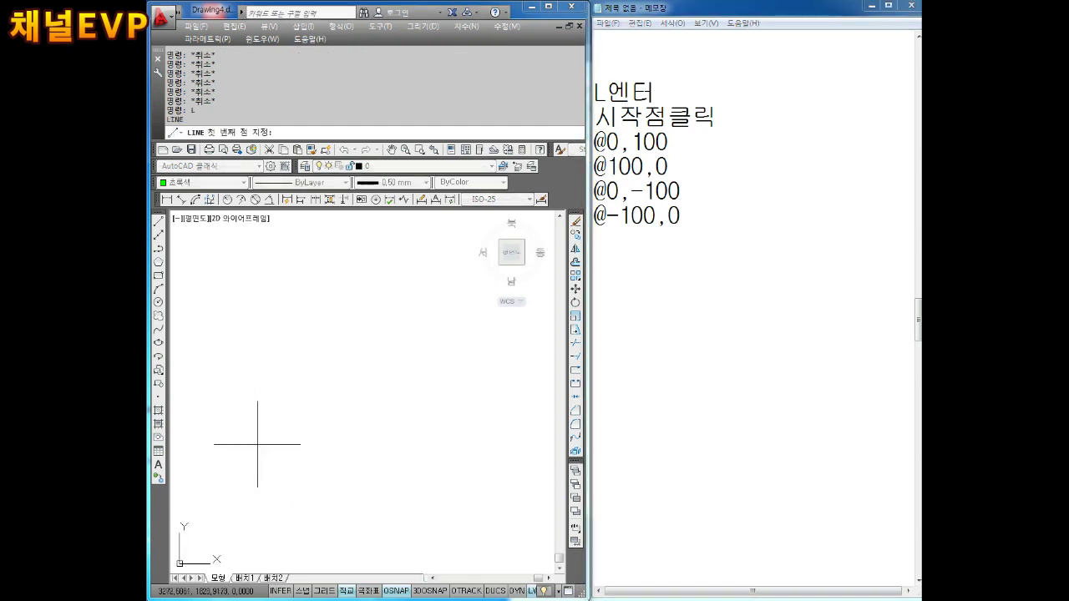
pyautogui.click(284, 415)
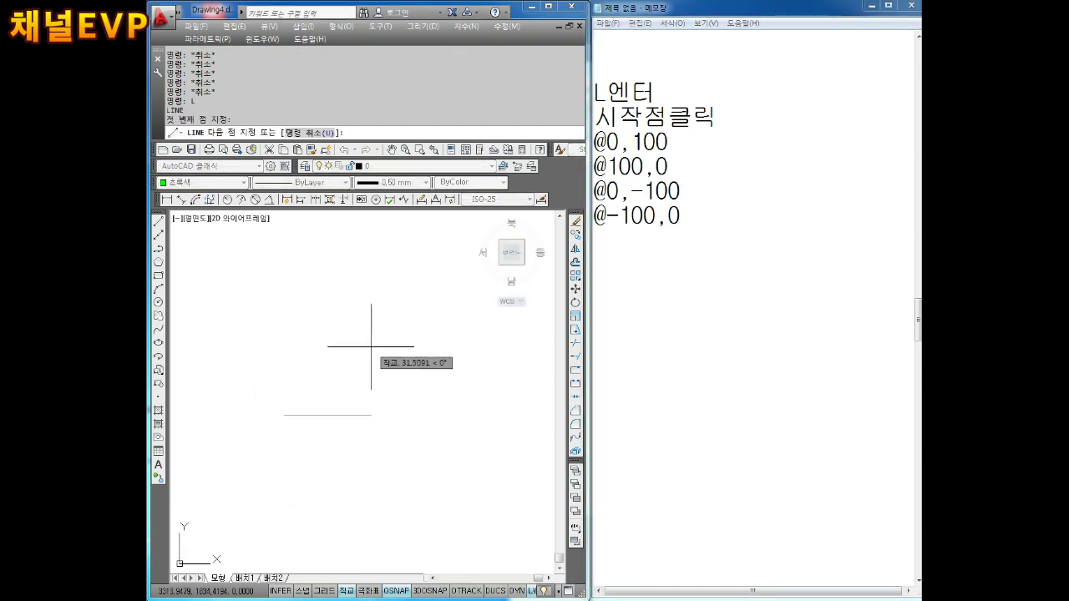
pyautogui.click(347, 591)
pyautogui.write('@0,100')
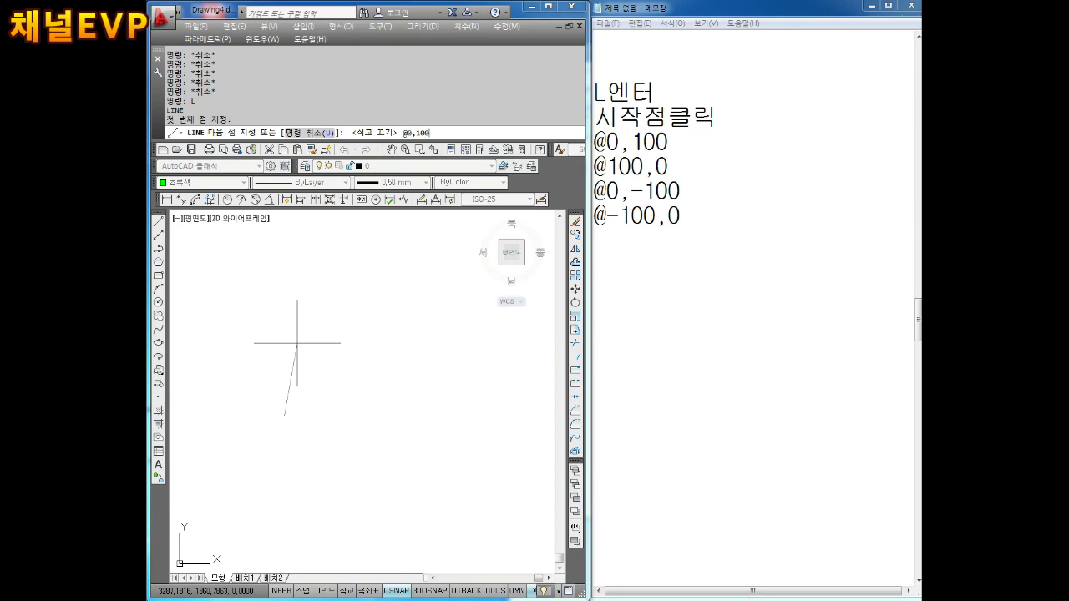
pyautogui.press('Return')
pyautogui.scroll(-2, 385, 376)
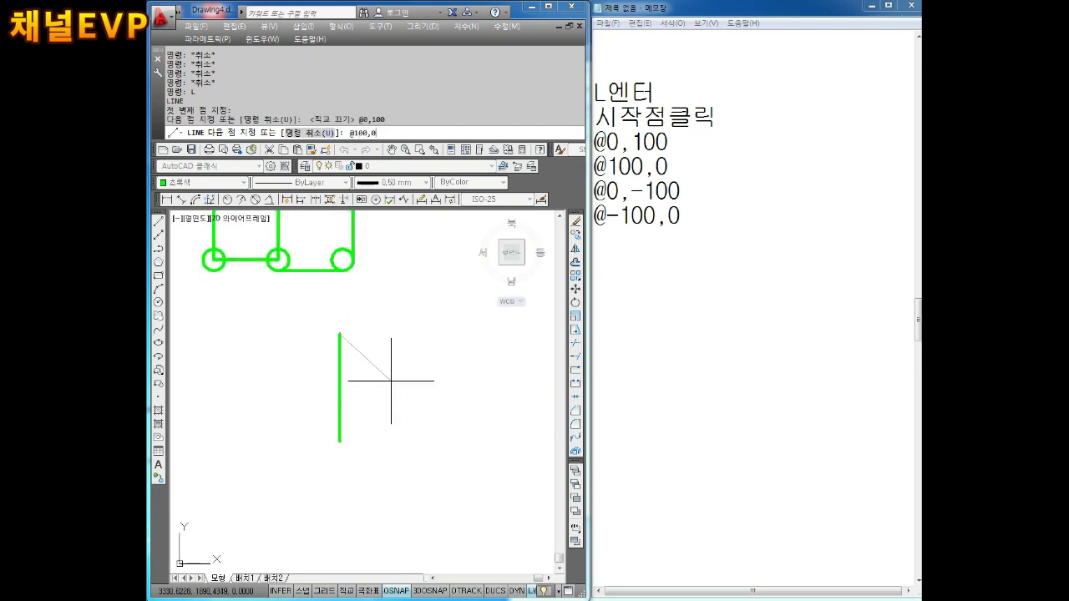
pyautogui.press('Return')
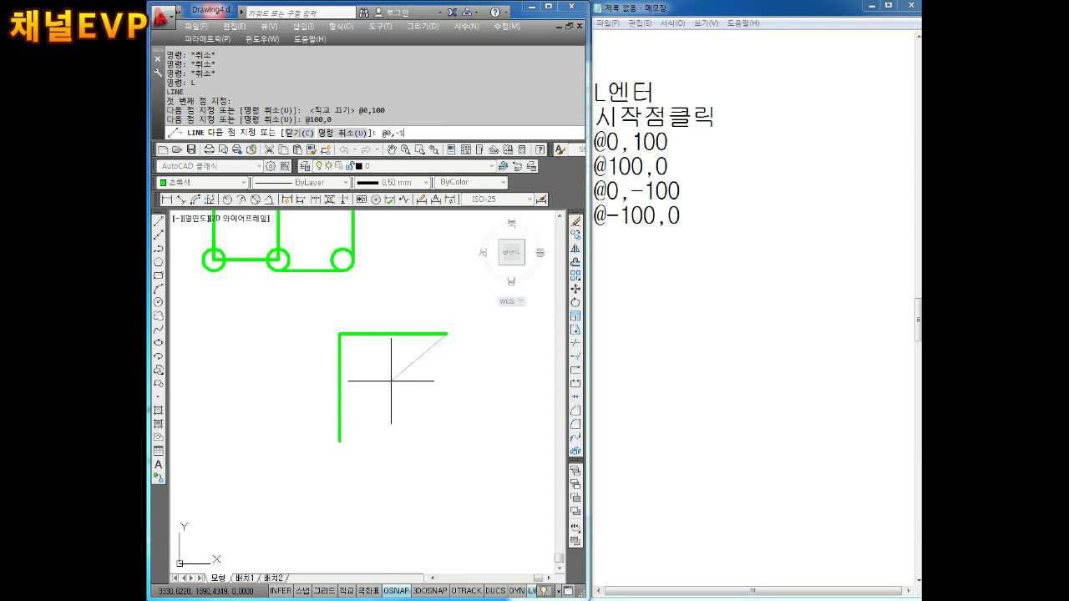
pyautogui.press('Return')
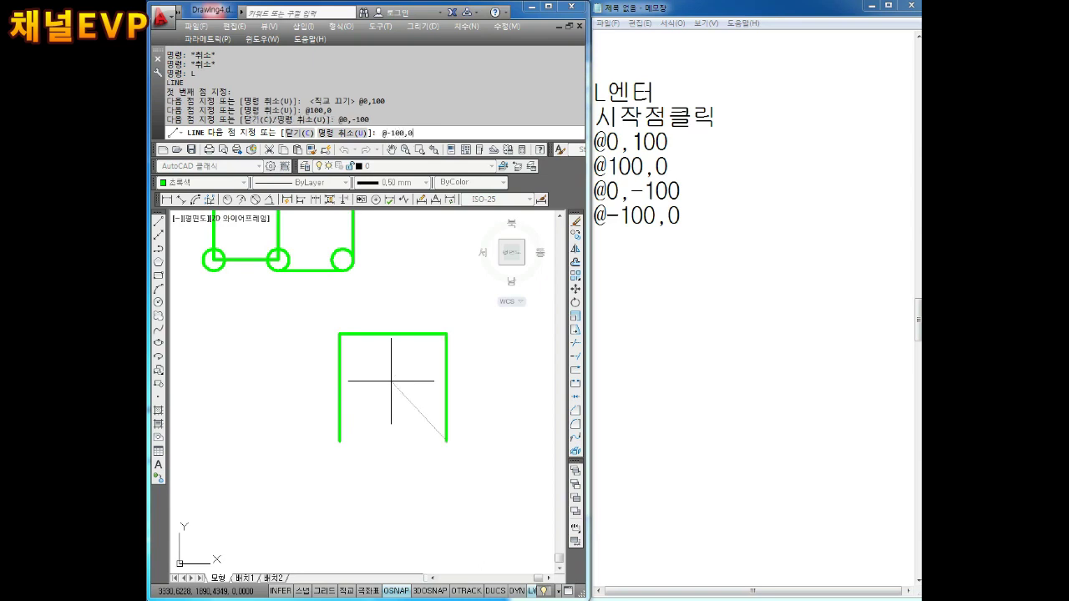
pyautogui.press('Return')
pyautogui.press('Escape')
pyautogui.scroll(2, 389, 446)
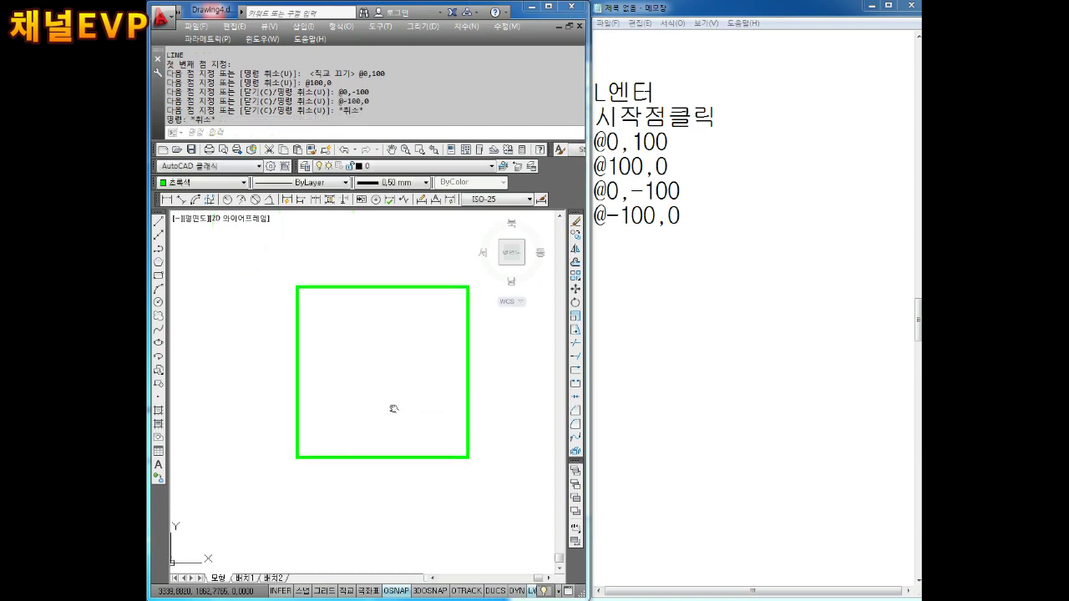
pyautogui.press('Escape')
pyautogui.press('Escape')
pyautogui.click(645, 247)
pyautogui.press('Return')
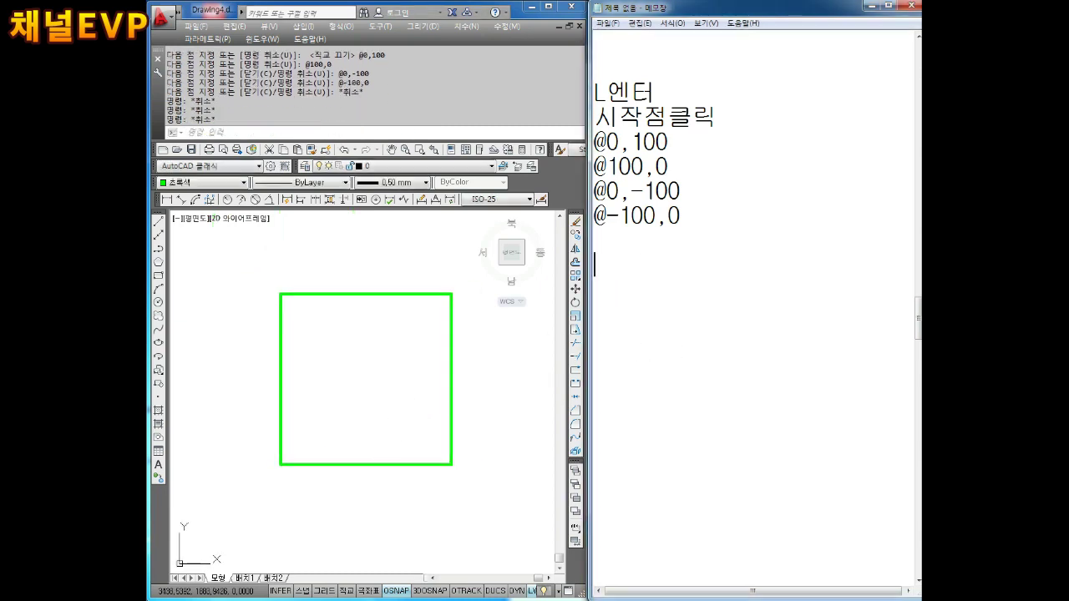
# Write the heading '중간점 이용한 십자선 그리기' followed by an L엔터 step line.
pyautogui.write('자중간점 이용')
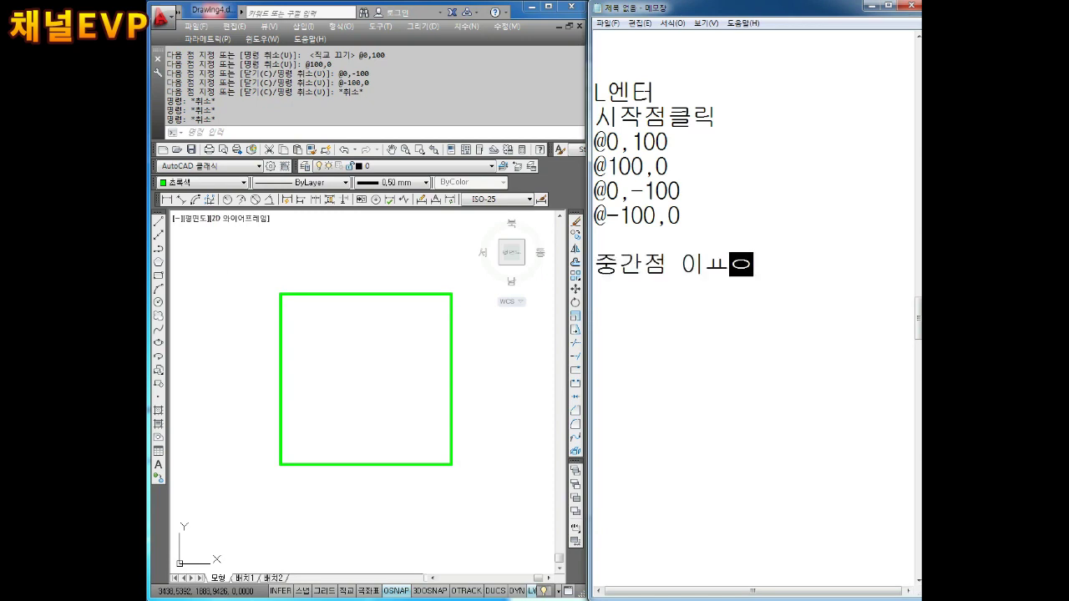
pyautogui.write('하ㄴ')
pyautogui.press('Return')
pyautogui.write('십자선 그리기')
pyautogui.press('Return')
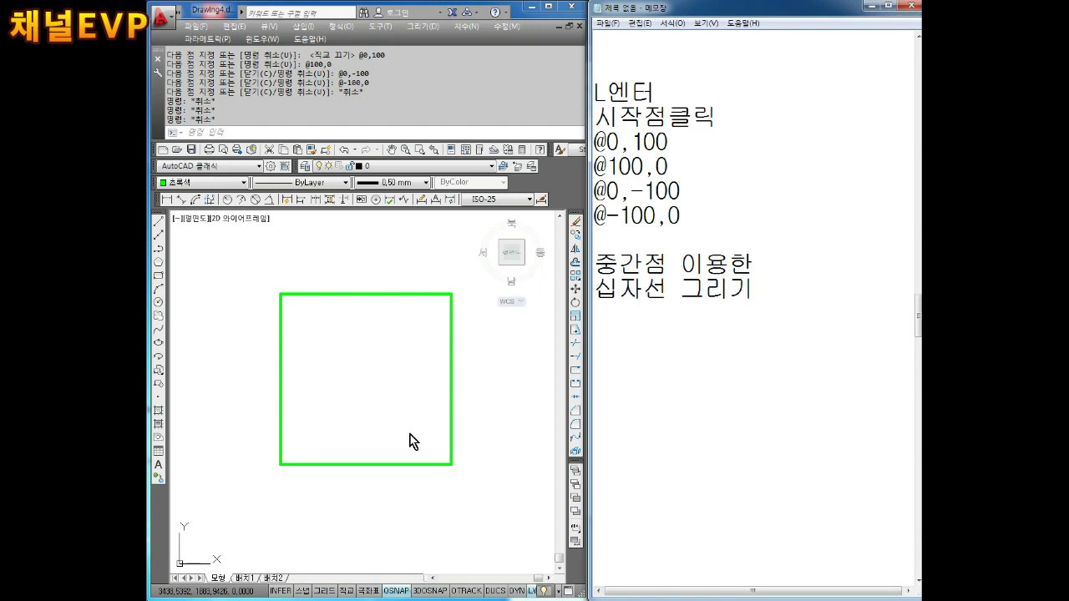
pyautogui.click(411, 439)
pyautogui.scroll(2, 357, 367)
pyautogui.click(655, 337)
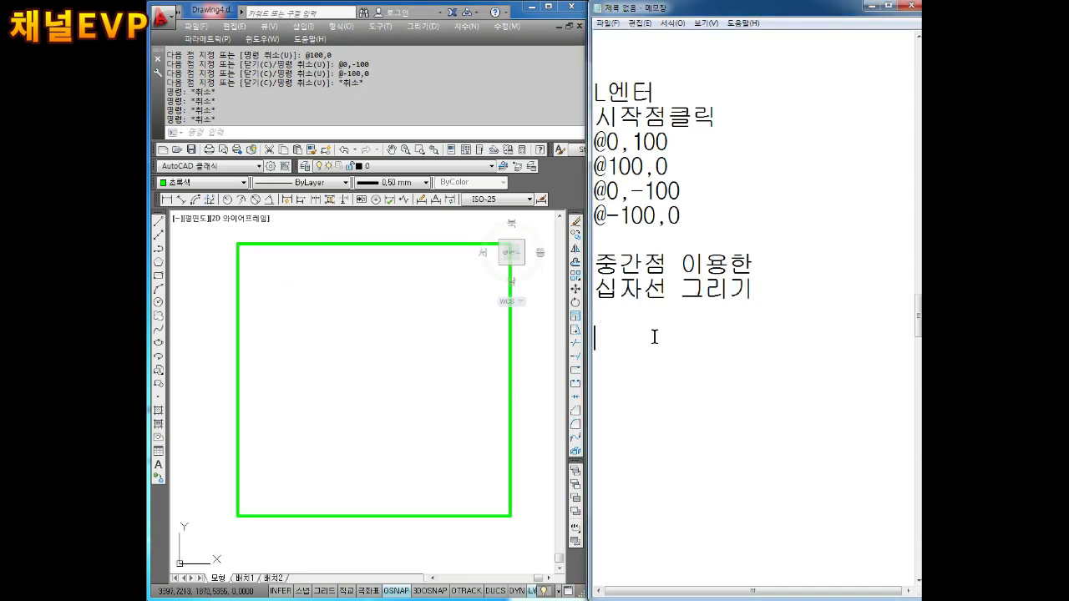
pyautogui.write('L엔터')
pyautogui.press('Return')
pyautogui.click(423, 342)
# Draw a vertical line from the square's top-edge midpoint to its bottom-edge midpoint.
pyautogui.press('Escape')
pyautogui.press('Escape')
pyautogui.write('L')
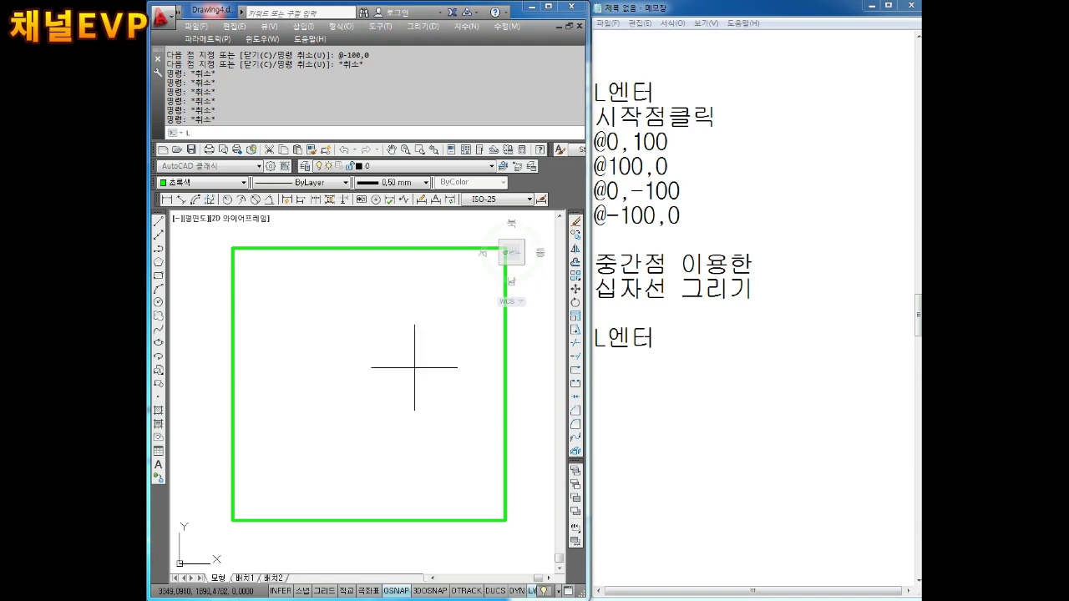
pyautogui.press('Return')
pyautogui.click(370, 248)
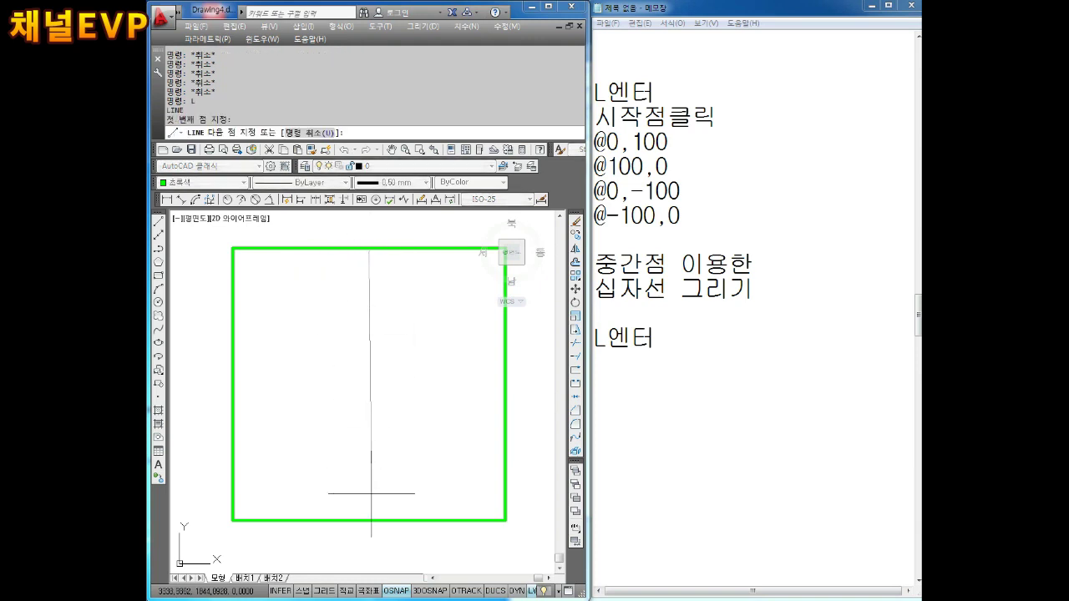
pyautogui.click(369, 519)
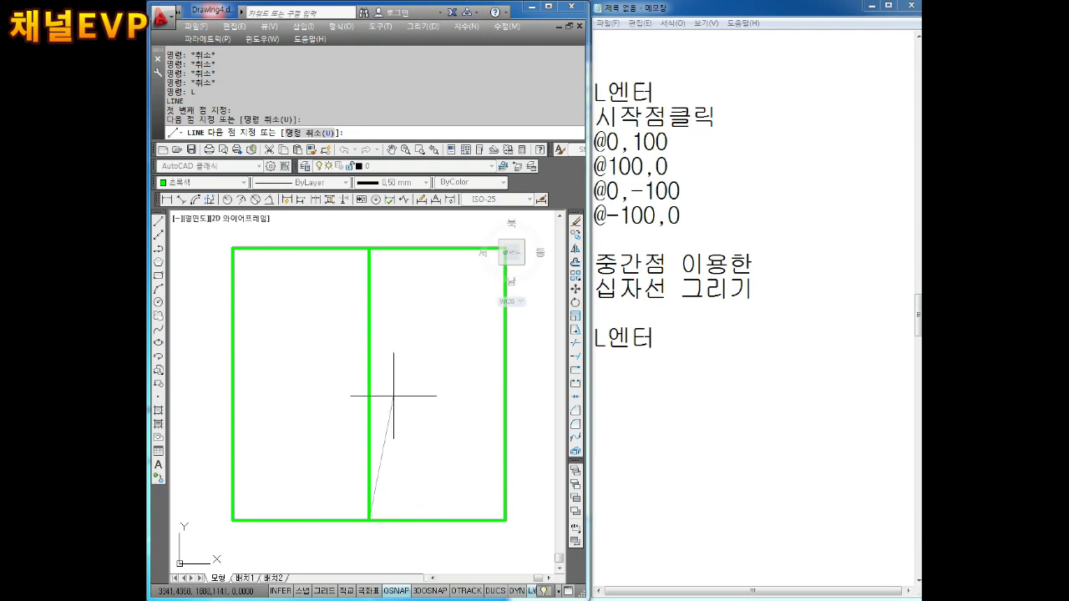
pyautogui.press('Return')
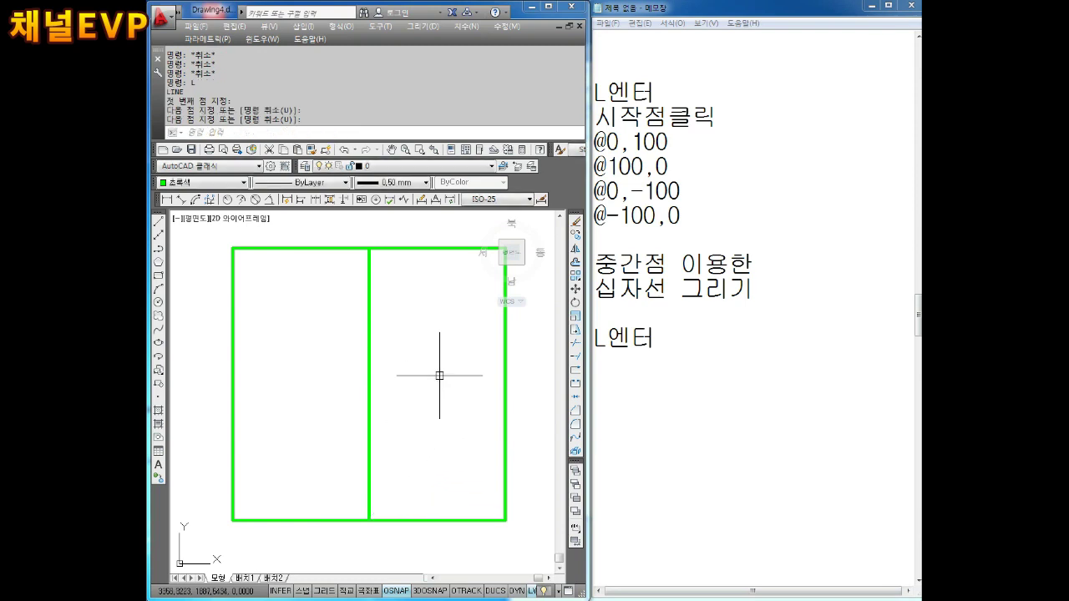
# Draw a horizontal line joining the left and right edge midpoints.
pyautogui.press('Return')
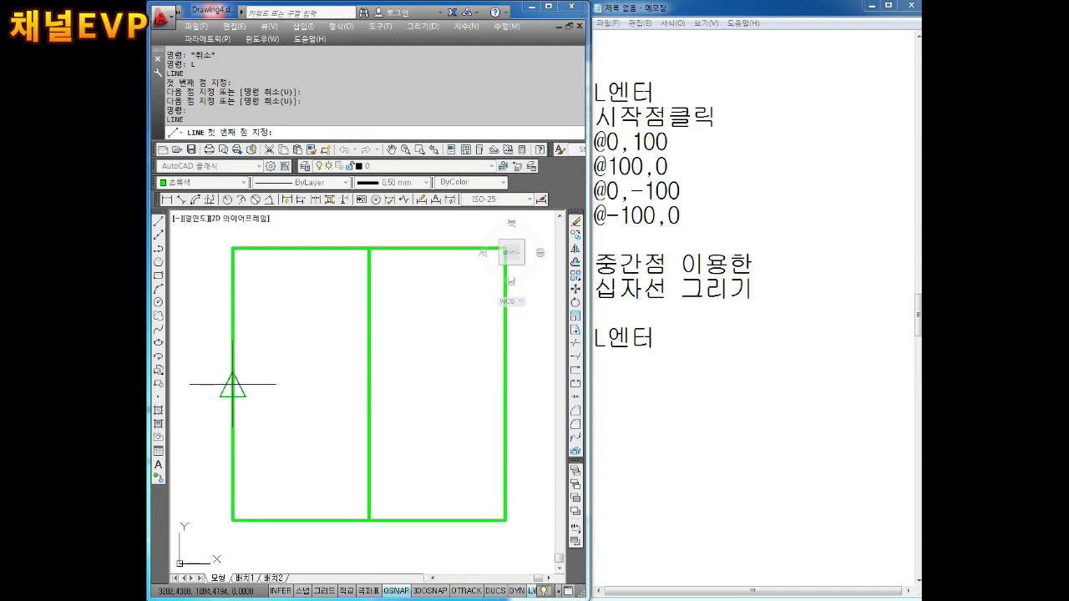
pyautogui.click(232, 384)
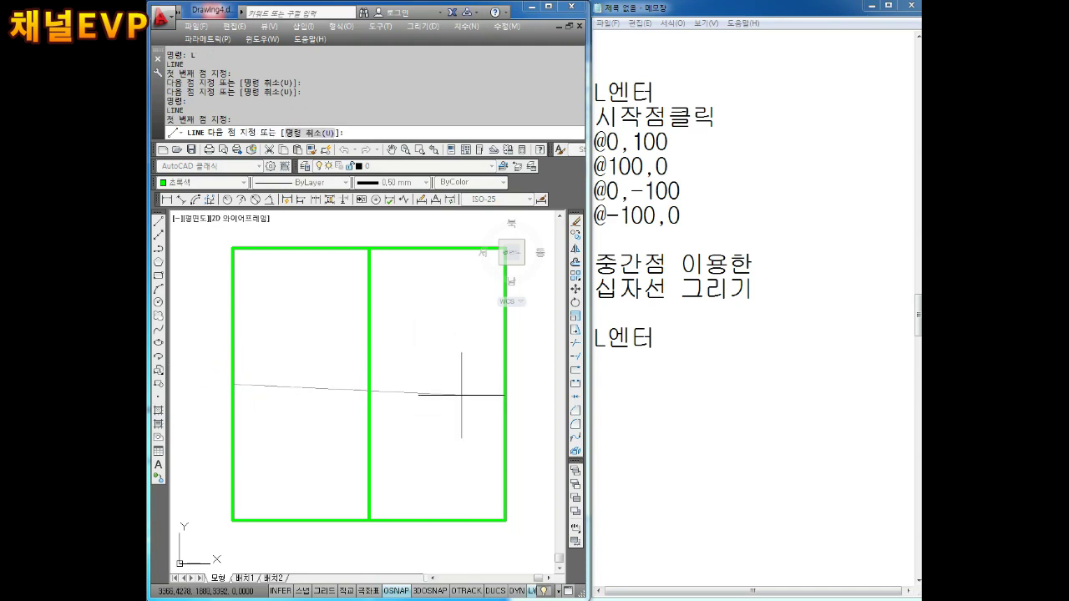
pyautogui.click(505, 384)
pyautogui.press('Escape')
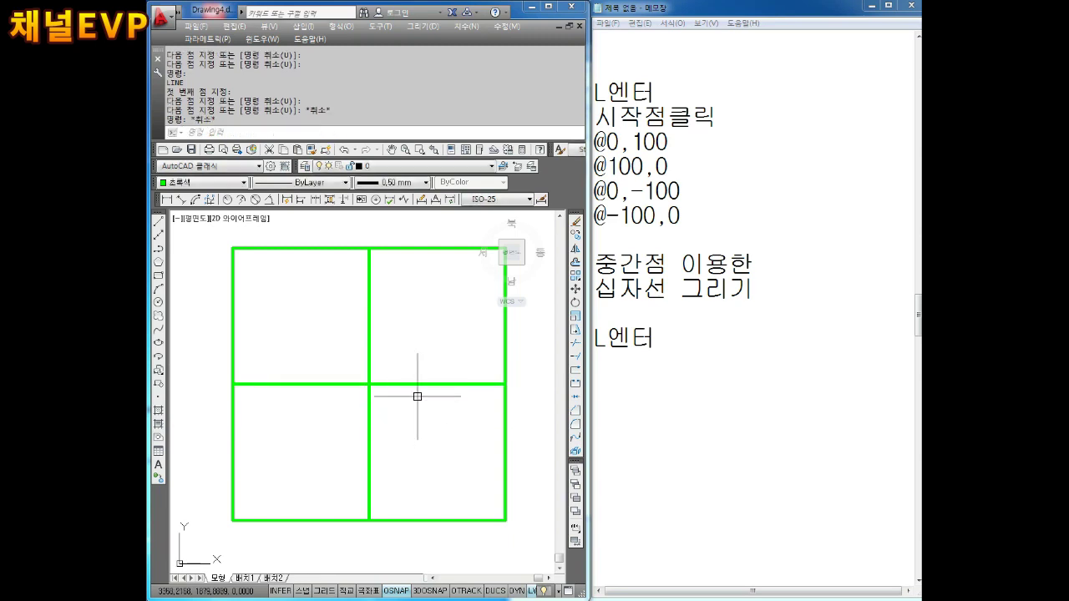
pyautogui.moveTo(418, 396); pyautogui.dragTo(425, 386, button='middle')
pyautogui.scroll(-2, 402, 388)
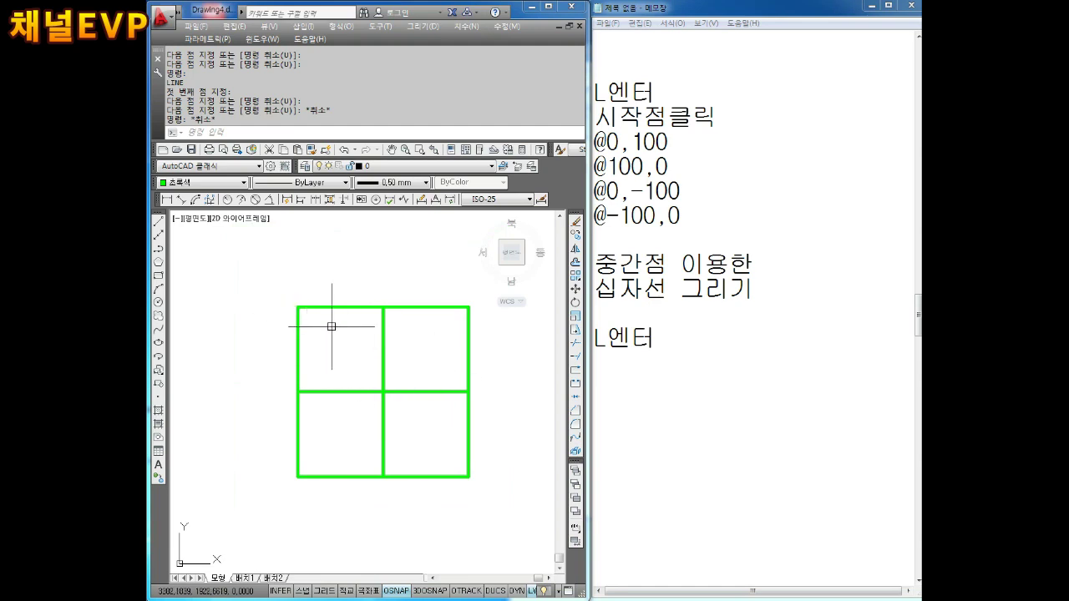
pyautogui.scroll(2, 393, 344)
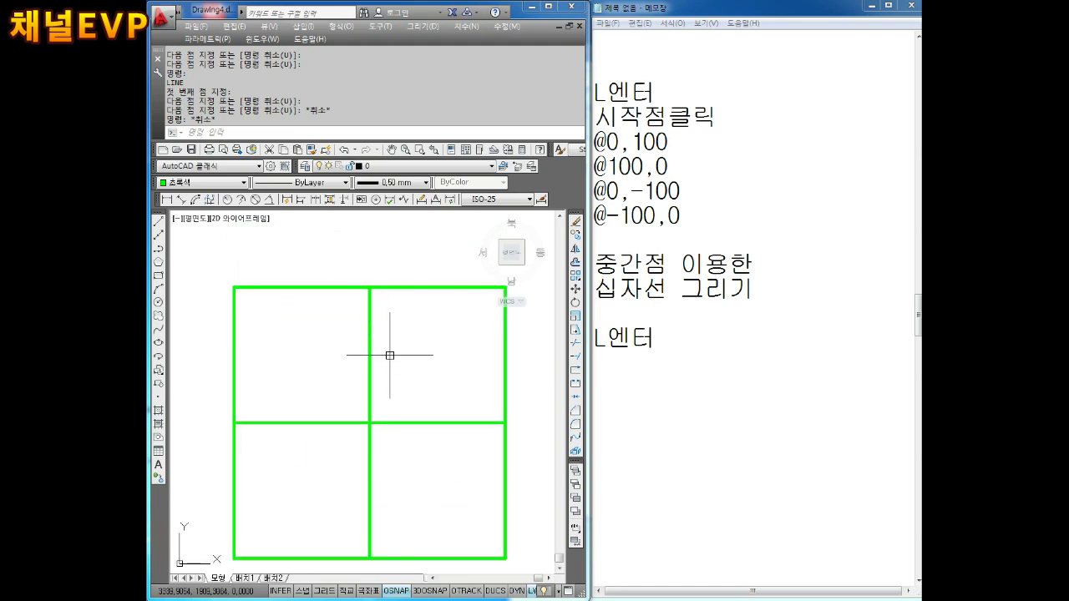
pyautogui.press('Escape')
pyautogui.press('Escape')
pyautogui.press('Escape')
pyautogui.press('Escape')
pyautogui.press('Escape')
pyautogui.click(691, 353)
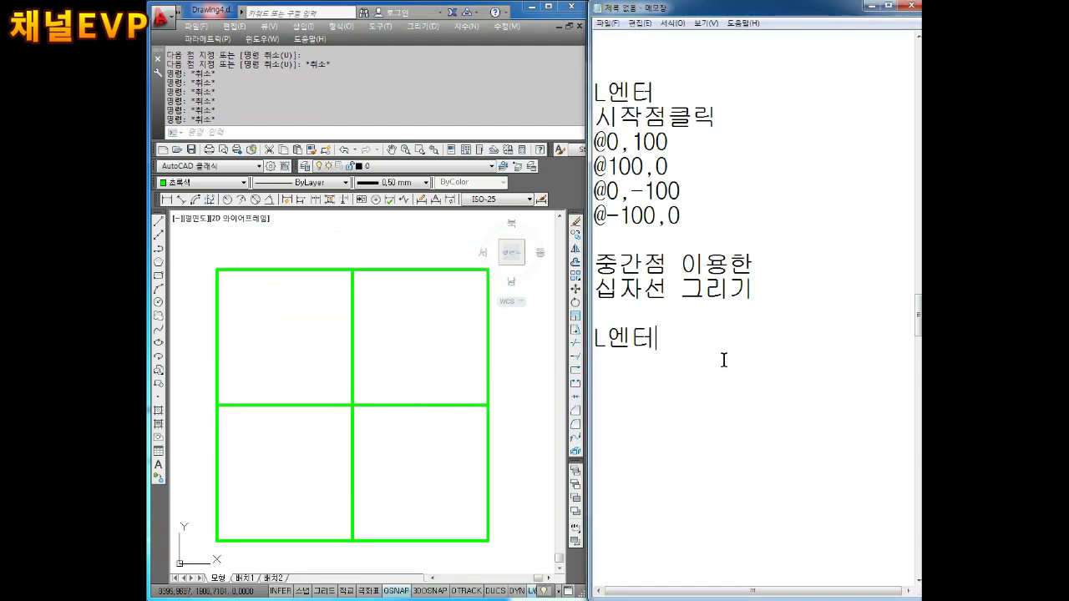
# Add a 복사 line lower in the notes, leaving space below L엔터.
pyautogui.press('Return')
pyautogui.press('Return')
pyautogui.write('복사')
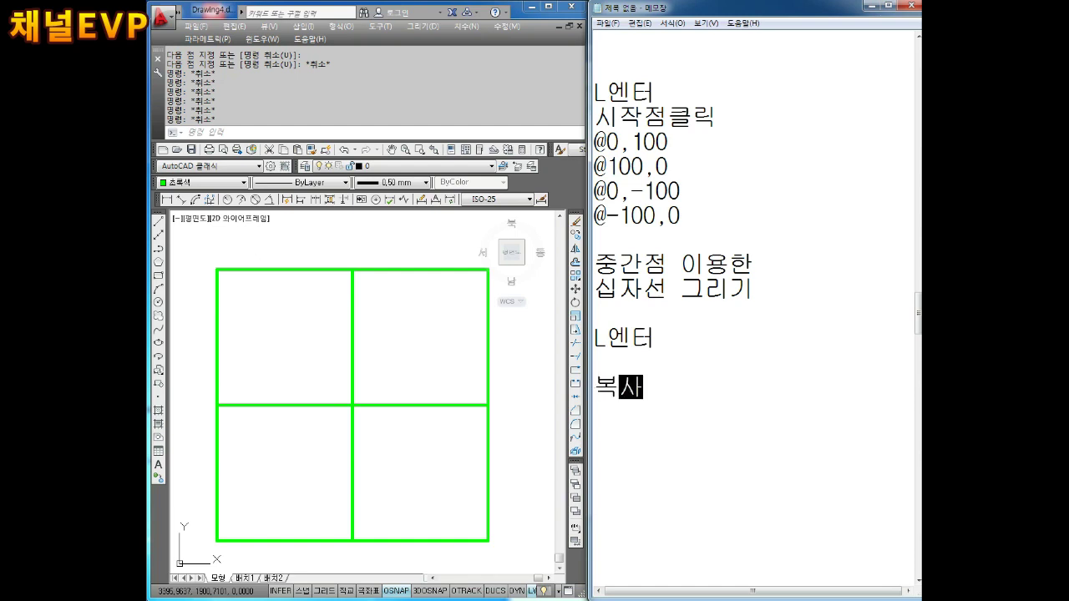
pyautogui.press('Return')
pyautogui.write('ㅁ')
pyautogui.press('BackSpace')
pyautogui.press('Up')
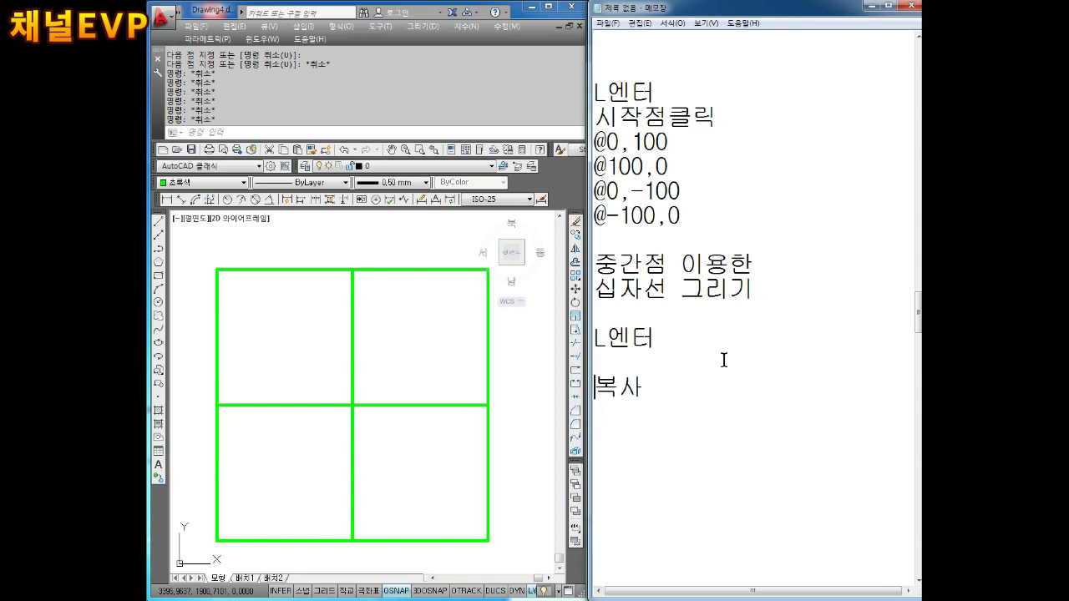
pyautogui.press('Return')
pyautogui.press('Return')
pyautogui.press('Up')
pyautogui.press('Up')
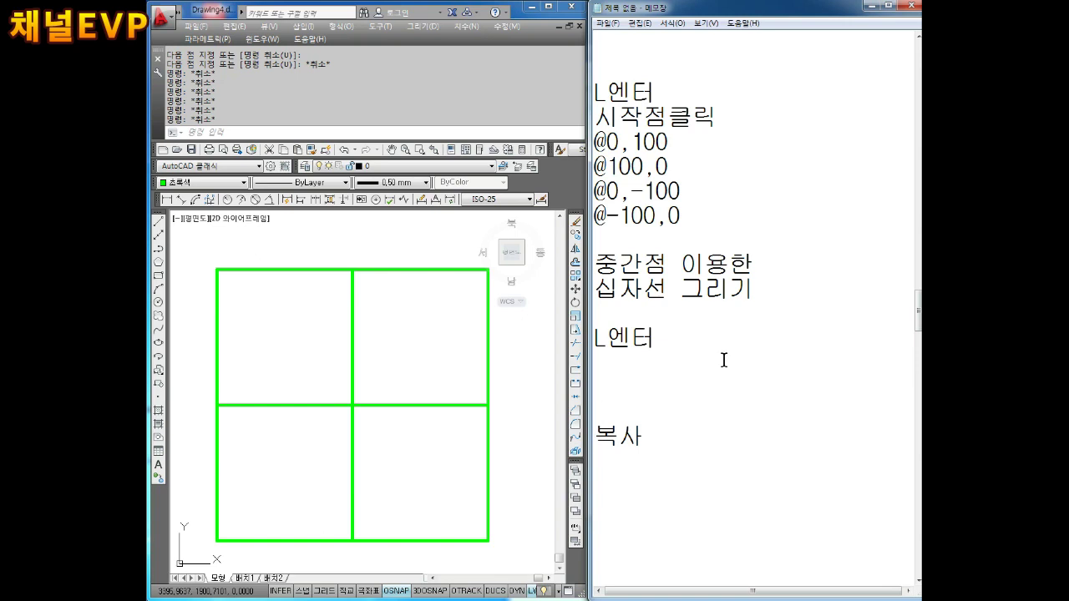
pyautogui.press('BackSpace')
pyautogui.press('Down')
pyautogui.press('Return')
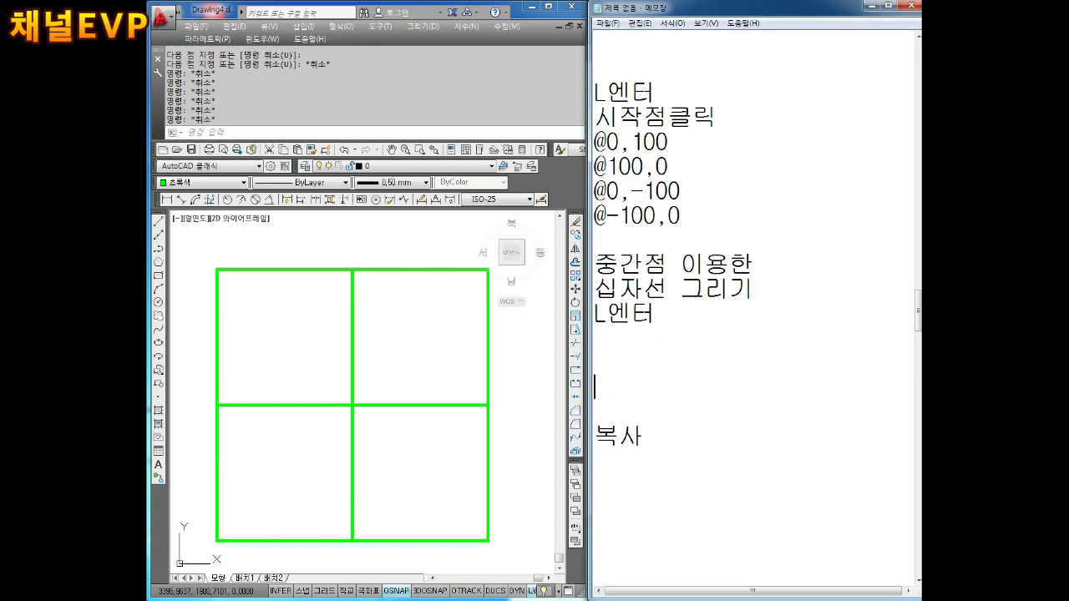
# Write the circle steps C엔터, 중심점클릭 and D엔터 on separate lines.
pyautogui.write('C엔터')
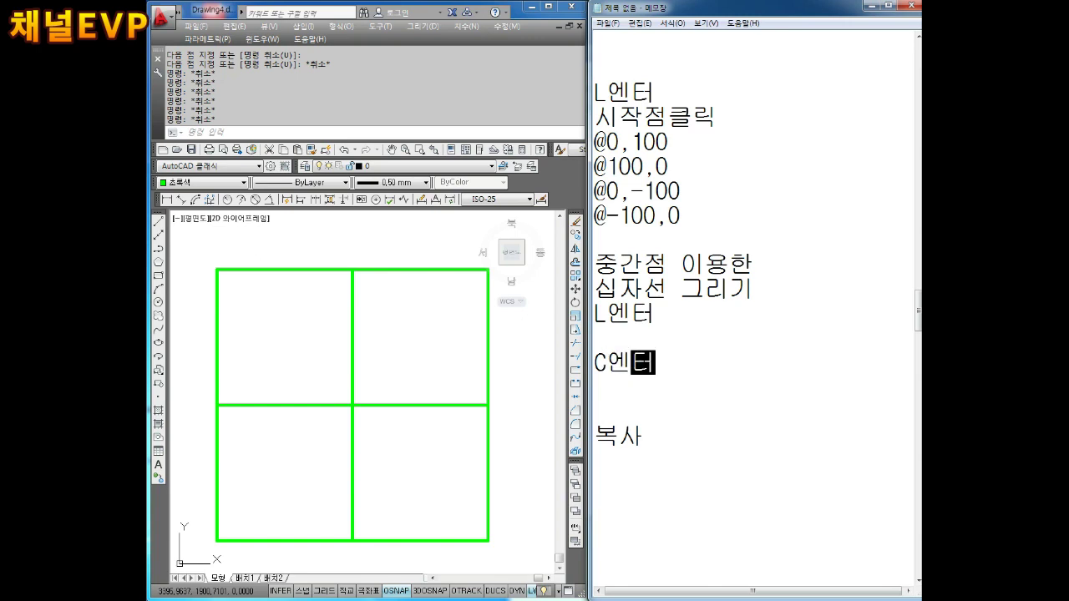
pyautogui.press('Return')
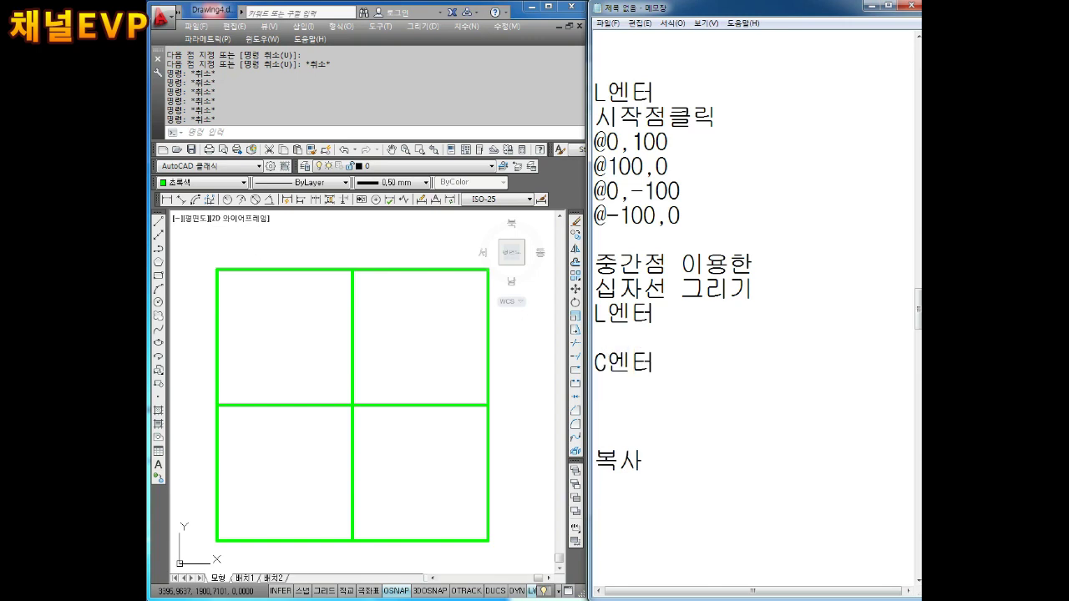
pyautogui.write('중심점클릭')
pyautogui.press('Return')
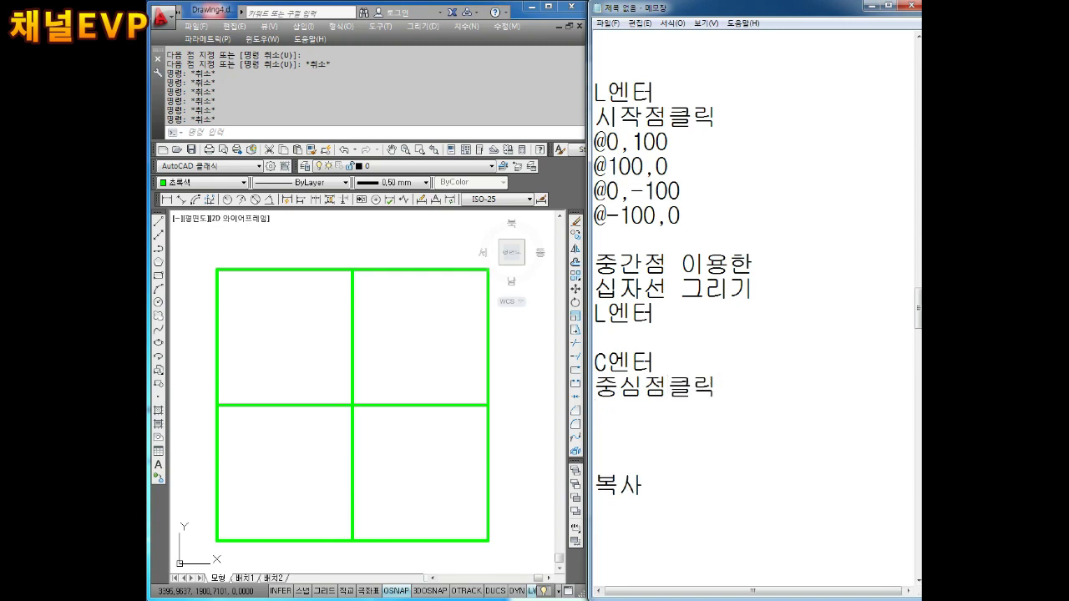
pyautogui.write('D엔터')
pyautogui.press('Return')
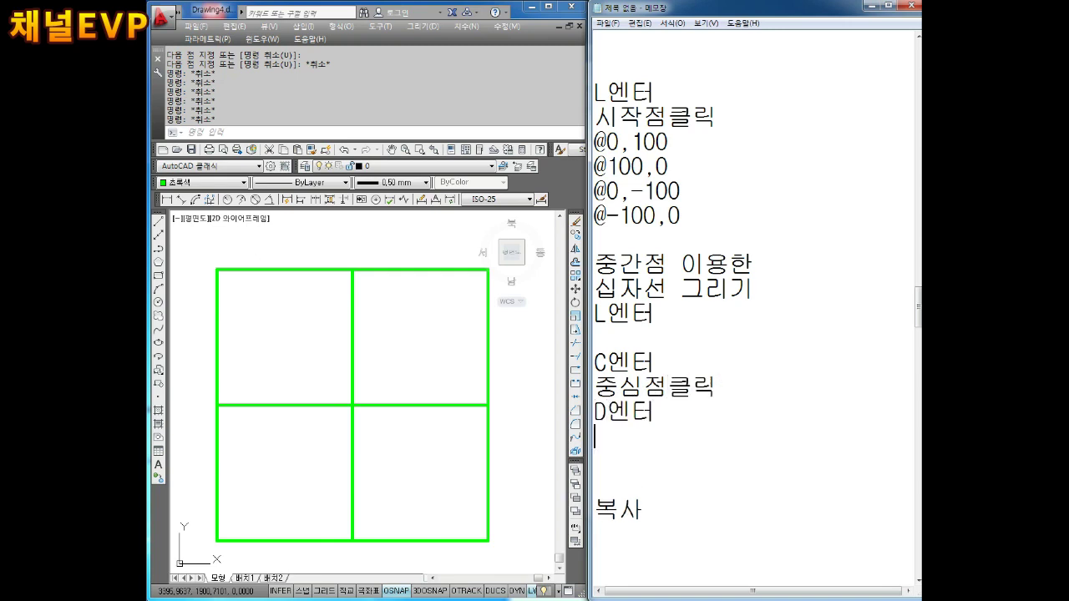
# Add the line '20 / 30 입력 (2번반복)' below D엔터.
pyautogui.write('2이')
pyautogui.write('30')
pyautogui.click(631, 437)
pyautogui.press('BackSpace')
pyautogui.write('/')
pyautogui.press('BackSpace')
pyautogui.write('/')
pyautogui.press('End')
pyautogui.write('ㄹ')
pyautogui.press('BackSpace')
pyautogui.write('D')
pyautogui.press('BackSpace')
pyautogui.write('입력 (2번반ㅂㅈ모')
pyautogui.press('BackSpace')
pyautogui.press('BackSpace')
pyautogui.press('BackSpace')
pyautogui.press('BackSpace')
pyautogui.write('복')
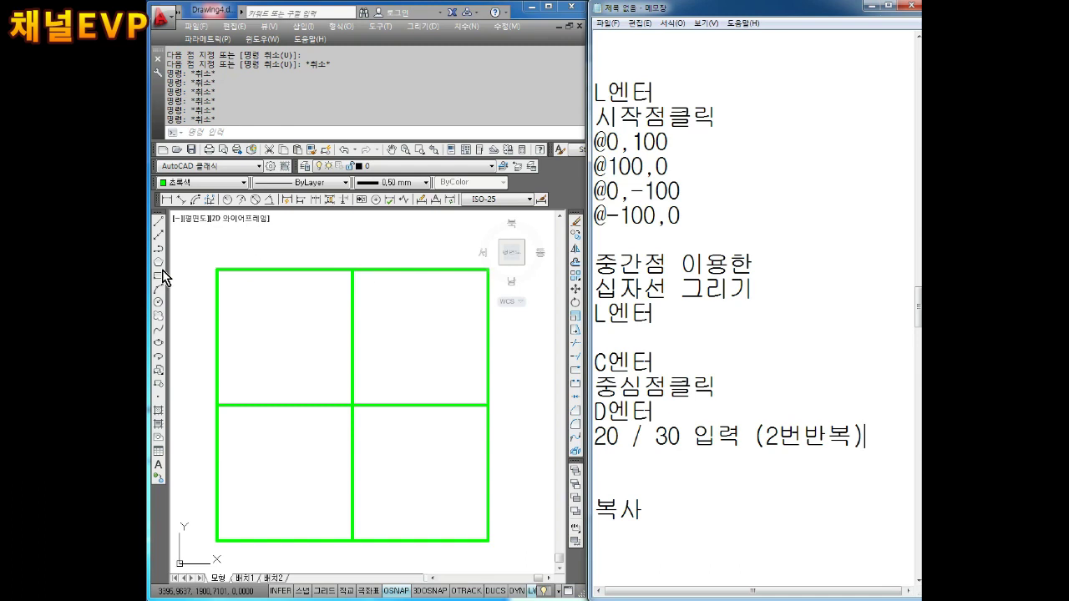
pyautogui.click(272, 401)
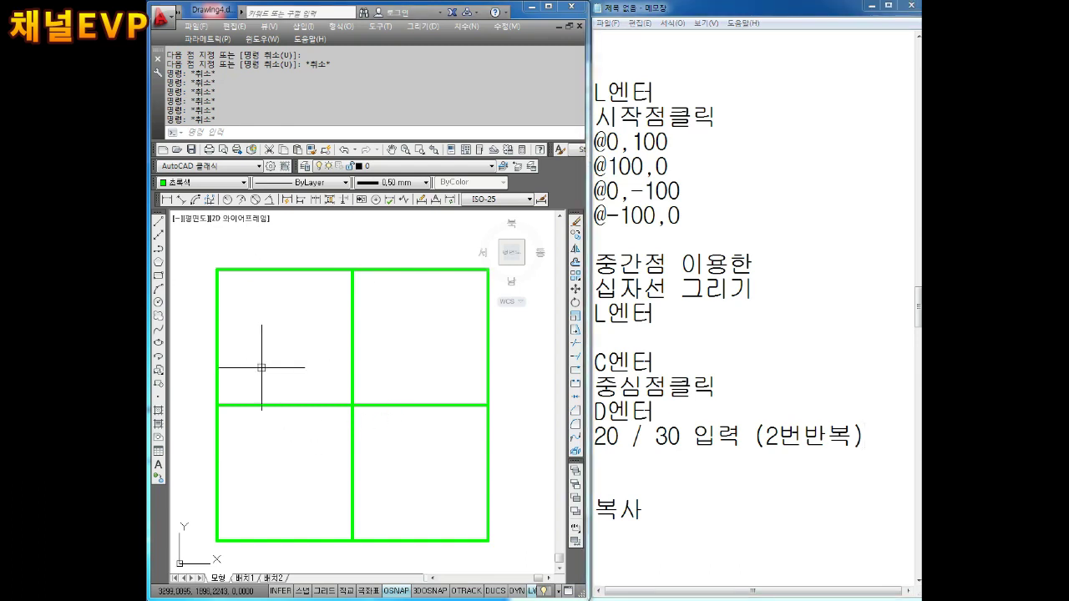
# Start the CIRCLE command and append (끝점) to the 중심점클릭 note.
pyautogui.moveTo(299, 384); pyautogui.dragTo(323, 389, button='middle')
pyautogui.press('Escape')
pyautogui.press('Escape')
pyautogui.write('c')
pyautogui.press('Return')
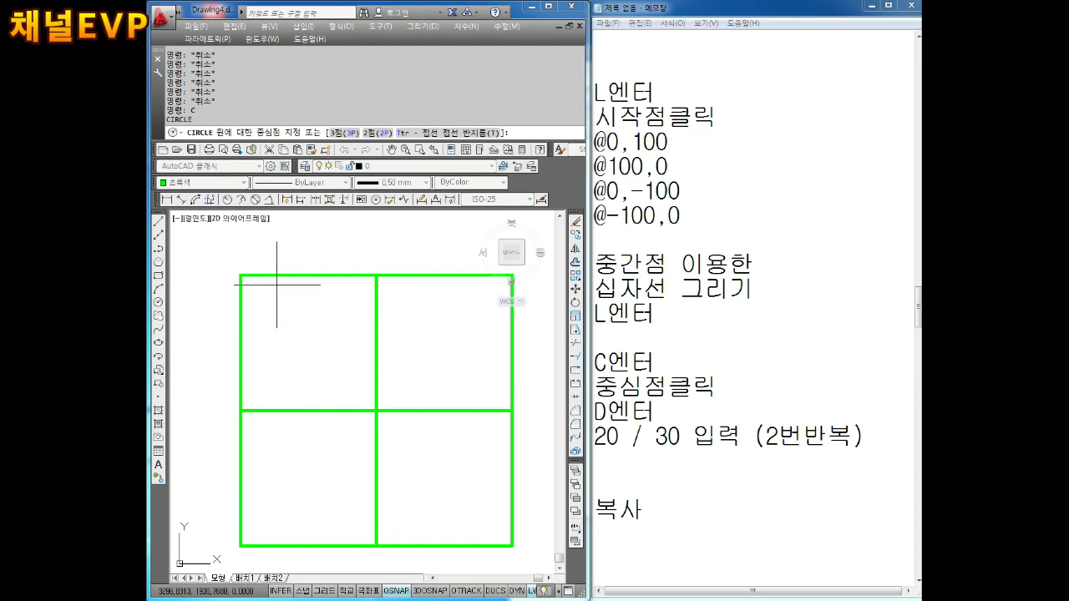
pyautogui.click(741, 388)
pyautogui.write('(')
pyautogui.write('끝점')
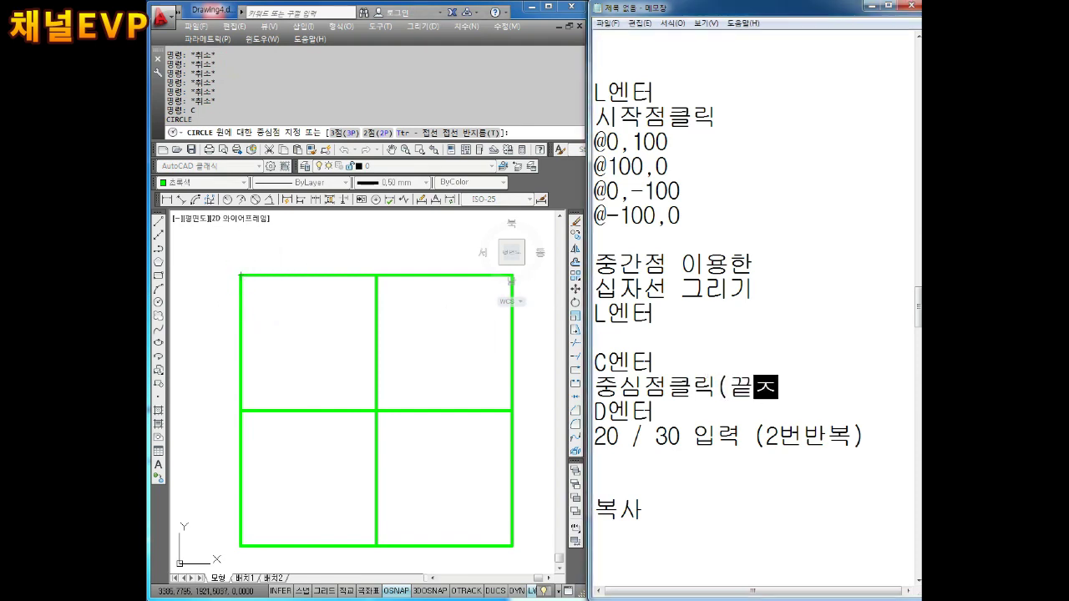
pyautogui.write(')')
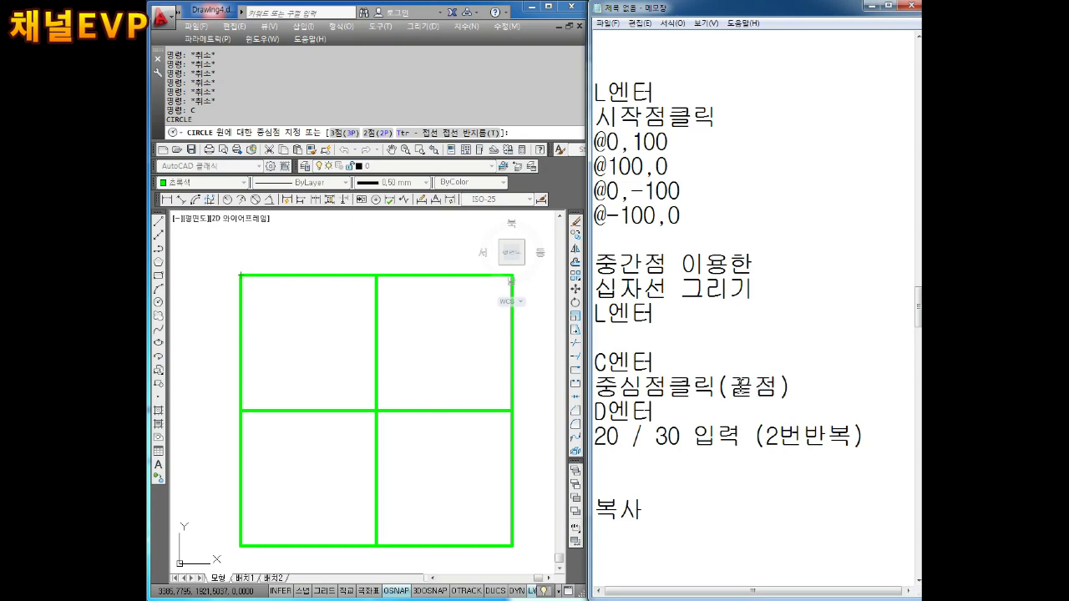
# Draw a diameter-20 circle centred on the square's top-left corner.
pyautogui.click(241, 276)
pyautogui.write('D')
pyautogui.press('Return')
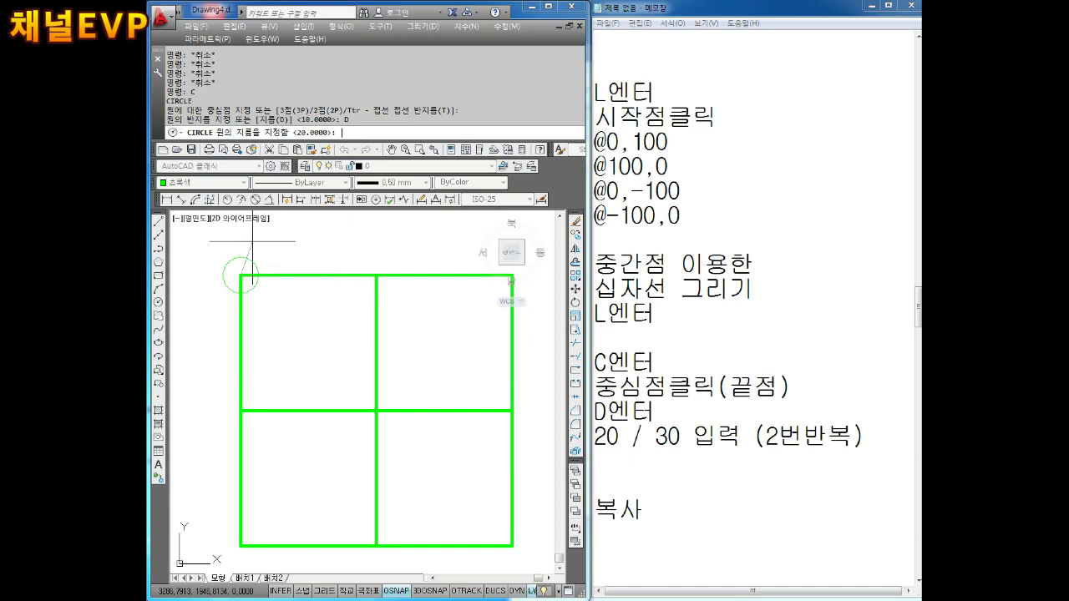
pyautogui.write('20')
pyautogui.press('Return')
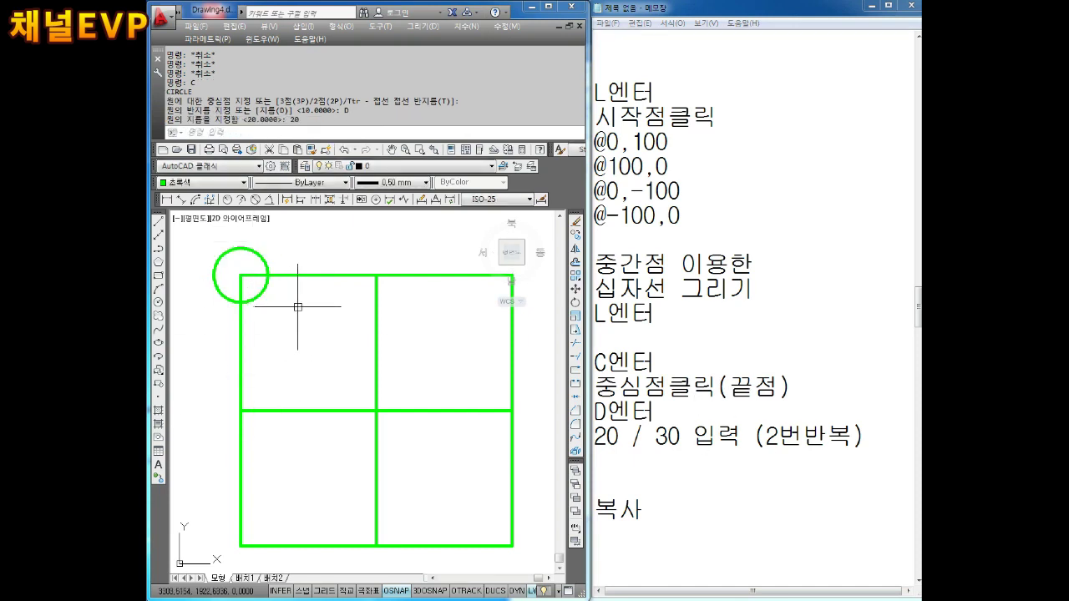
# Draw a concentric diameter-30 circle on the same corner.
pyautogui.press('Return')
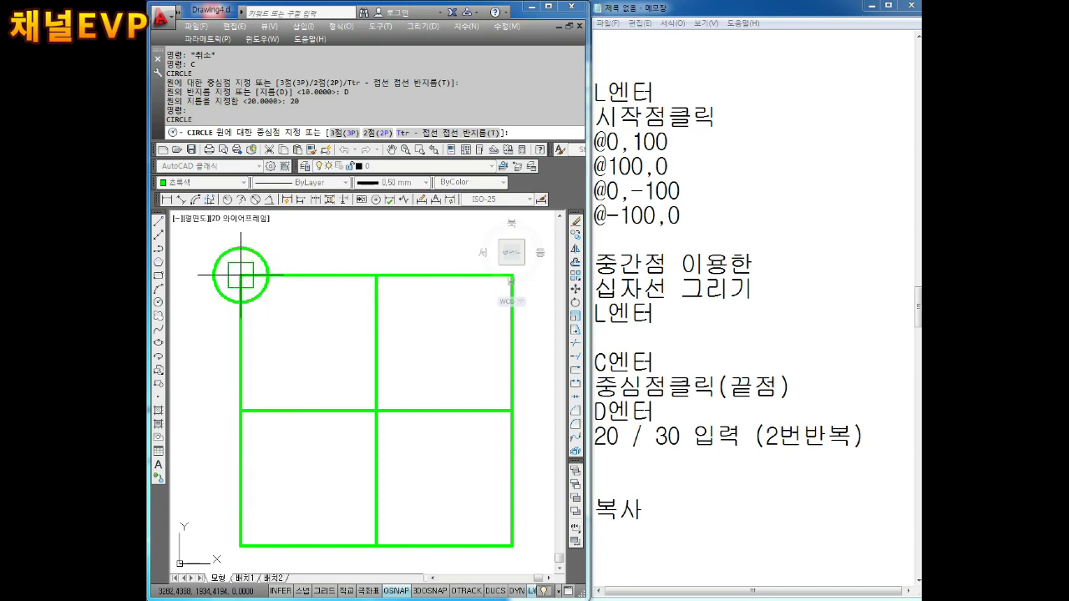
pyautogui.click(248, 257)
pyautogui.write('D')
pyautogui.press('Return')
pyautogui.write('30')
pyautogui.press('Return')
pyautogui.press('Escape')
pyautogui.press('Escape')
pyautogui.moveTo(411, 422); pyautogui.dragTo(422, 406, button='middle')
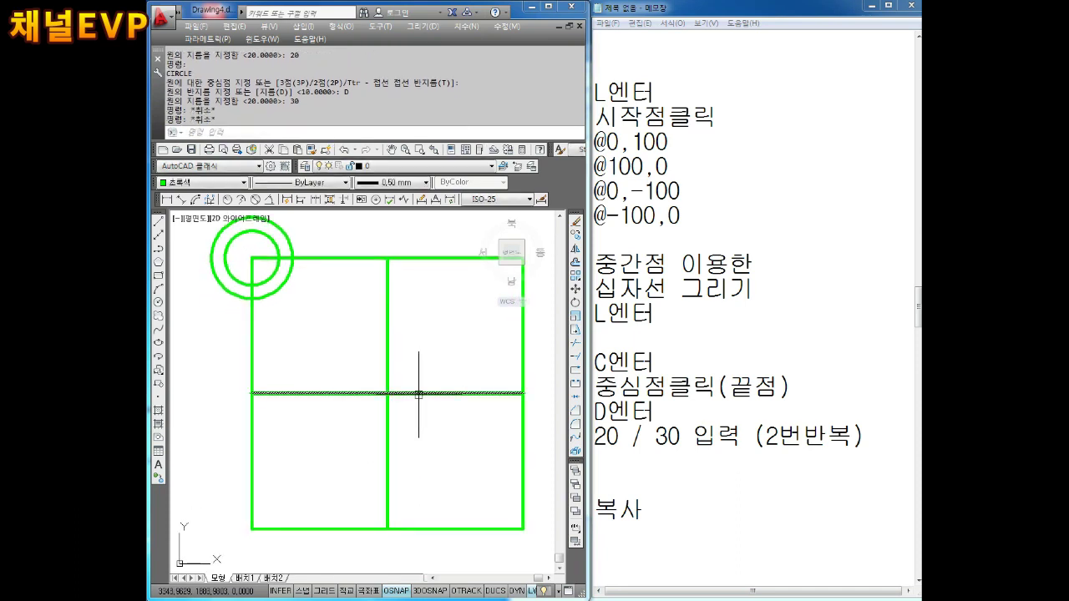
pyautogui.scroll(-2, 397, 380)
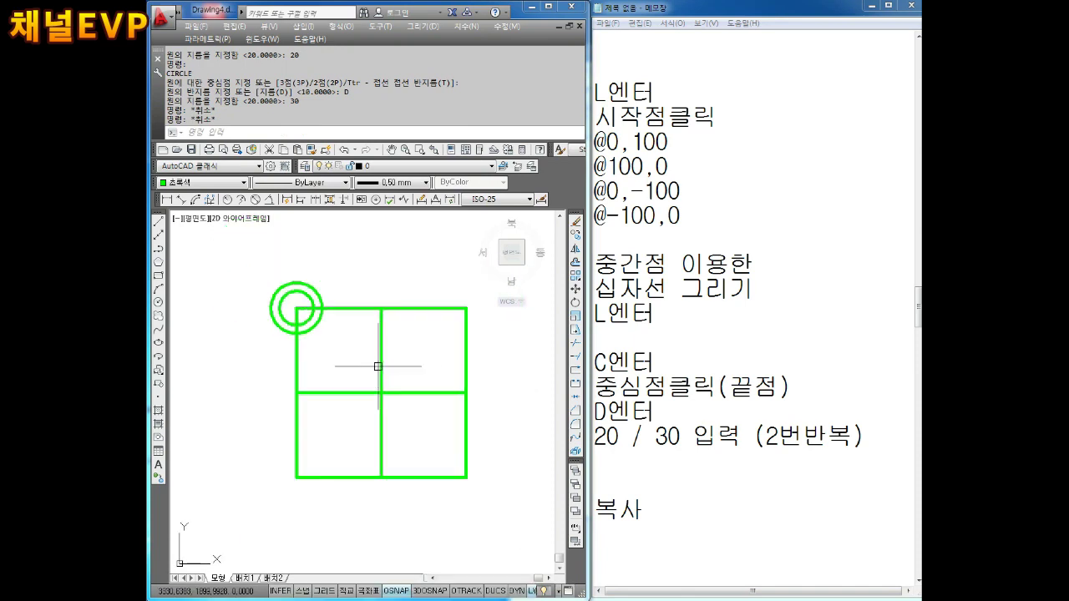
pyautogui.scroll(1, 365, 347)
pyautogui.scroll(-2, 361, 344)
pyautogui.scroll(1, 358, 342)
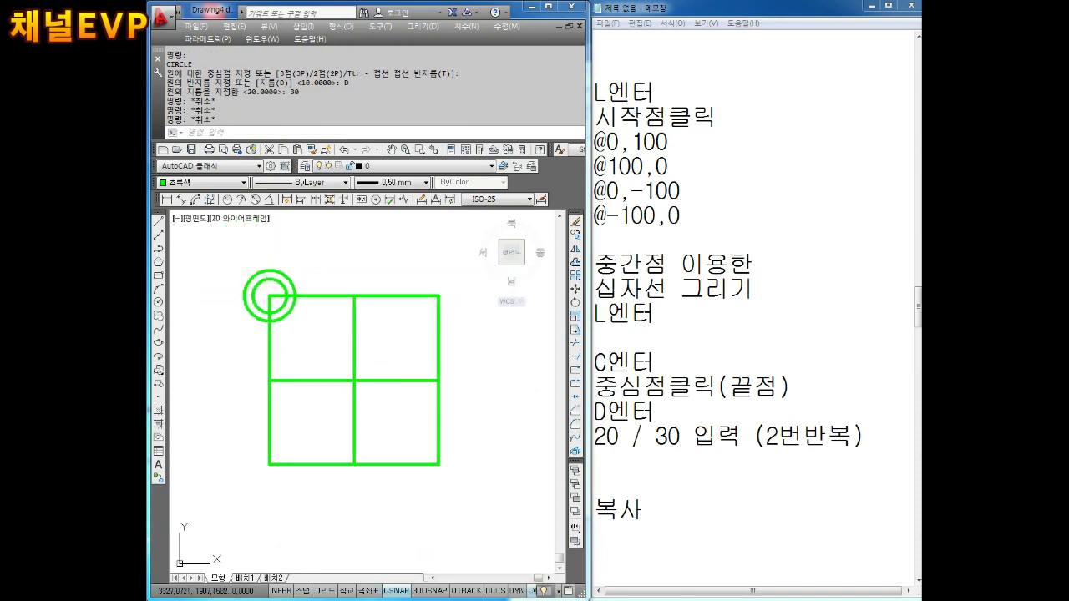
pyautogui.click(726, 486)
# Append (CO,CP) to 복사 and add the 기준점 and 이동이 될 점 lines.
pyautogui.press('Down')
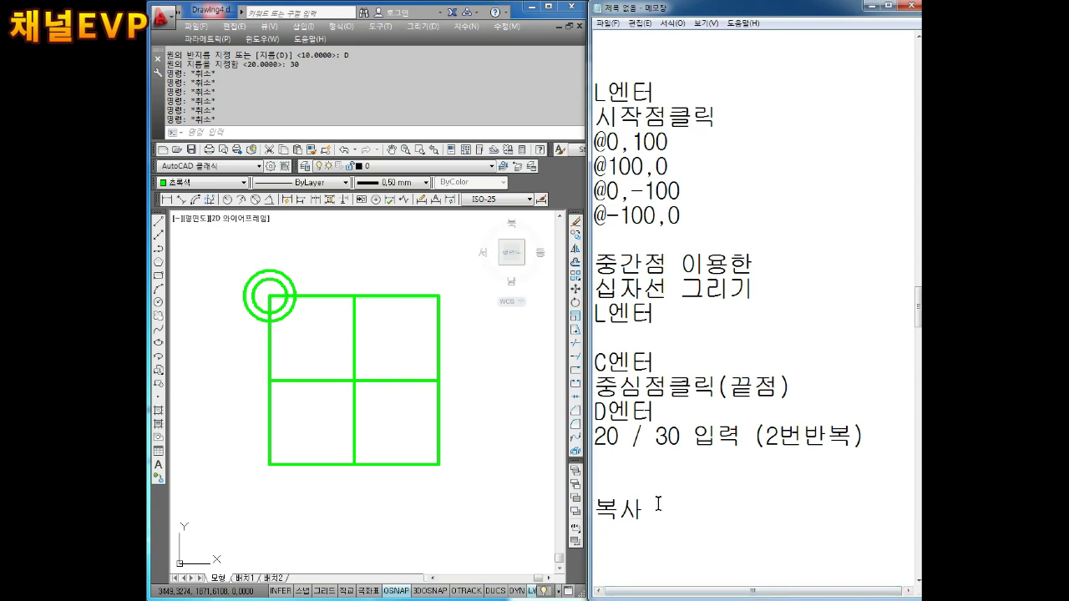
pyautogui.write('(CO,CP)')
pyautogui.press('Return')
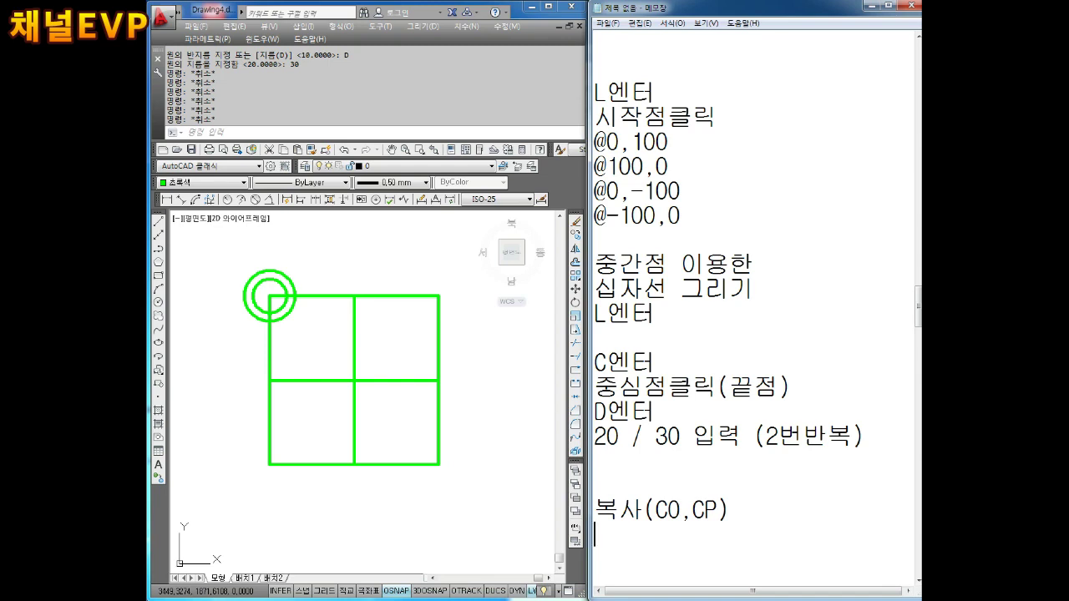
pyautogui.write('RE')
pyautogui.press('BackSpace')
pyautogui.press('BackSpace')
pyautogui.write('깃준점')
pyautogui.write('이도')
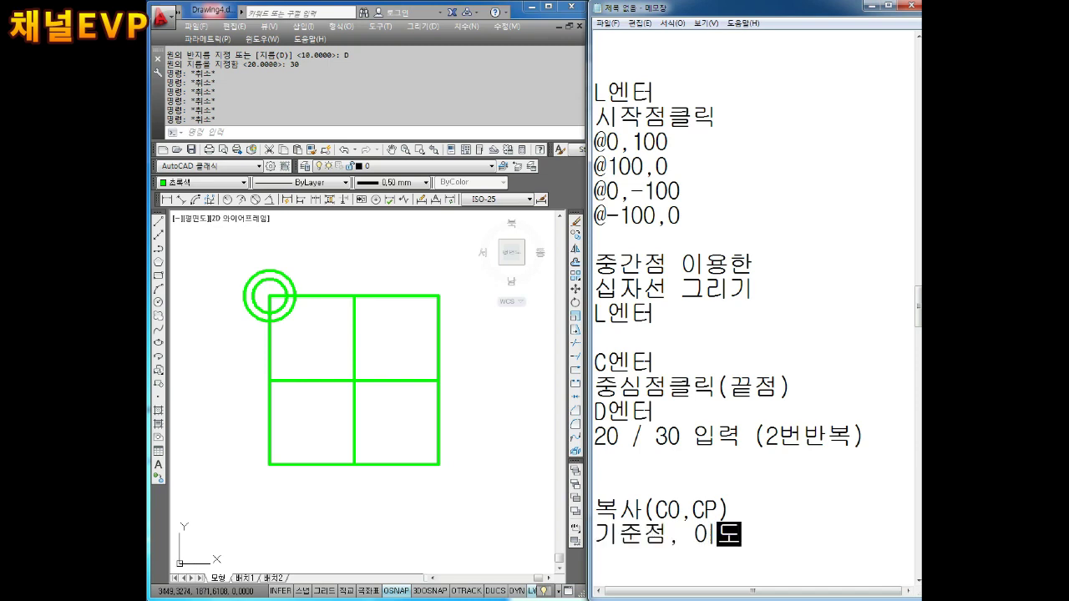
pyautogui.write('이 되ㄹ ㅈ점')
pyautogui.press('Return')
pyautogui.press('Return')
pyautogui.press('Return')
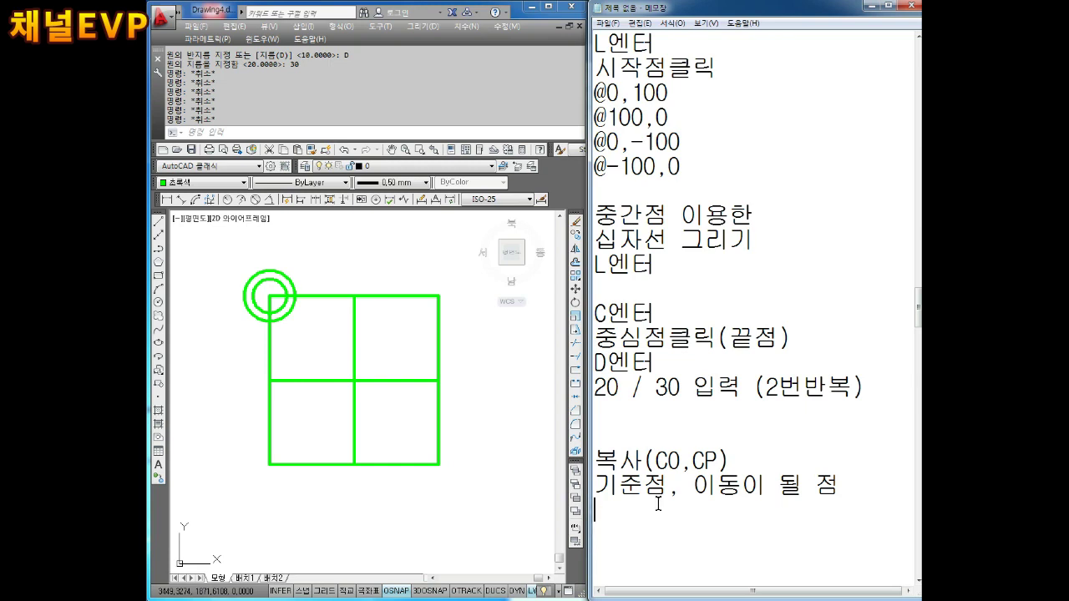
# Add the copy steps CO엔터, 도형클릭 (원2개) and 엔터 on new lines.
pyautogui.write('ㅐ')
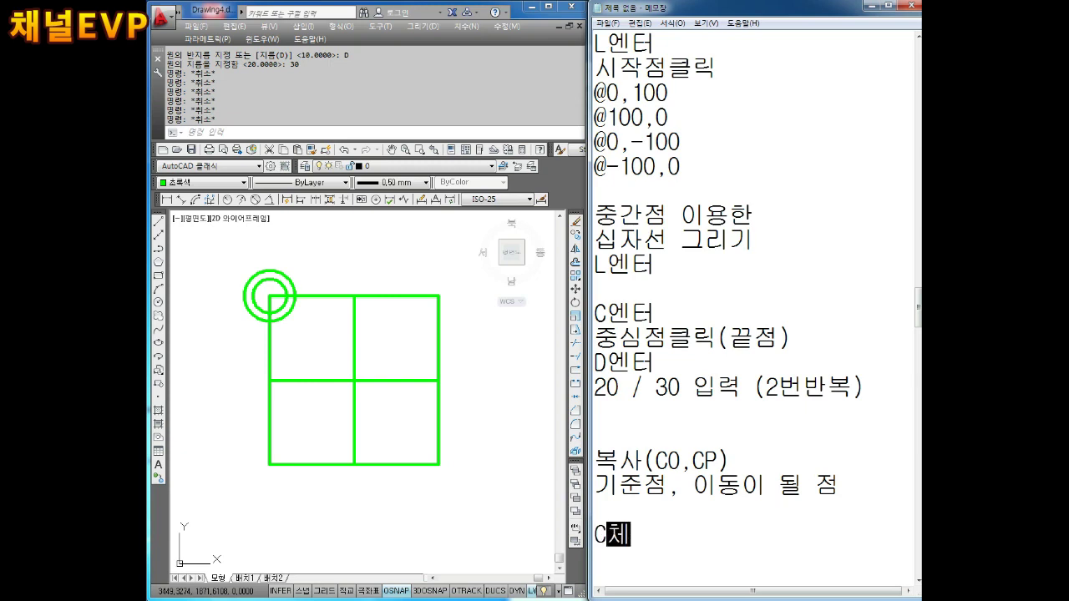
pyautogui.press('BackSpace')
pyautogui.write('엔터')
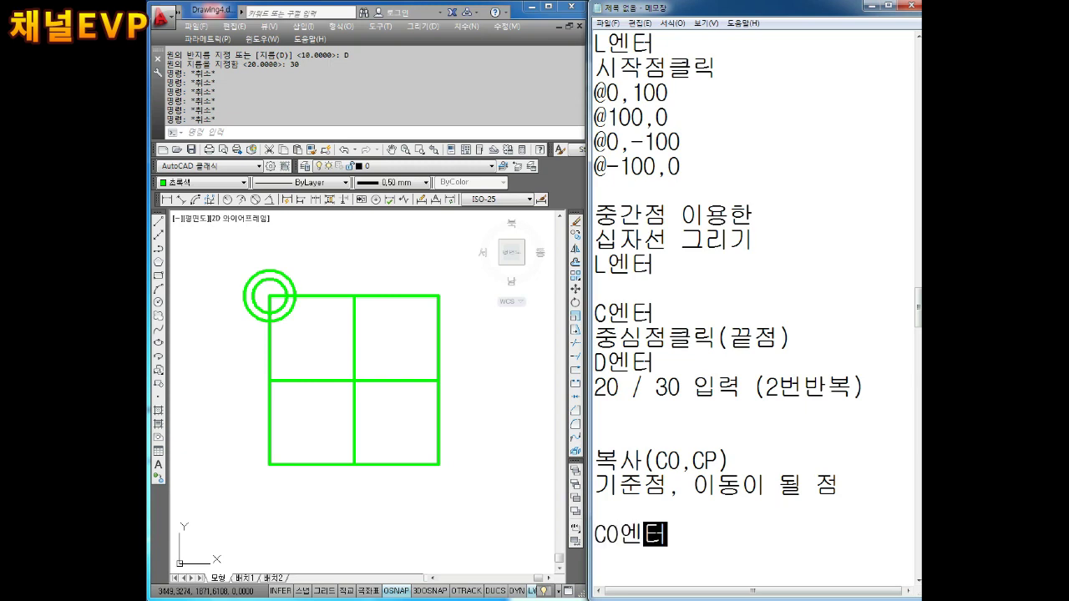
pyautogui.press('Return')
pyautogui.press('Return')
pyautogui.press('Return')
pyautogui.write('도형클ㄹ')
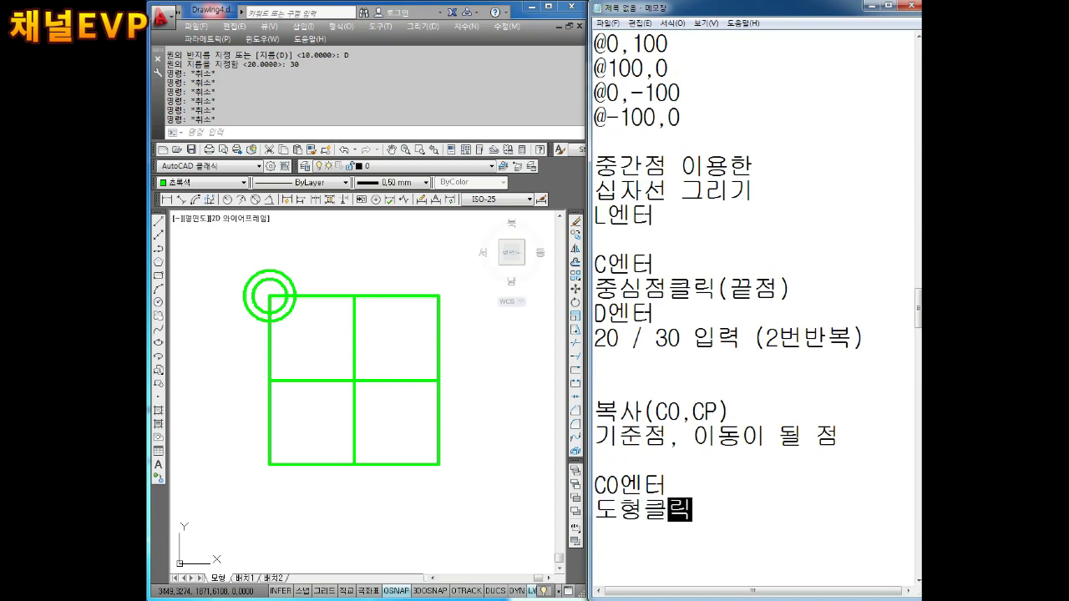
pyautogui.write(' 워')
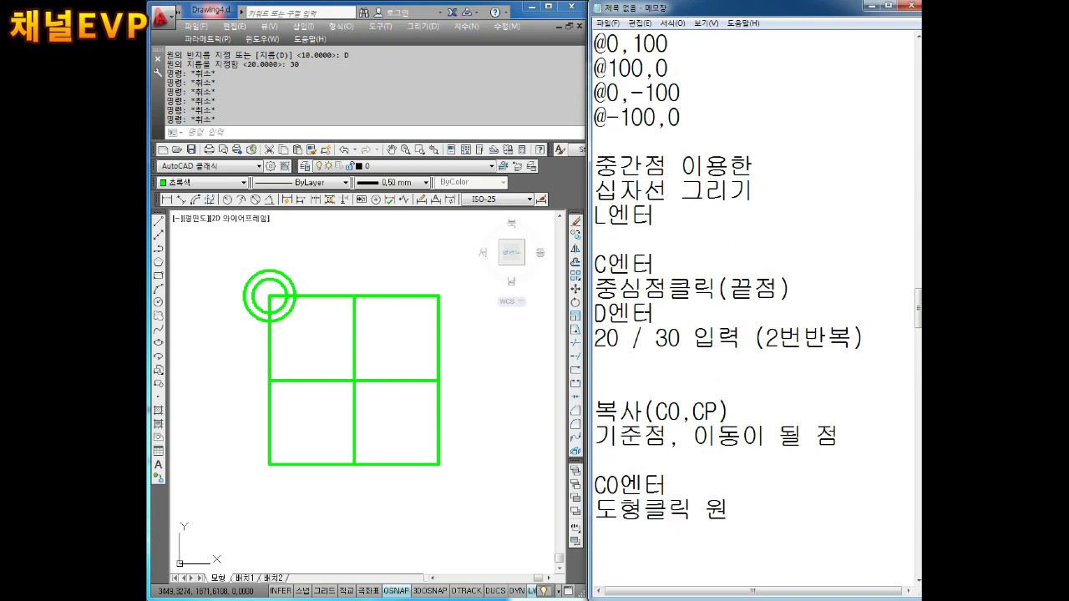
pyautogui.write(' (')
pyautogui.write('2개클릭)')
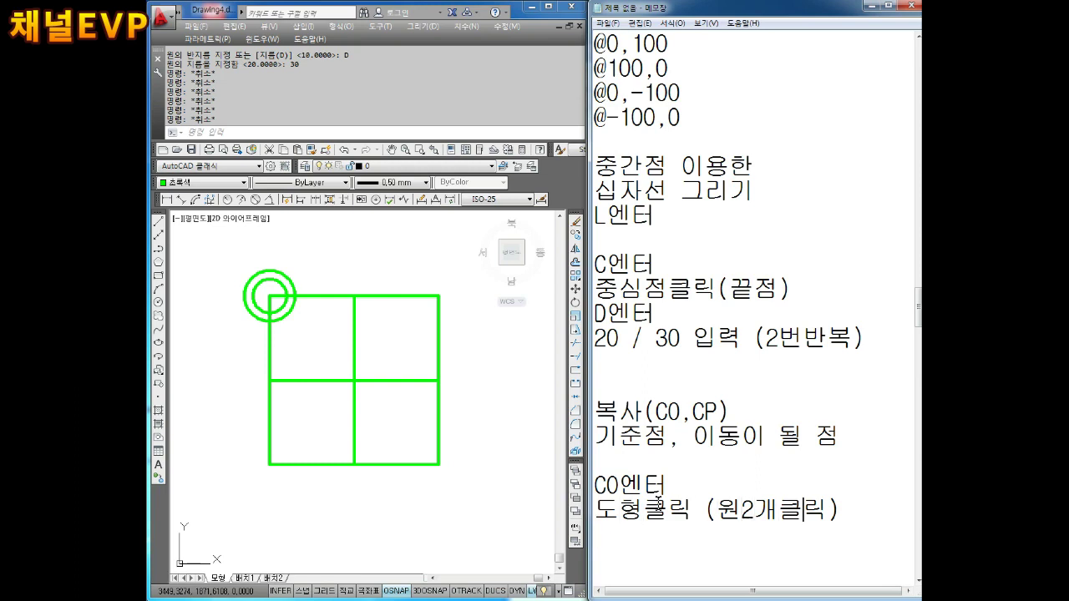
pyautogui.press('BackSpace')
pyautogui.press('BackSpace')
pyautogui.press('BackSpace')
pyautogui.write('엔터')
pyautogui.press('Return')
pyautogui.click(268, 342)
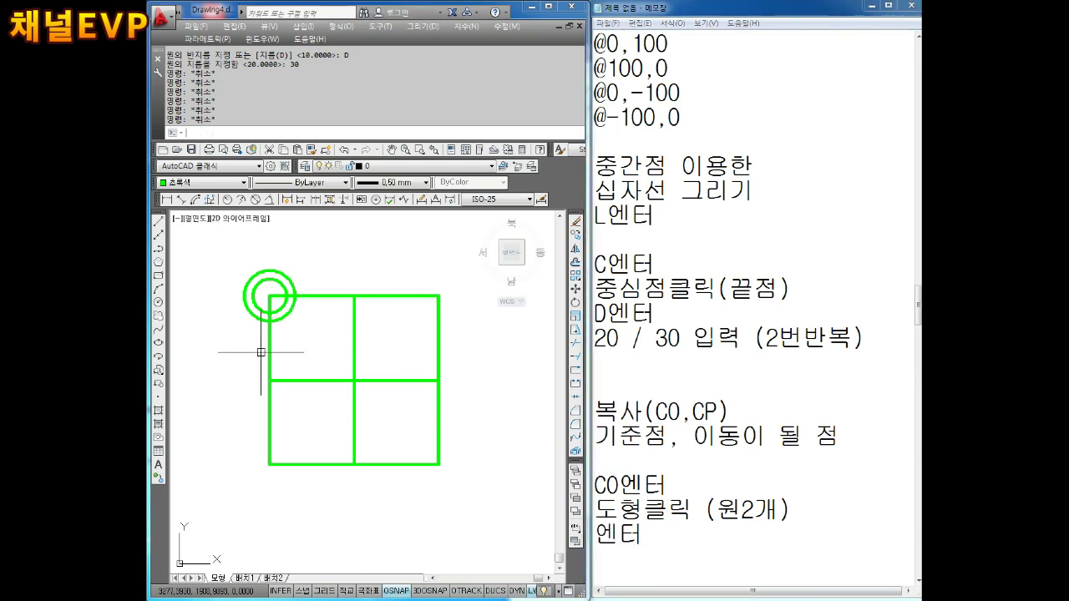
# Start the COPY command and select both concentric circles.
pyautogui.press('Escape')
pyautogui.press('Escape')
pyautogui.write('O')
pyautogui.press('Return')
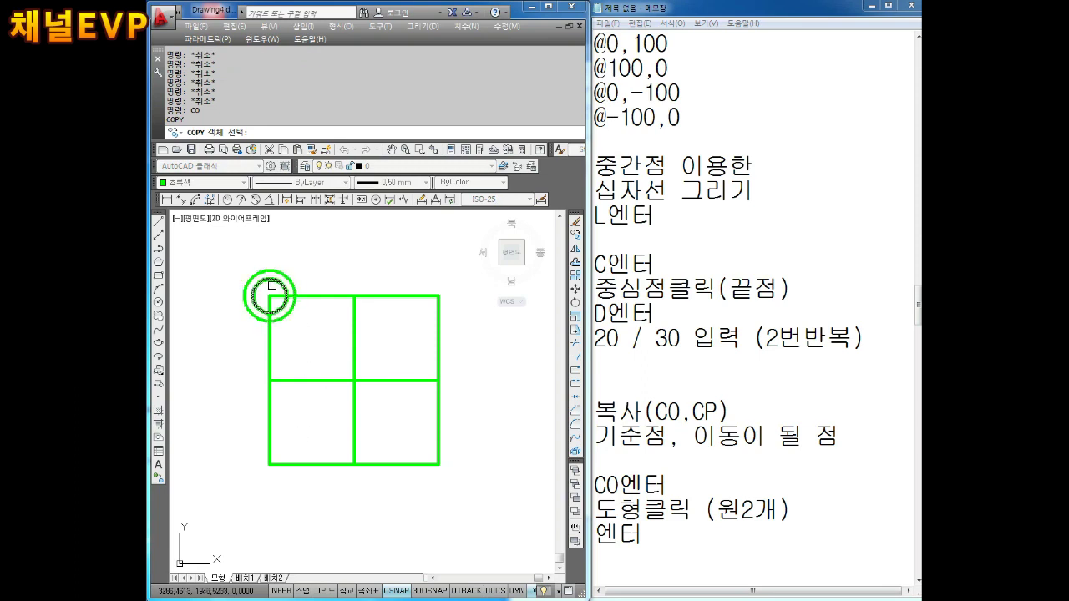
pyautogui.scroll(5, 269, 273)
pyautogui.scroll(2, 230, 231)
pyautogui.click(331, 317)
pyautogui.click(331, 315)
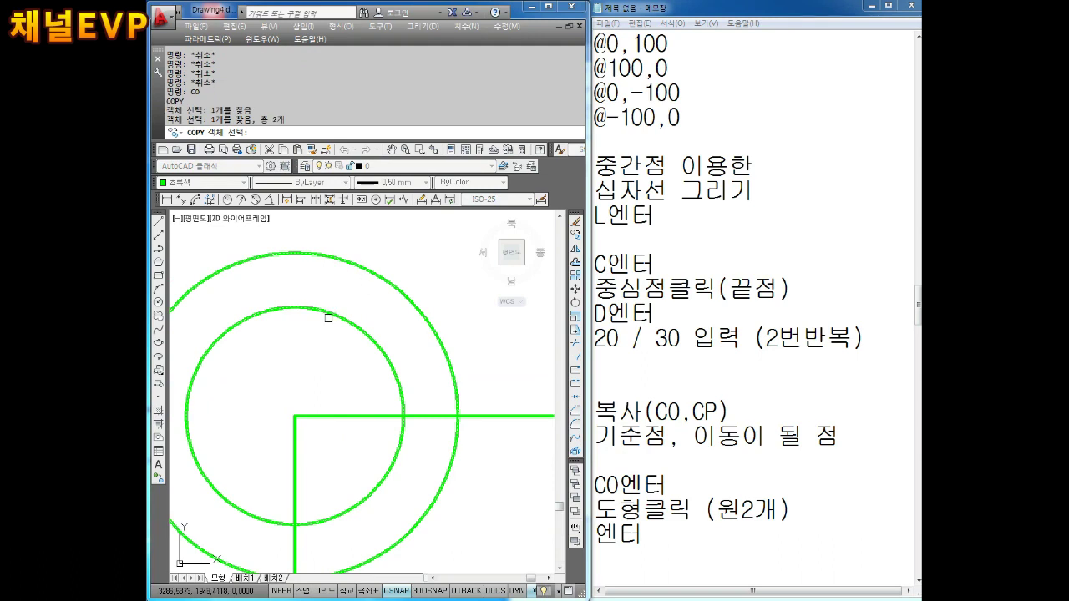
pyautogui.scroll(-3, 338, 292)
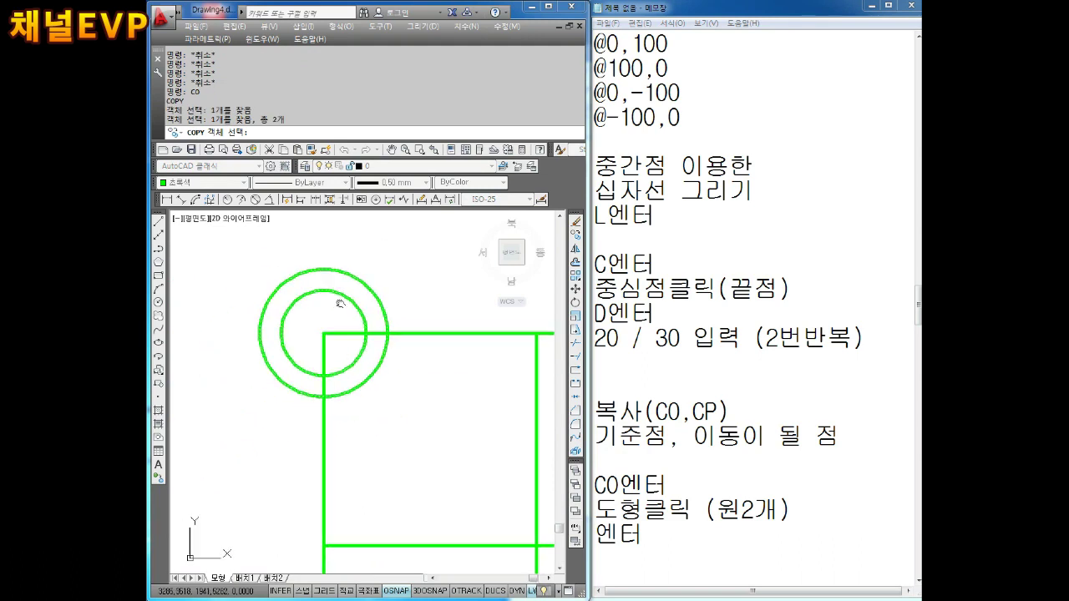
pyautogui.press('Return')
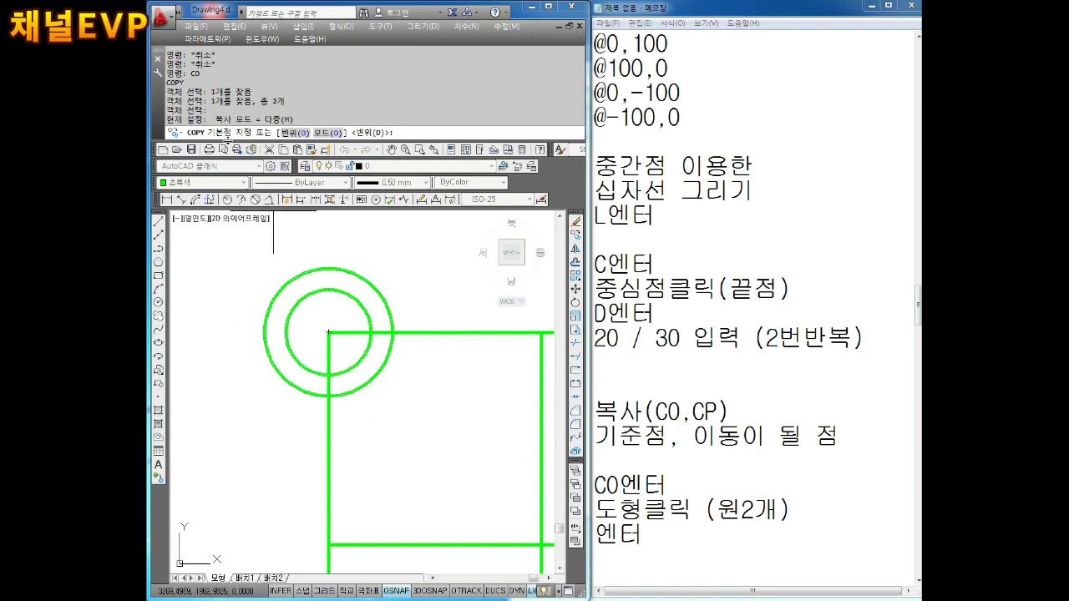
# Add the note line 원의점중심 클릭 in Notepad.
pyautogui.click(647, 544)
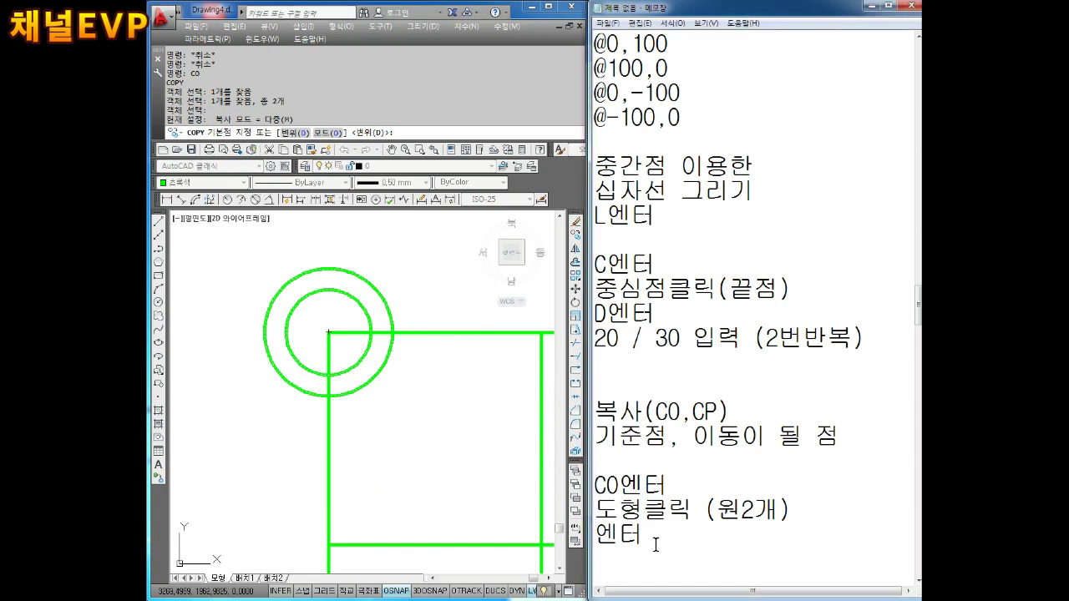
pyautogui.press('Return')
pyautogui.write('원의')
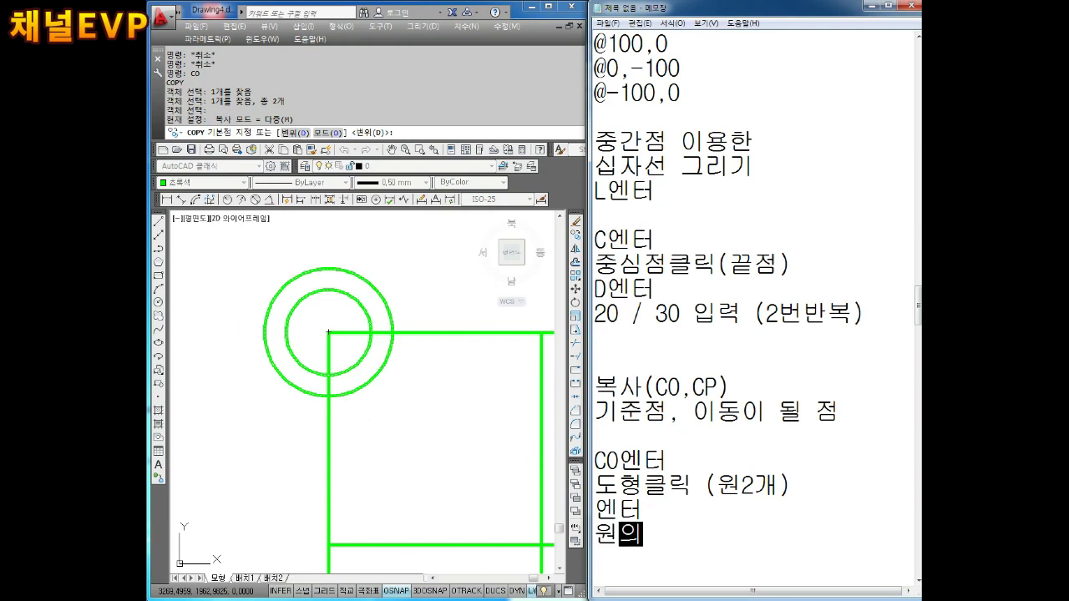
pyautogui.write('점')
pyautogui.write('중심 클릭')
pyautogui.press('Return')
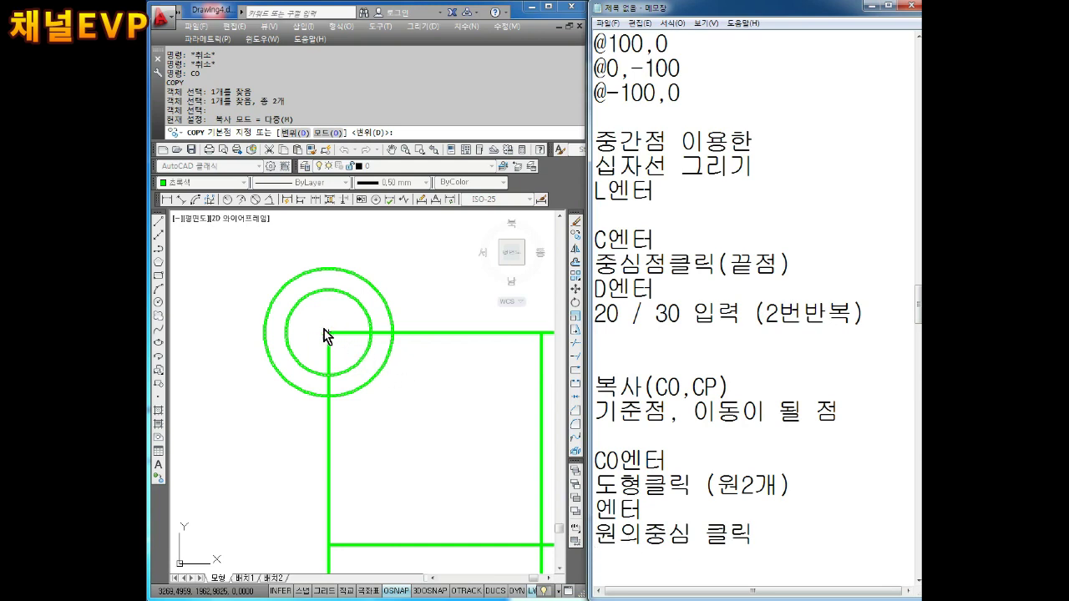
# Copy the circle pair from its centre to the square's top-right, bottom-right and bottom-left corners.
pyautogui.scroll(-1, 416, 363)
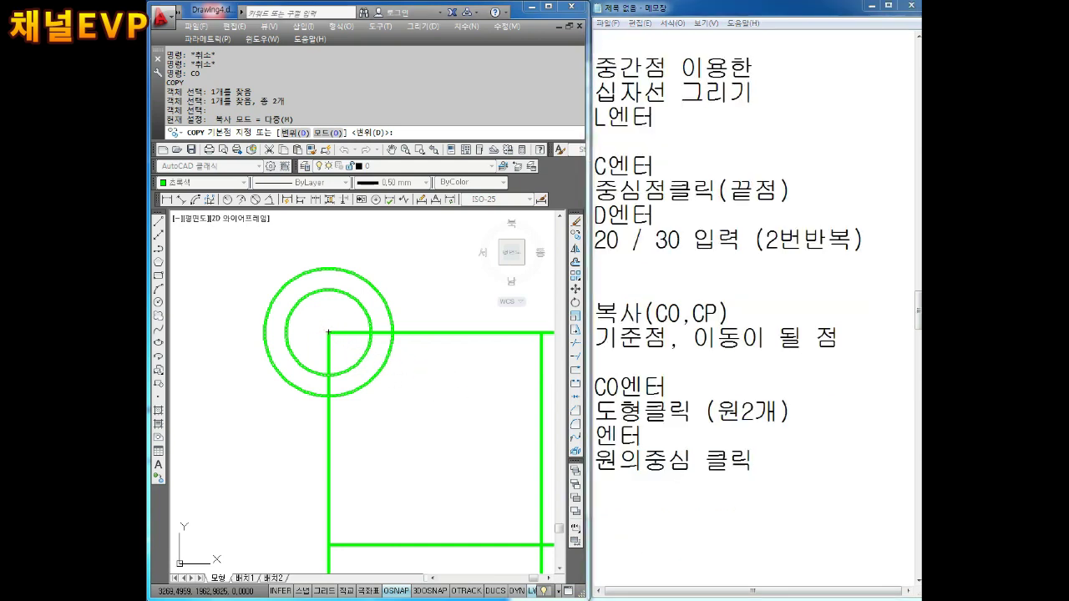
pyautogui.scroll(-3, 476, 397)
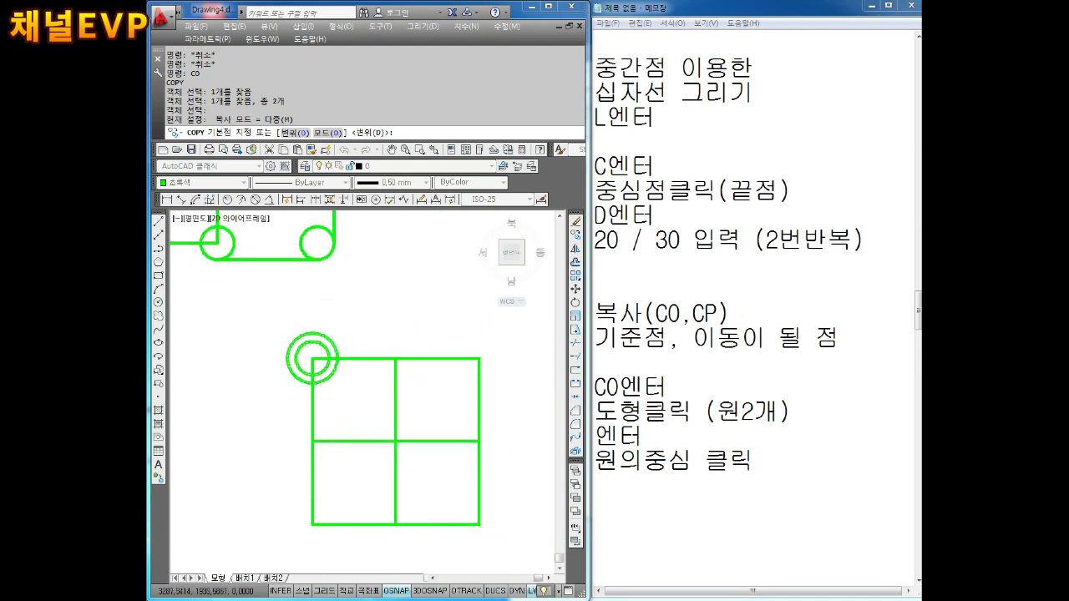
pyautogui.scroll(2, 352, 386)
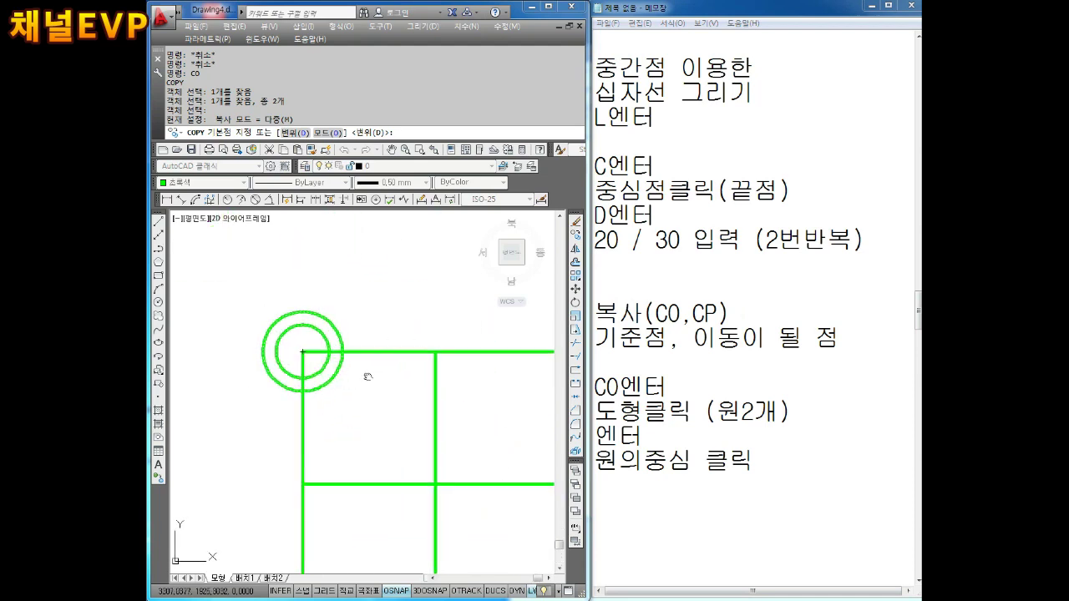
pyautogui.click(289, 342)
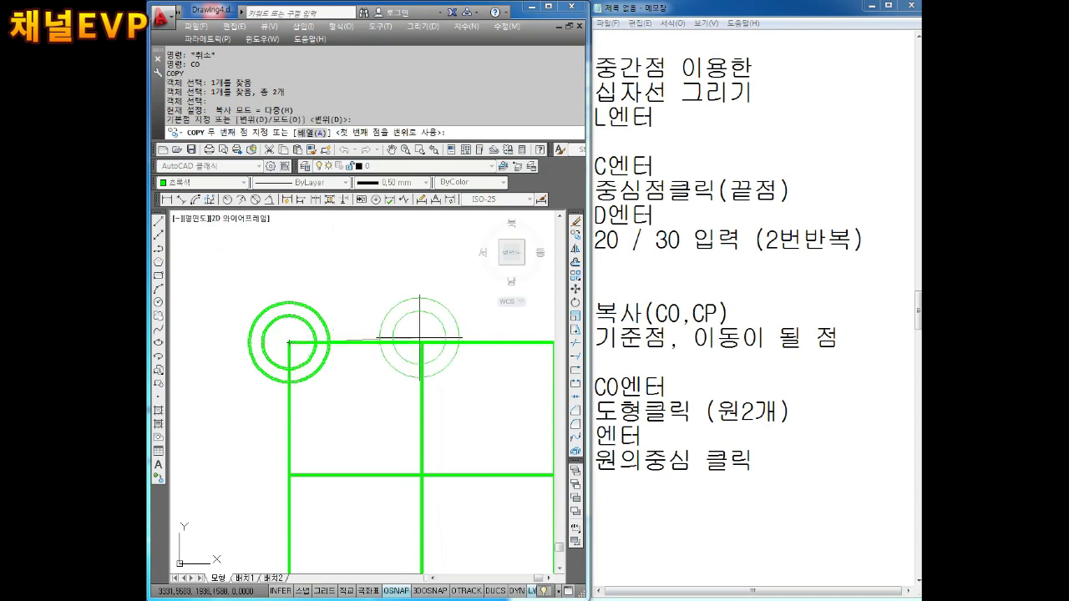
pyautogui.scroll(-2, 393, 342)
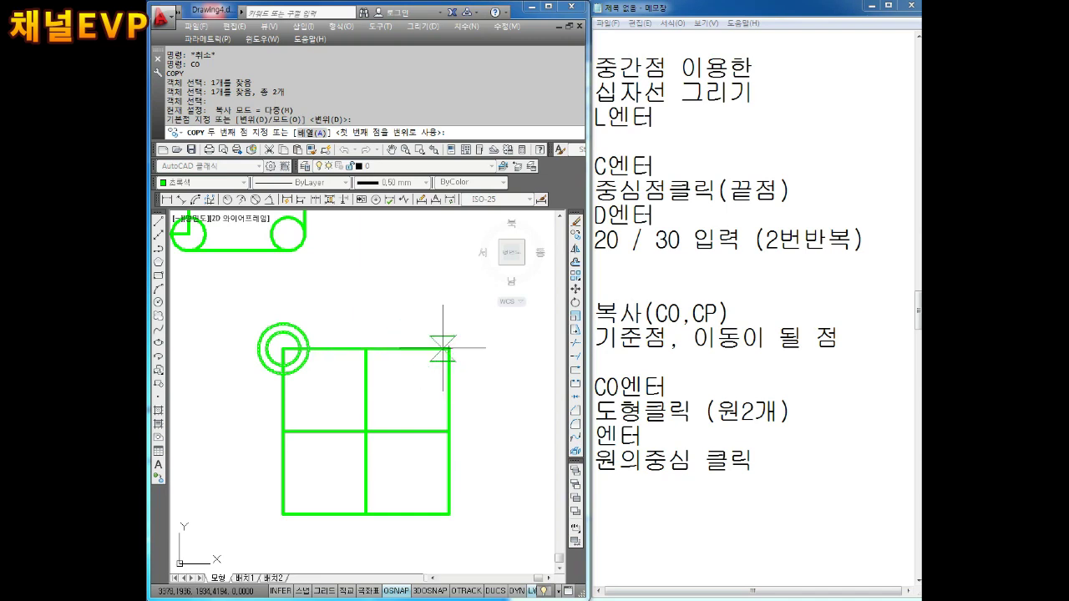
pyautogui.click(448, 348)
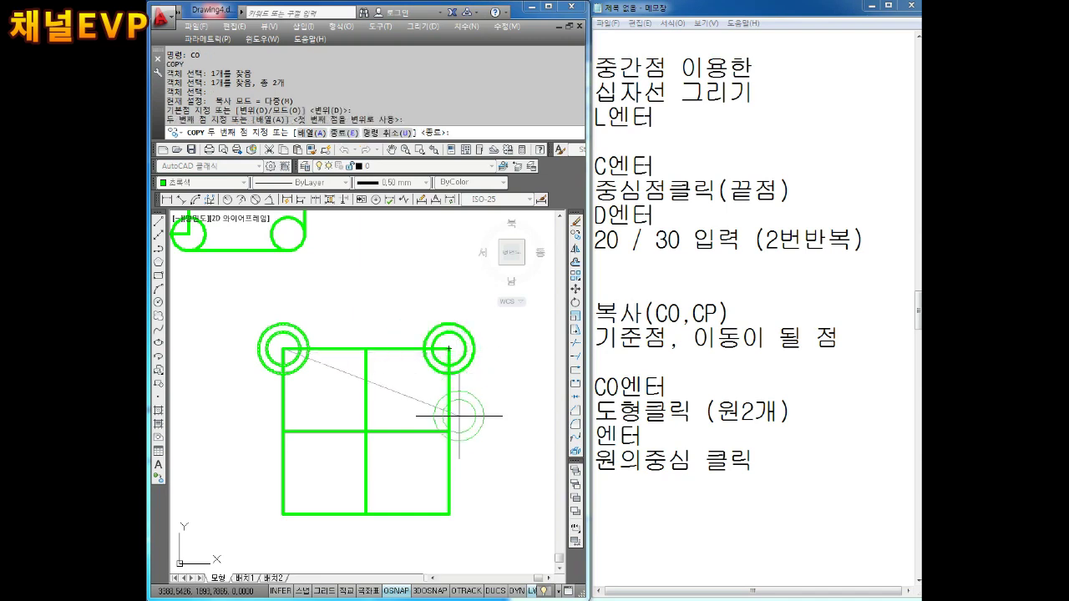
pyautogui.click(449, 514)
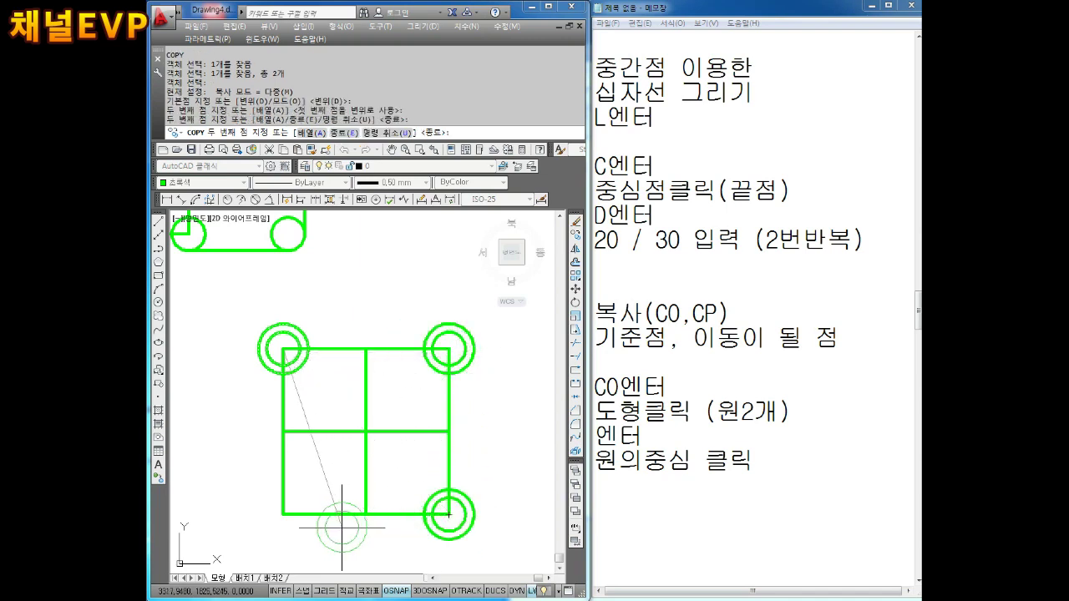
pyautogui.click(284, 514)
pyautogui.press('Escape')
pyautogui.press('Escape')
pyautogui.moveTo(380, 448); pyautogui.dragTo(385, 423, button='middle')
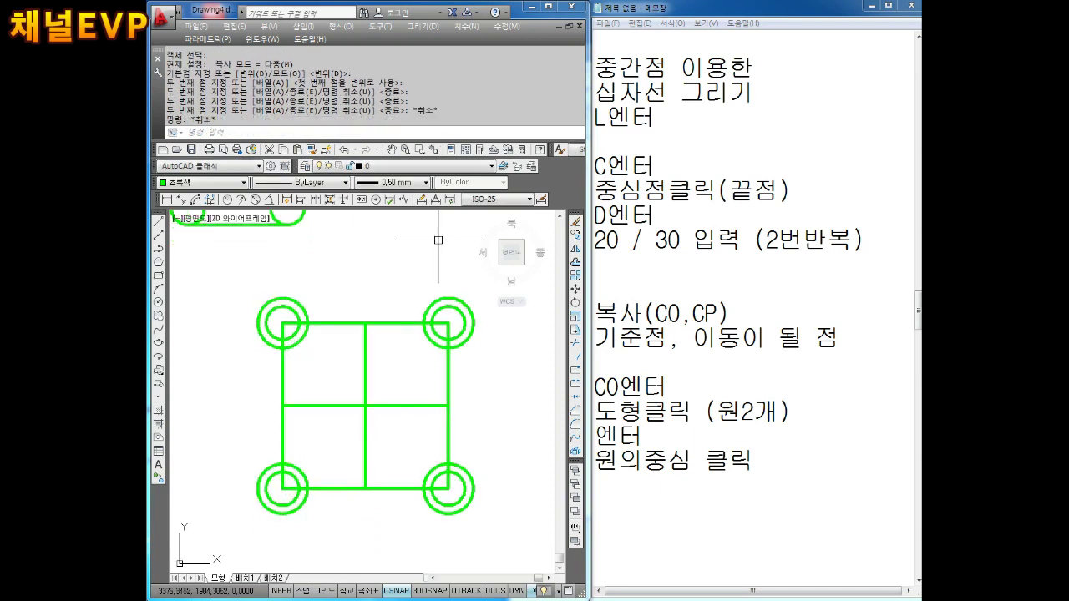
pyautogui.click(762, 478)
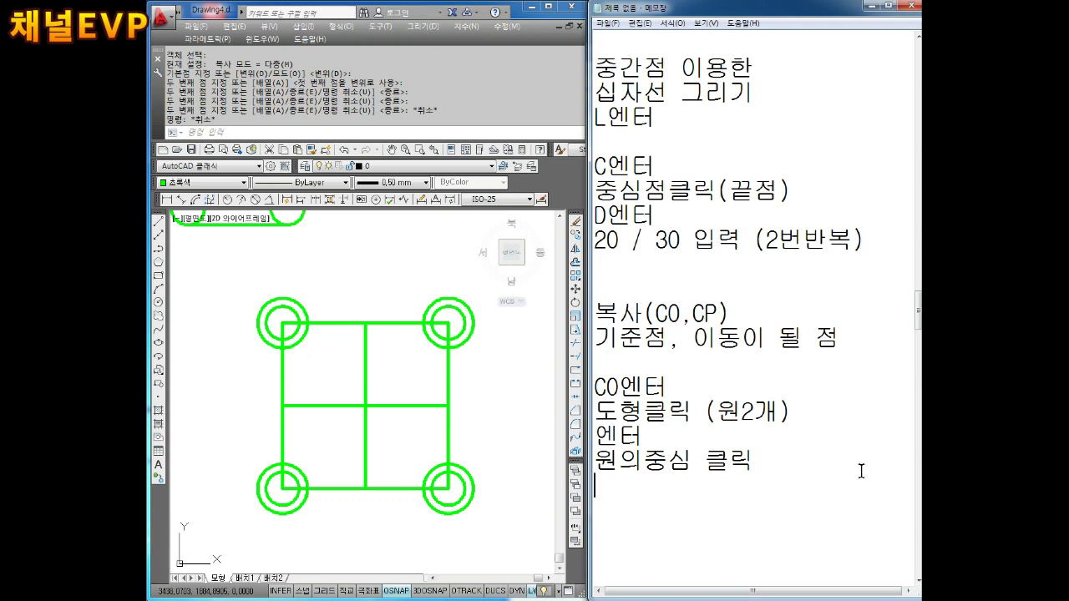
# Write the notes 이동이 되고자 점클릭 and 순차적으로 on separate lines, removing stray characters.
pyautogui.write('이')
pyautogui.write('동이 되고자 ㅈ점클릭₩')
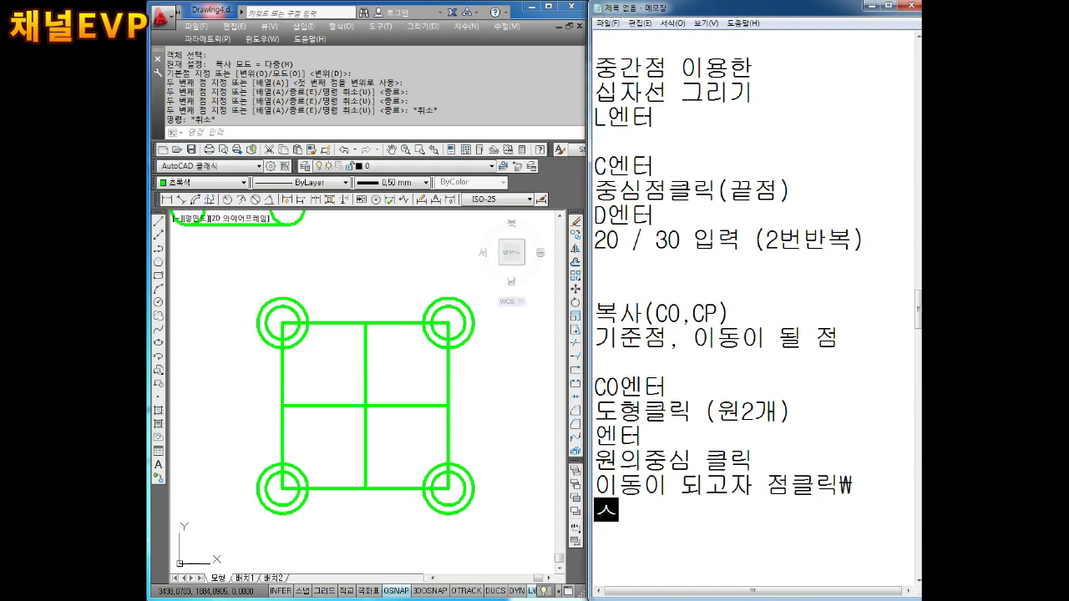
pyautogui.press('BackSpace')
pyautogui.press('Return')
pyautogui.write('순차적을')
pyautogui.press('BackSpace')
pyautogui.write('로')
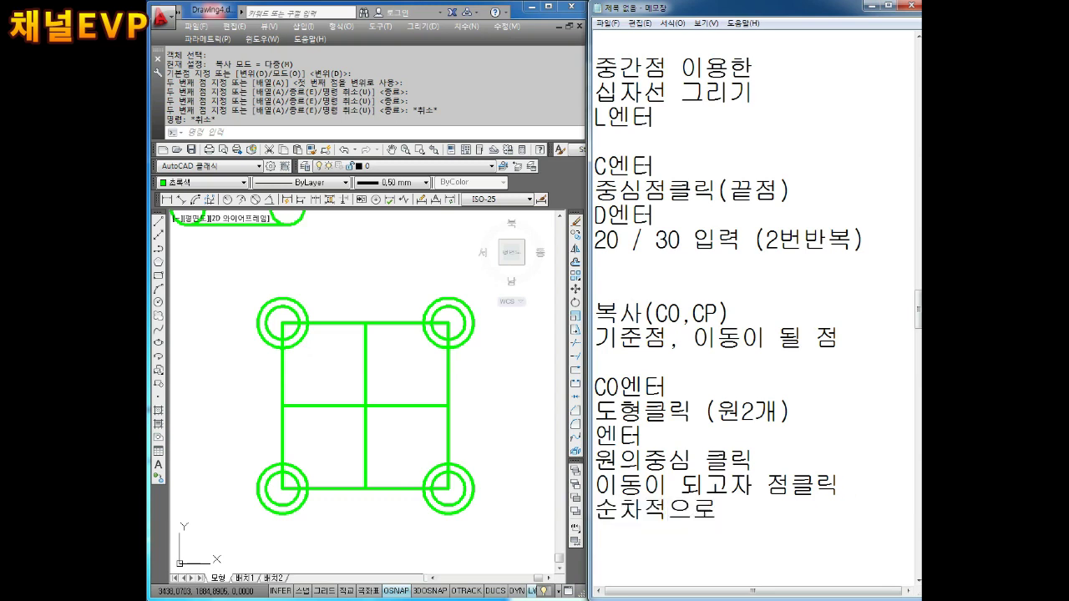
pyautogui.write('₩')
pyautogui.press('BackSpace')
pyautogui.press('Return')
pyautogui.press('Return')
pyautogui.press('Return')
pyautogui.press('Return')
pyautogui.press('Return')
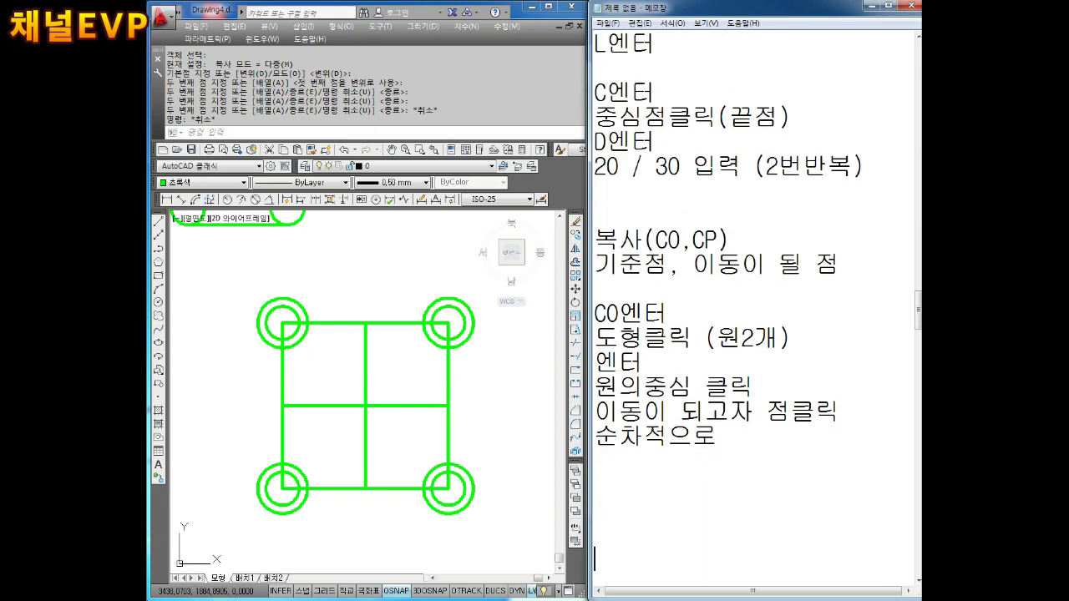
pyautogui.click(394, 410)
# Zoom in close on a circle's edge and pan along the enlarged green line.
pyautogui.press('Escape')
pyautogui.scroll(1, 399, 382)
pyautogui.scroll(1, 378, 381)
pyautogui.scroll(-1, 377, 381)
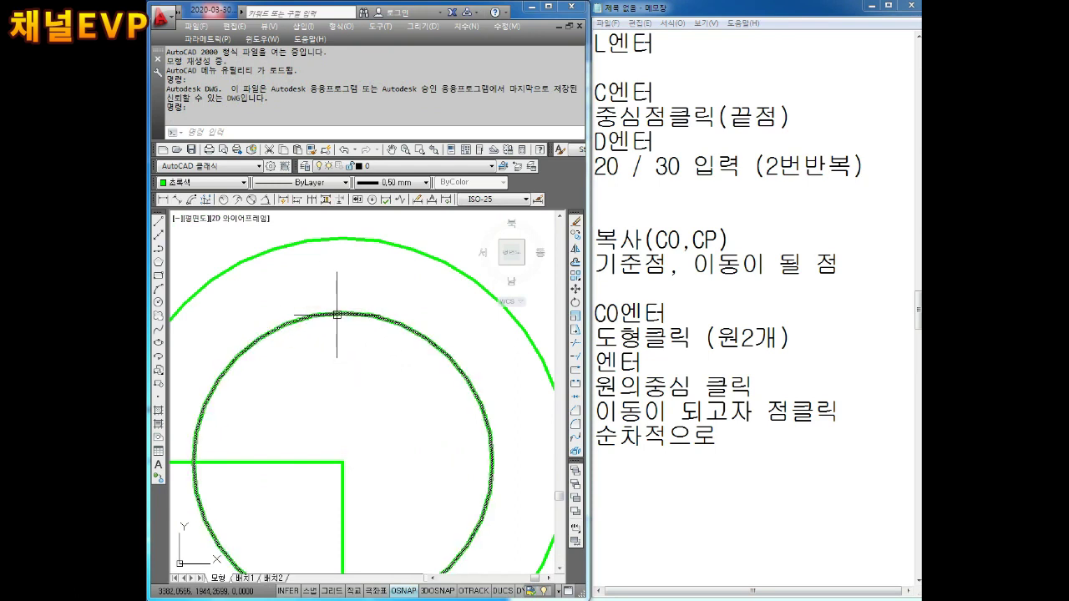
pyautogui.scroll(5, 324, 319)
pyautogui.scroll(2, 396, 295)
pyautogui.moveTo(389, 312); pyautogui.dragTo(423, 346, button='middle')
pyautogui.moveTo(269, 393); pyautogui.dragTo(384, 396, button='middle')
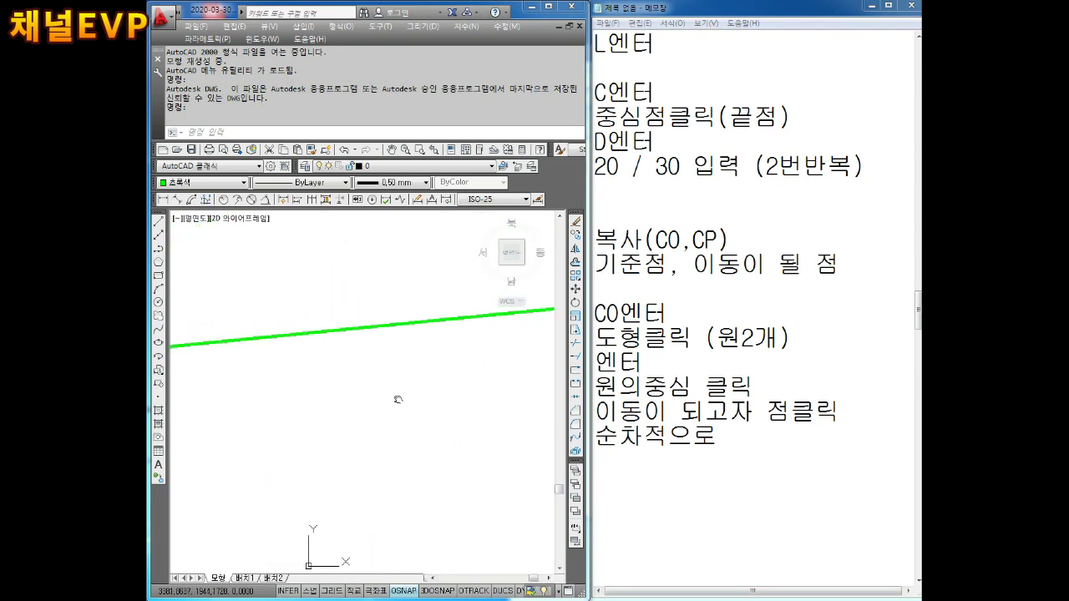
# Follow the edge from bend to bend, showing it is made of straight segments.
pyautogui.scroll(-2, 429, 350)
pyautogui.scroll(2, 428, 350)
pyautogui.scroll(-1, 393, 327)
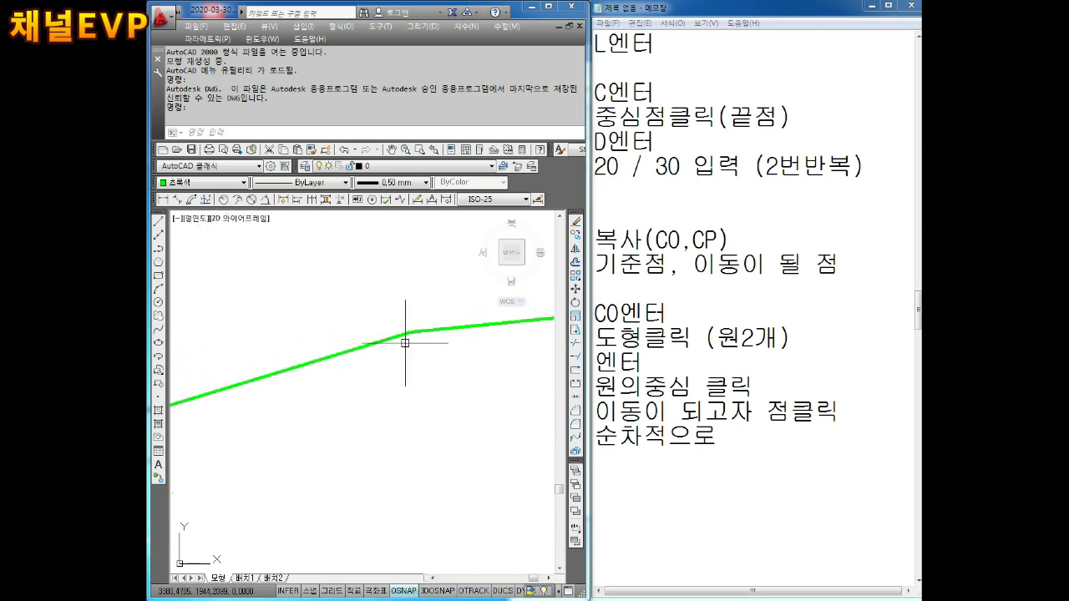
pyautogui.moveTo(427, 332); pyautogui.dragTo(390, 366, button='middle')
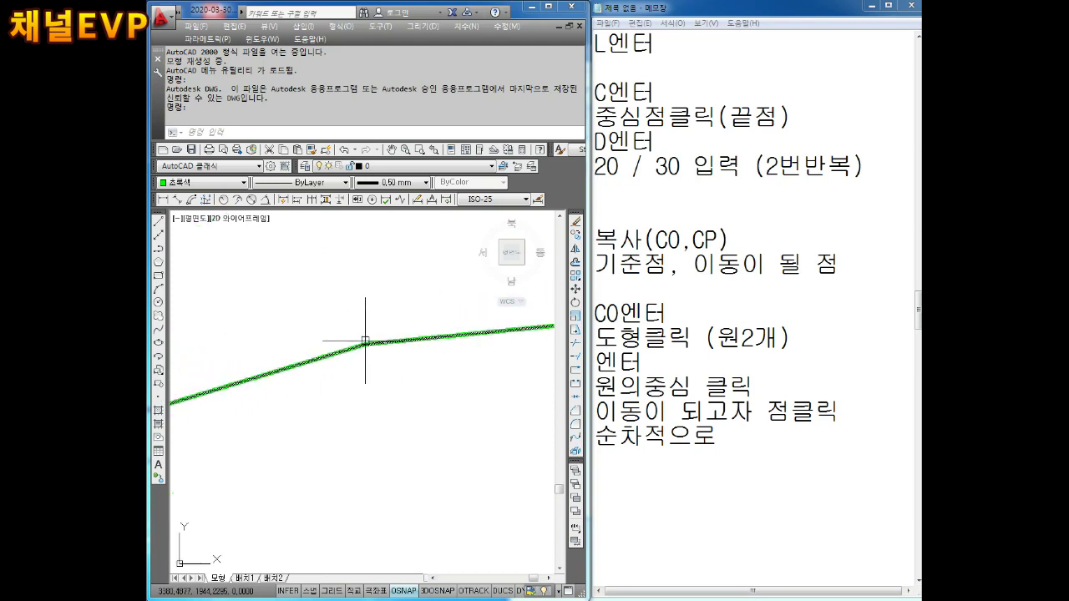
pyautogui.moveTo(418, 362)
pyautogui.mouseDown(button='middle')
pyautogui.moveTo(446, 370)
pyautogui.moveTo(353, 373)
pyautogui.moveTo(476, 399)
pyautogui.moveTo(396, 342)
pyautogui.mouseUp(button='middle')
pyautogui.scroll(-3, 427, 386)
pyautogui.scroll(3, 426, 386)
pyautogui.scroll(2, 353, 351)
pyautogui.scroll(2, 298, 363)
pyautogui.scroll(1, 401, 382)
pyautogui.moveTo(362, 360); pyautogui.dragTo(389, 389, button='middle')
pyautogui.moveTo(304, 368); pyautogui.dragTo(346, 375, button='middle')
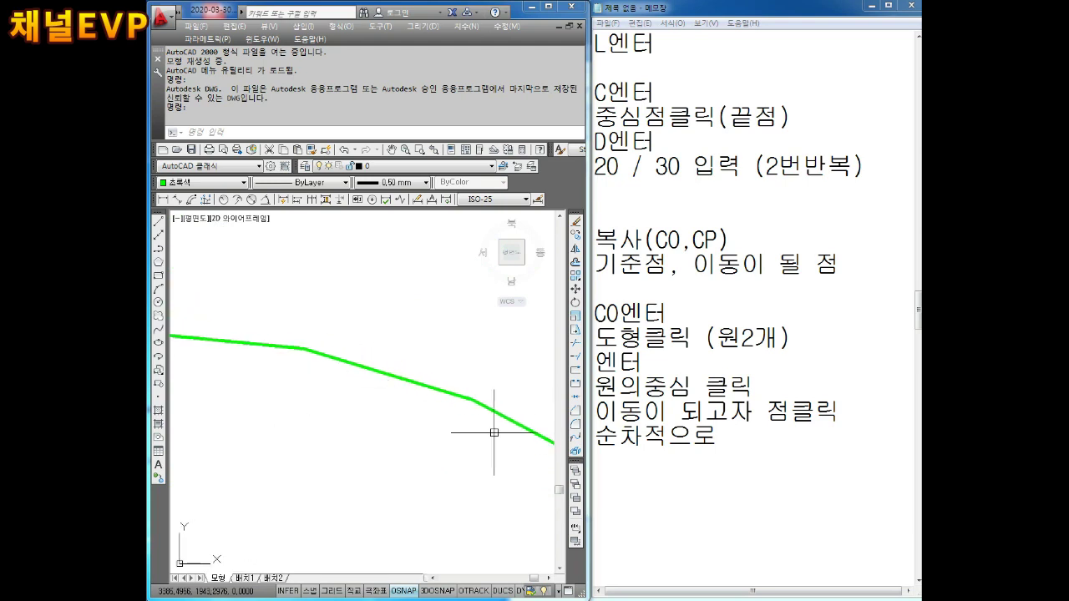
pyautogui.click(674, 492)
pyautogui.write('RE')
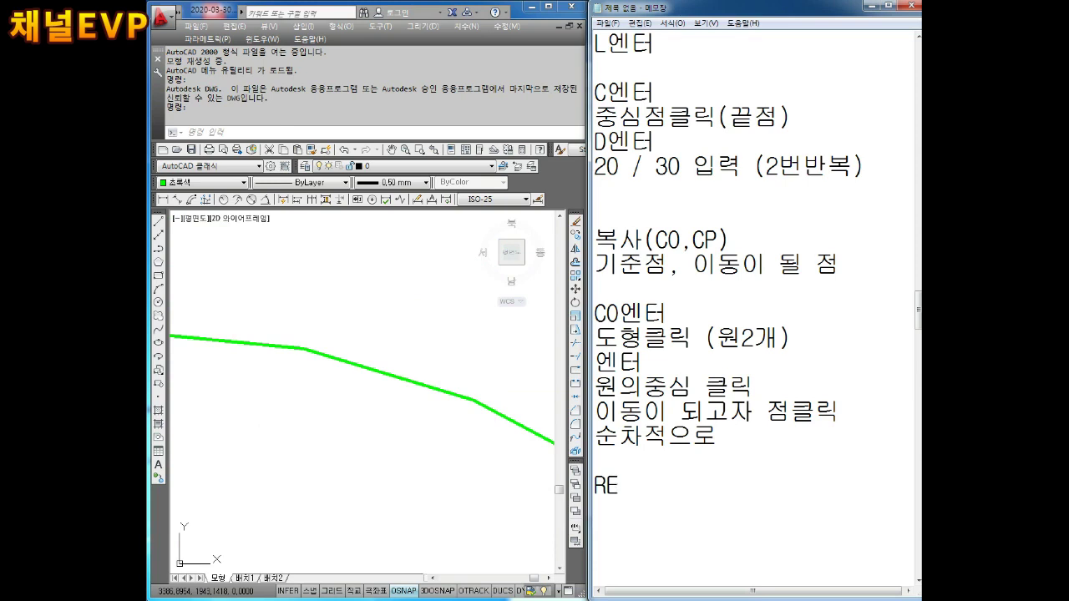
# Note RE엔터, then run REGEN so the circle edges redraw as smooth curves.
pyautogui.write('엔터')
pyautogui.press('Return')
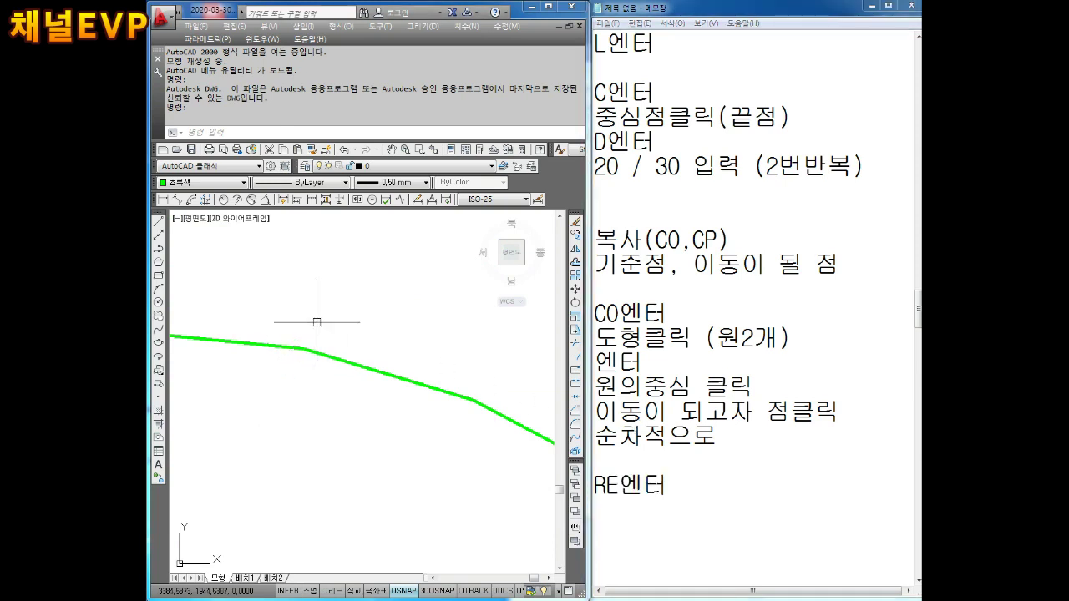
pyautogui.moveTo(351, 327); pyautogui.dragTo(408, 329, button='middle')
pyautogui.press('Escape')
pyautogui.press('Escape')
pyautogui.press('Escape')
pyautogui.press('Return')
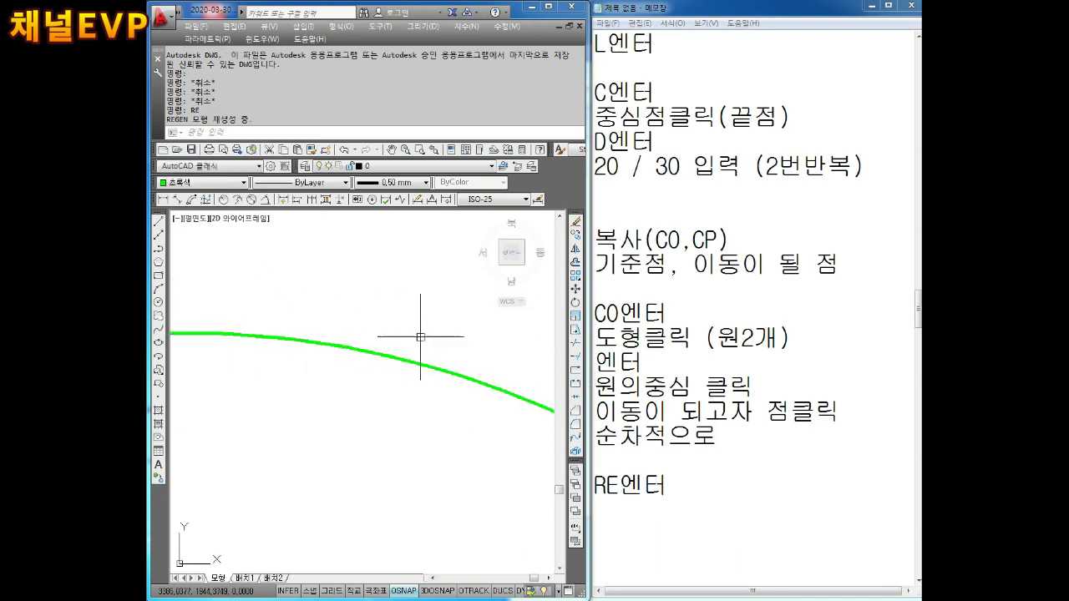
pyautogui.press('Escape')
# Zoom out and pan until the whole drawing is in view.
pyautogui.scroll(-2, 401, 346)
pyautogui.scroll(-2, 417, 386)
pyautogui.scroll(-1, 422, 401)
pyautogui.scroll(-1, 434, 376)
pyautogui.scroll(-1, 448, 359)
pyautogui.moveTo(449, 359); pyautogui.dragTo(440, 411, button='middle')
pyautogui.scroll(2, 391, 374)
pyautogui.press('Escape')
pyautogui.press('Escape')
pyautogui.press('Escape')
pyautogui.press('Escape')
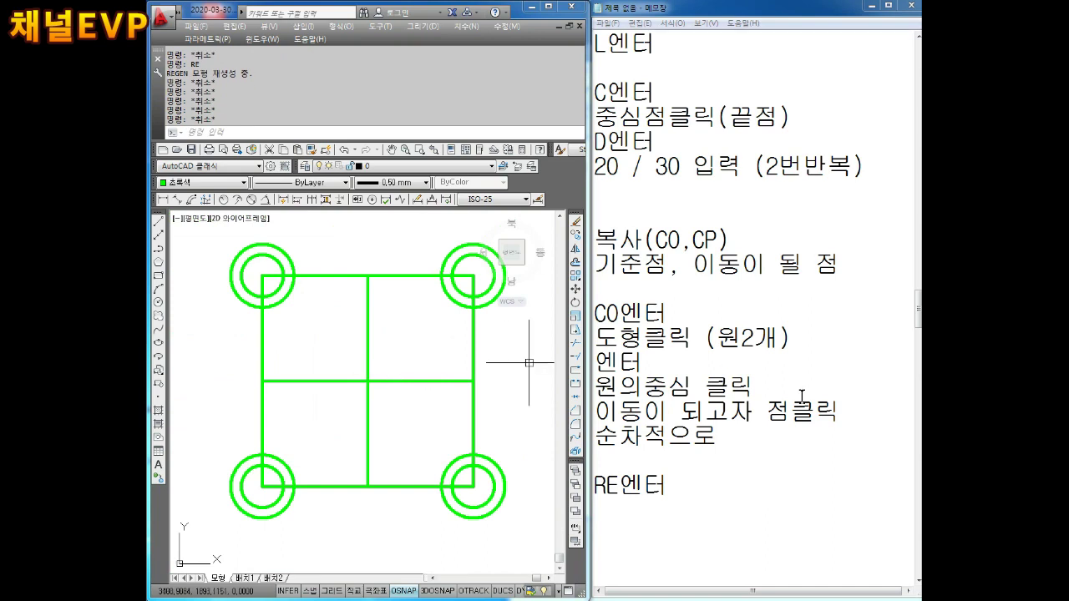
pyautogui.click(719, 499)
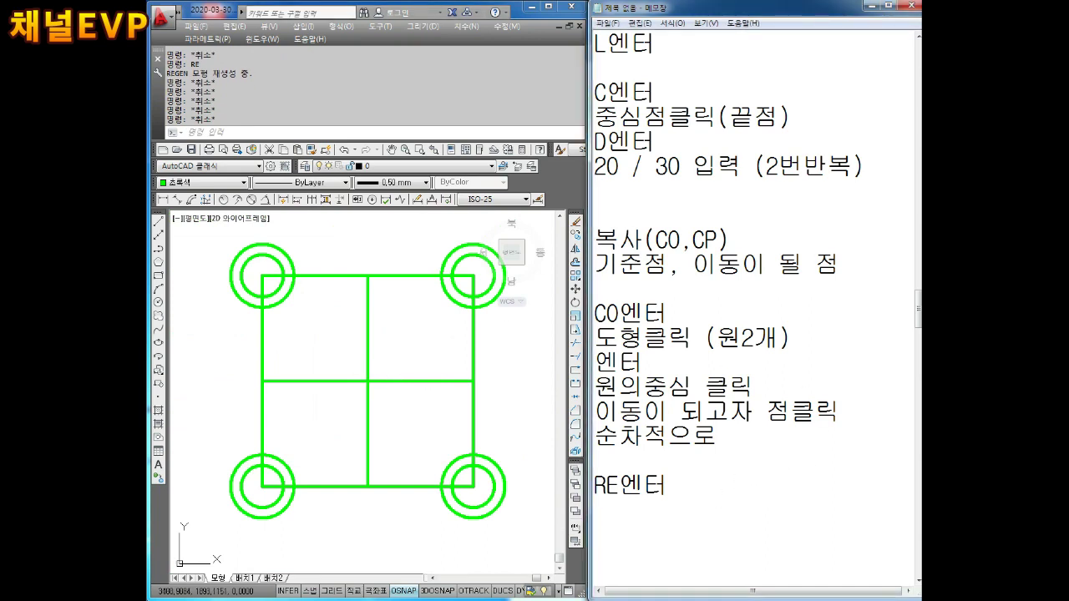
# Add the circle-command note lines C엔터 and 2P엔터.
pyautogui.press('Return')
pyautogui.press('Return')
pyautogui.press('Return')
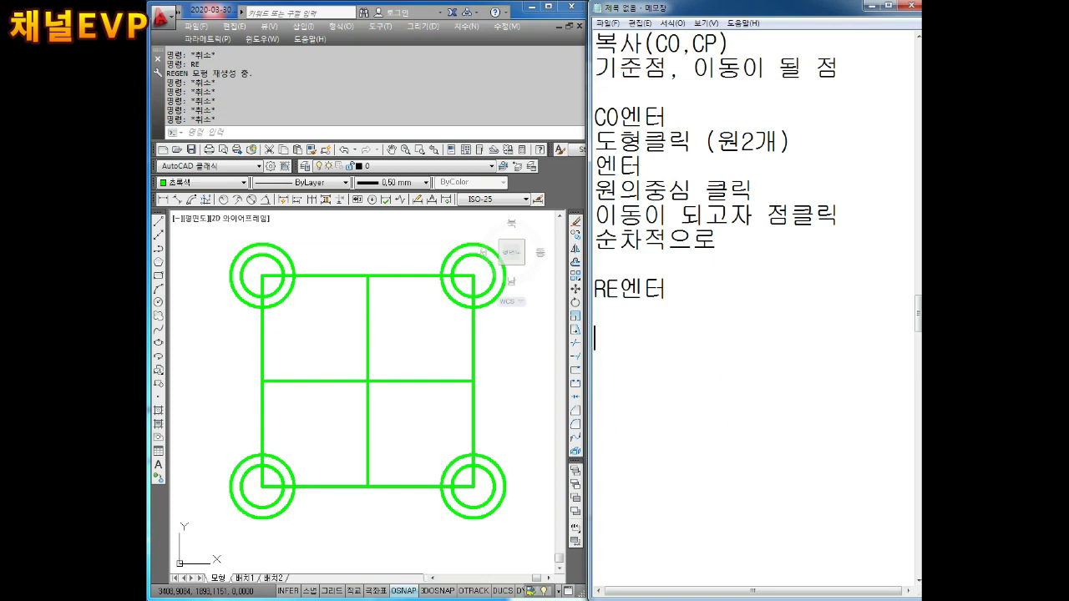
pyautogui.write('C엔터')
pyautogui.press('Return')
pyautogui.write('3')
pyautogui.write('2')
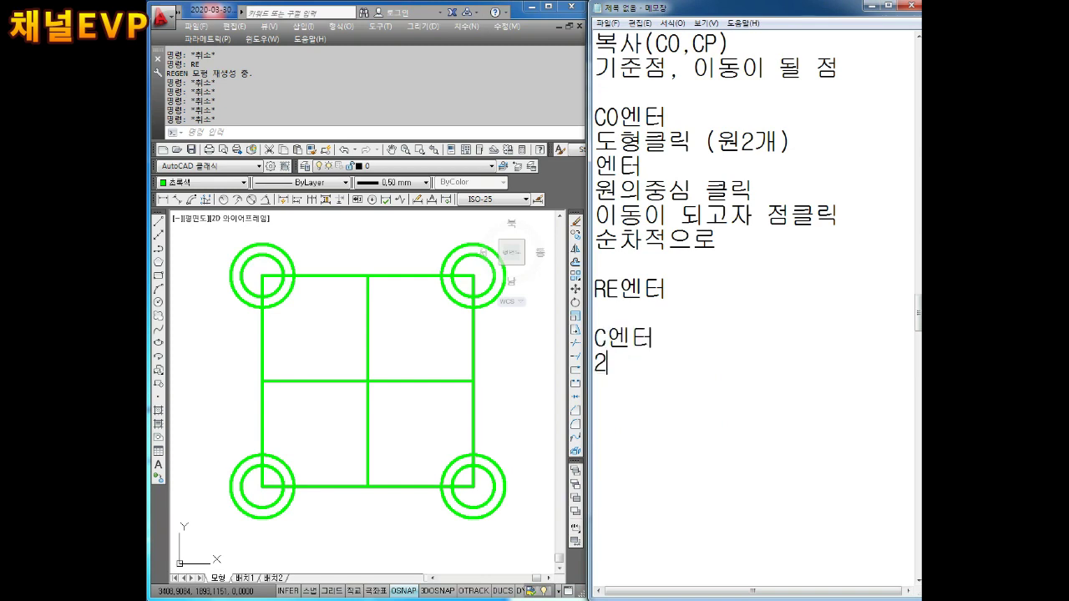
pyautogui.write('엔터')
pyautogui.press('Return')
pyautogui.click(605, 363)
pyautogui.write('P')
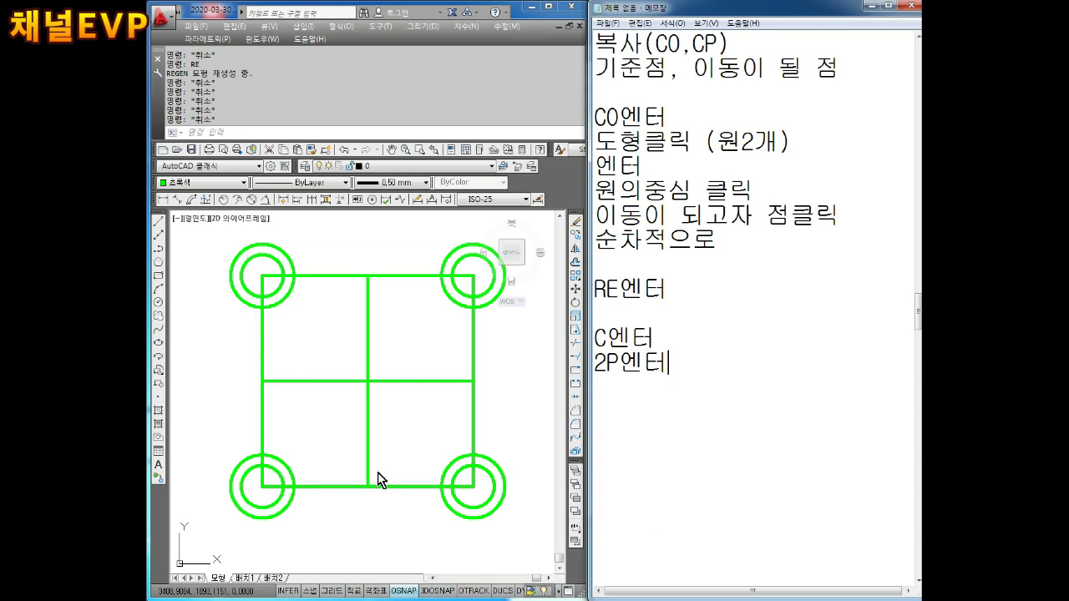
pyautogui.press('Return')
# Add the note lines 중심점+임의점 and 중심점+반경(직경).
pyautogui.write('중ㅅ')
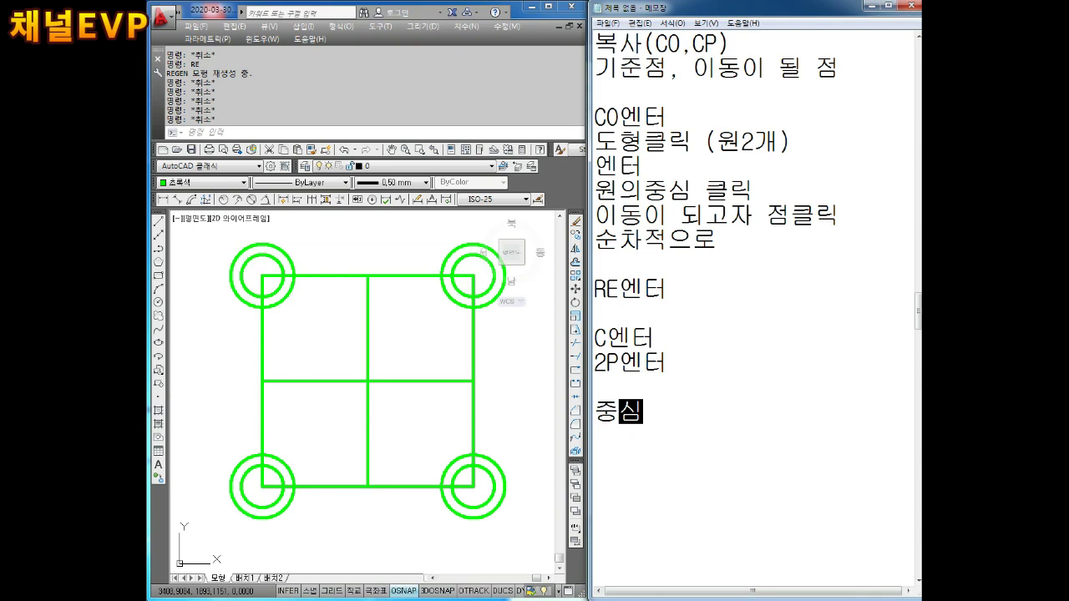
pyautogui.write('저')
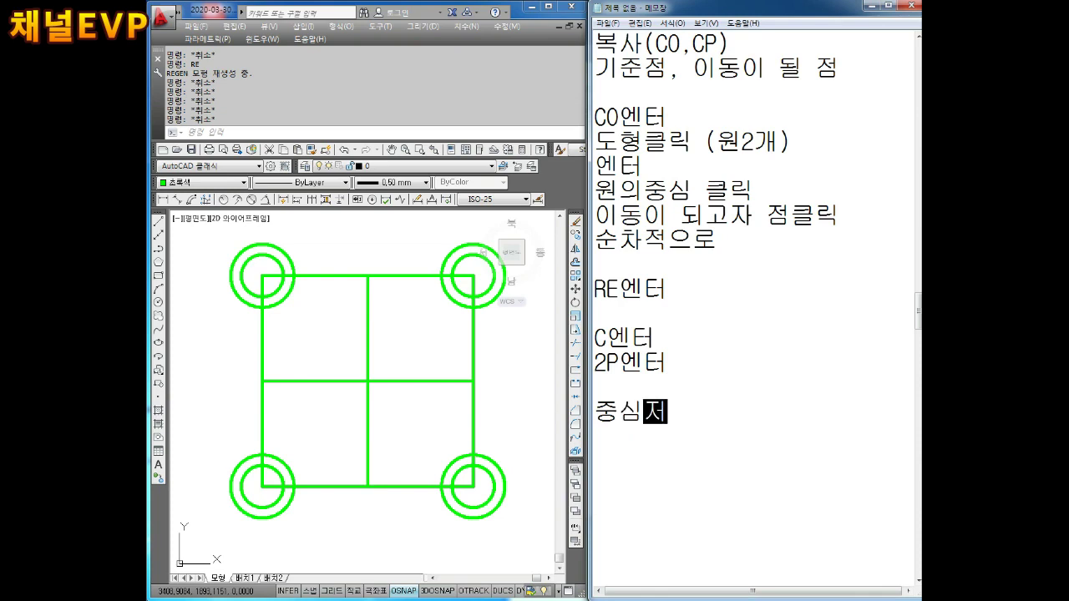
pyautogui.write('반경(지')
pyautogui.write('경(직경')
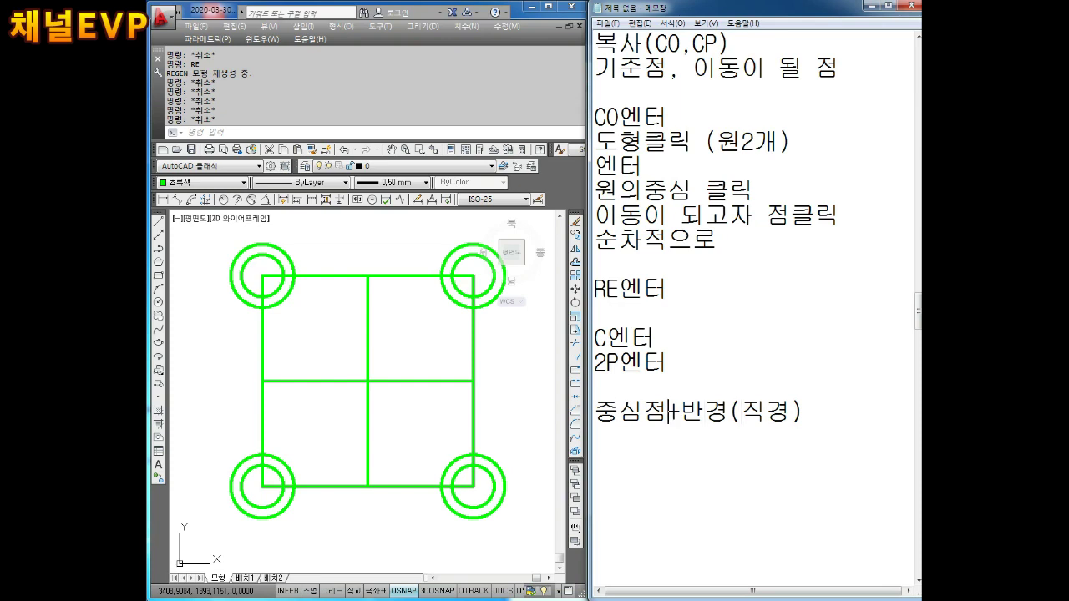
pyautogui.press('Return')
pyautogui.write('중심점+임의점')
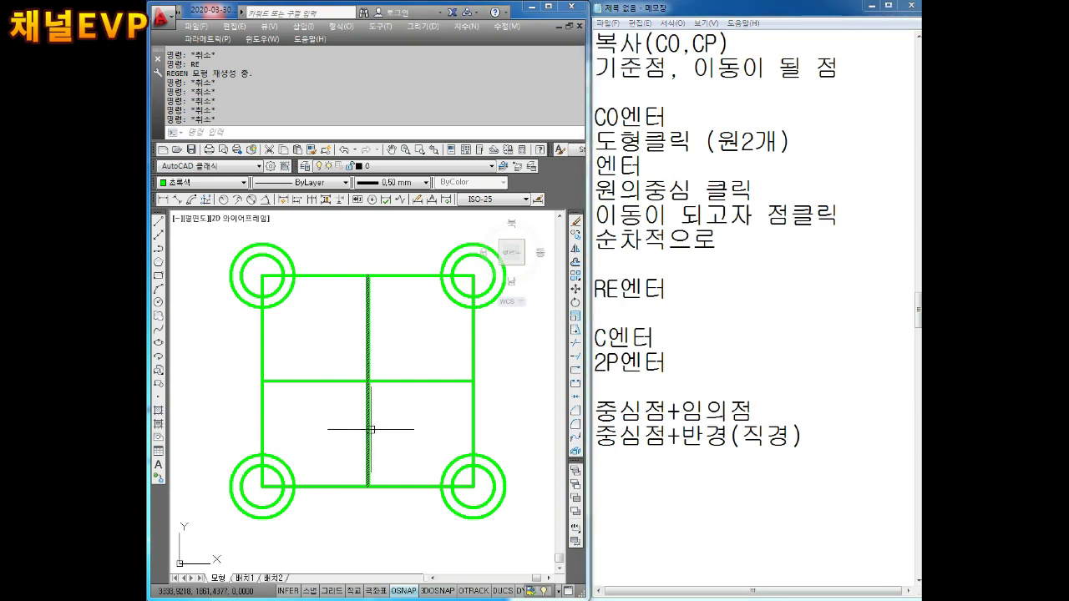
# Draw two test circles, a large one right of the square and a small one above it.
pyautogui.moveTo(478, 383)
pyautogui.mouseDown(button='middle')
pyautogui.moveTo(413, 375)
pyautogui.moveTo(373, 392)
pyautogui.mouseUp(button='middle')
pyautogui.scroll(-2, 413, 375)
pyautogui.press('Escape')
pyautogui.write('c')
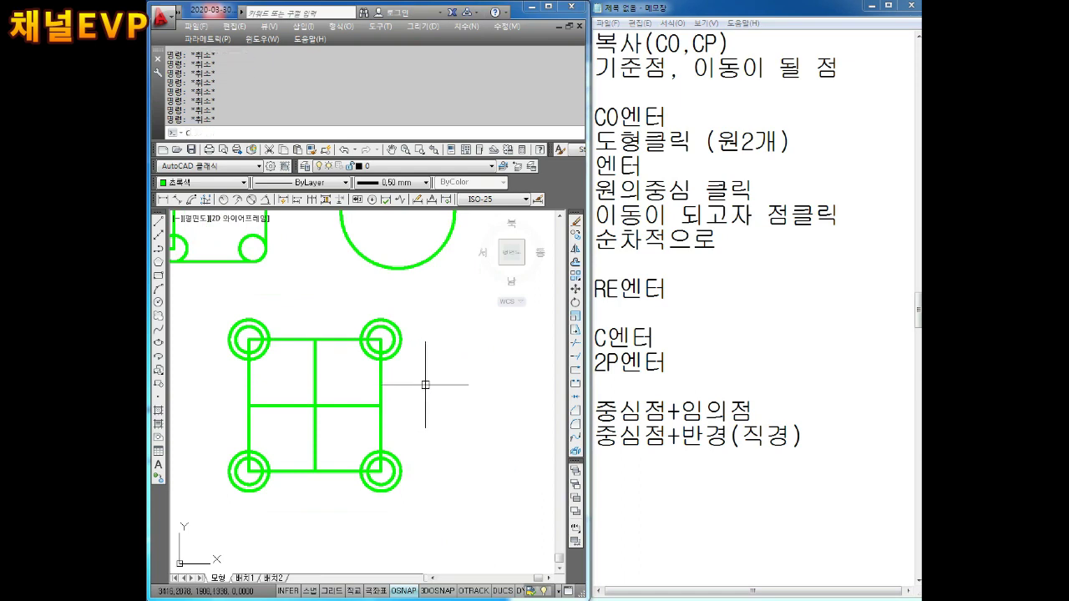
pyautogui.press('Return')
pyautogui.click(472, 390)
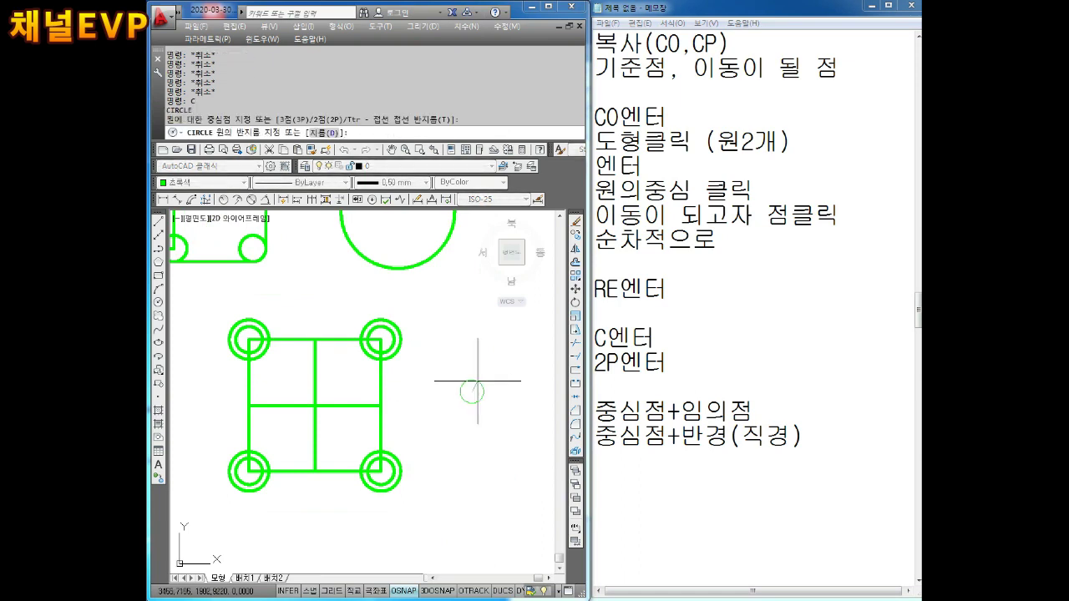
pyautogui.click(432, 365)
pyautogui.press('Return')
pyautogui.click(298, 305)
pyautogui.click(299, 273)
pyautogui.press('Escape')
# Erase the upper circle and the large right circle, then recentre the square.
pyautogui.click(344, 288)
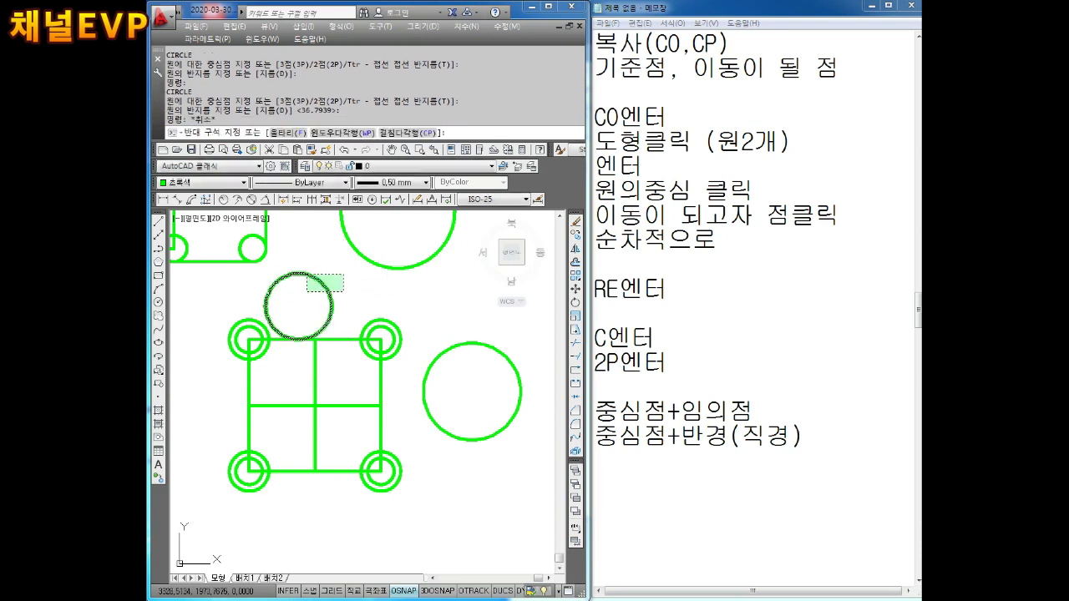
pyautogui.click(309, 293)
pyautogui.press('Delete')
pyautogui.click(443, 365)
pyautogui.press('Delete')
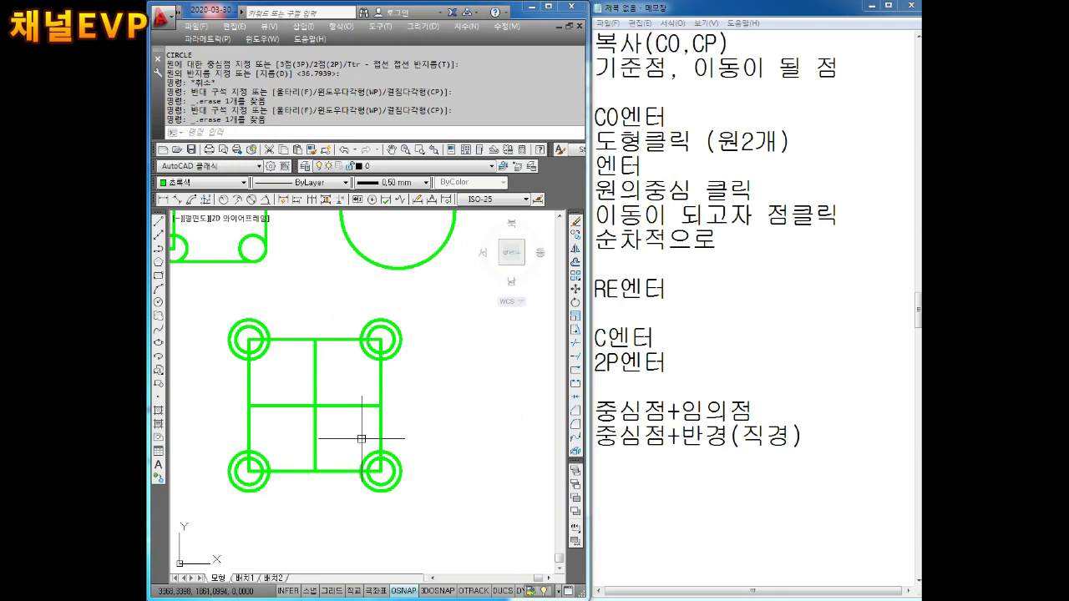
pyautogui.scroll(2, 361, 438)
pyautogui.scroll(2, 435, 409)
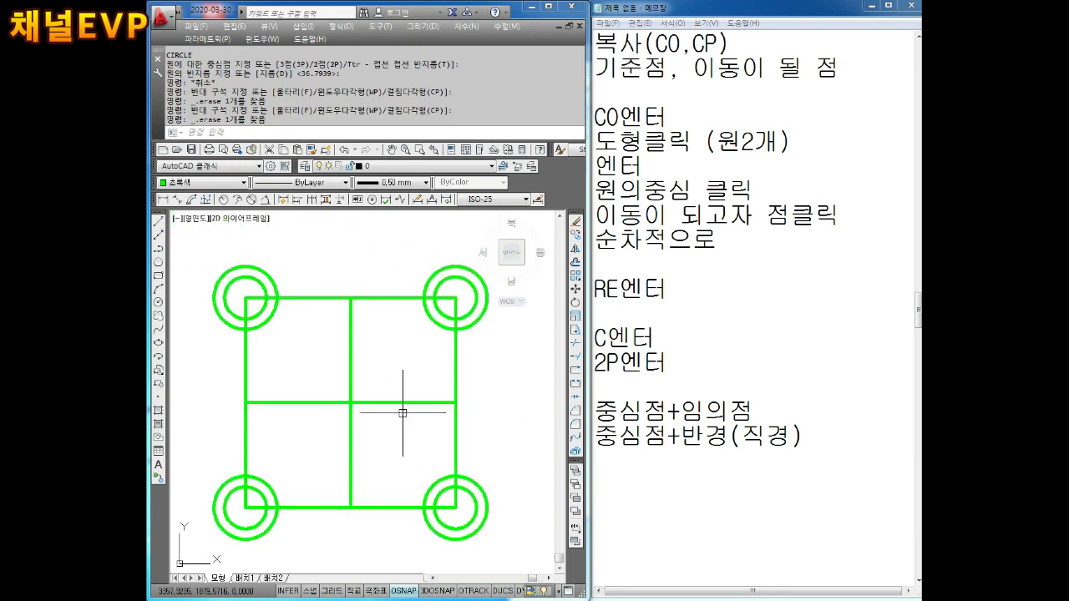
pyautogui.moveTo(347, 390); pyautogui.dragTo(365, 400, button='middle')
pyautogui.press('Escape')
pyautogui.press('Escape')
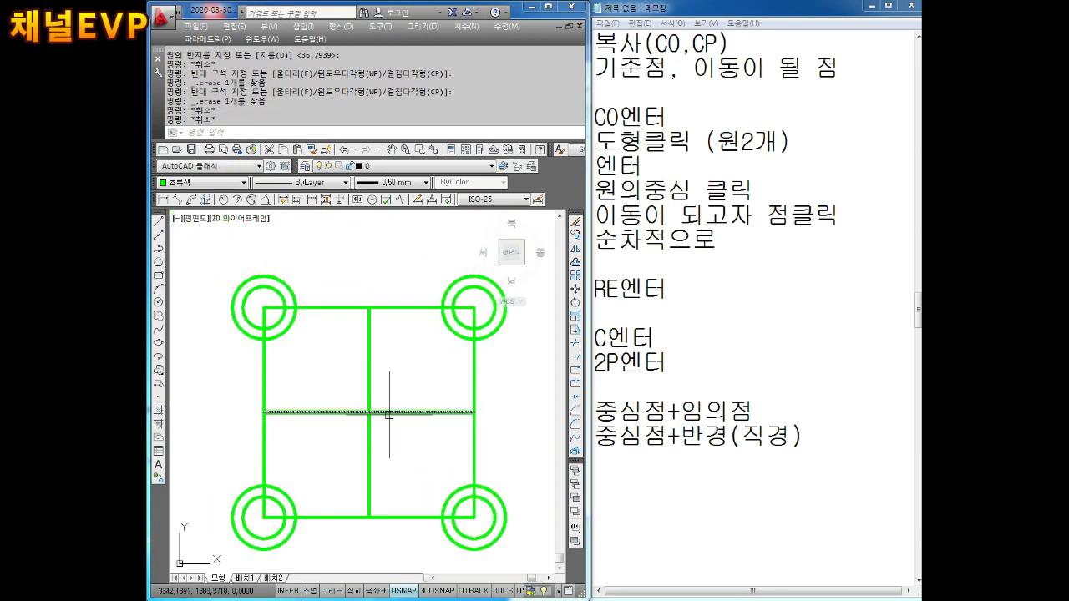
pyautogui.moveTo(389, 412)
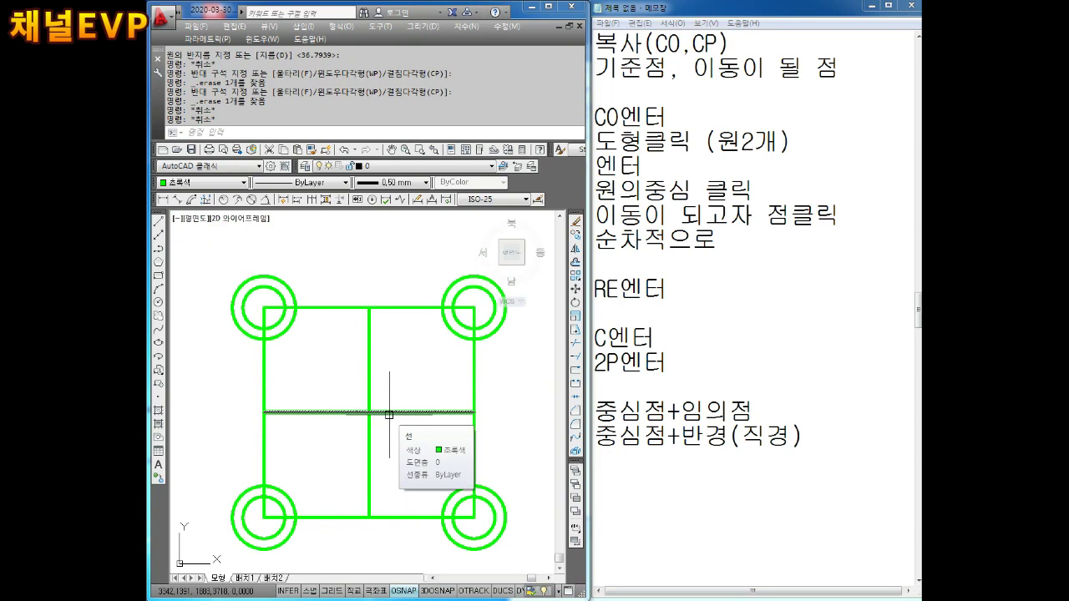
# Draw a large 2P circle between the square's top and bottom midpoints.
pyautogui.press('Escape')
pyautogui.press('Escape')
pyautogui.write('c')
pyautogui.press('Return')
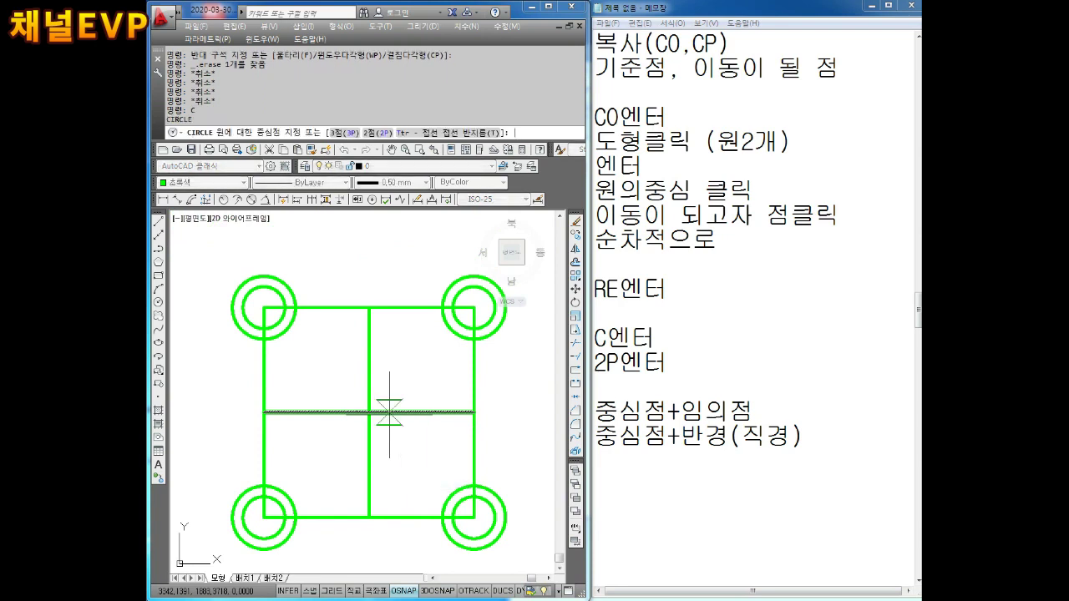
pyautogui.press('Return')
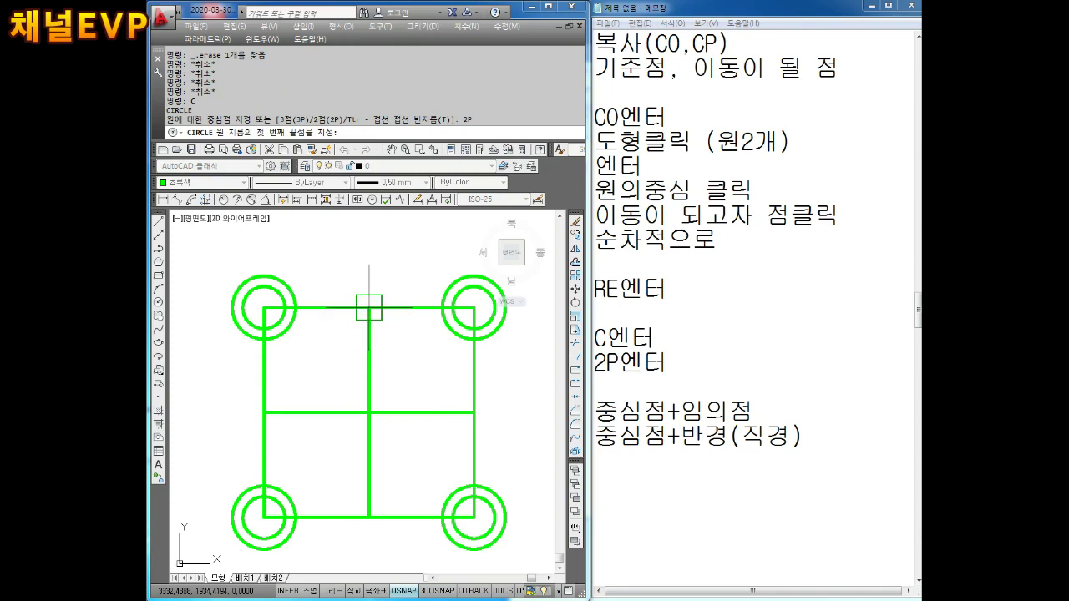
pyautogui.click(368, 307)
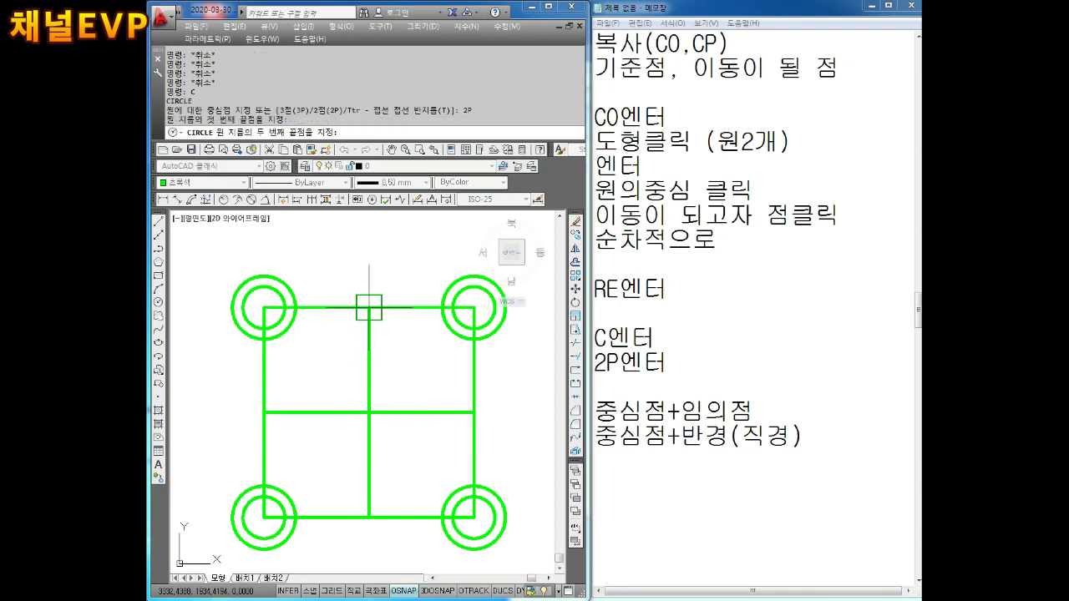
pyautogui.click(369, 518)
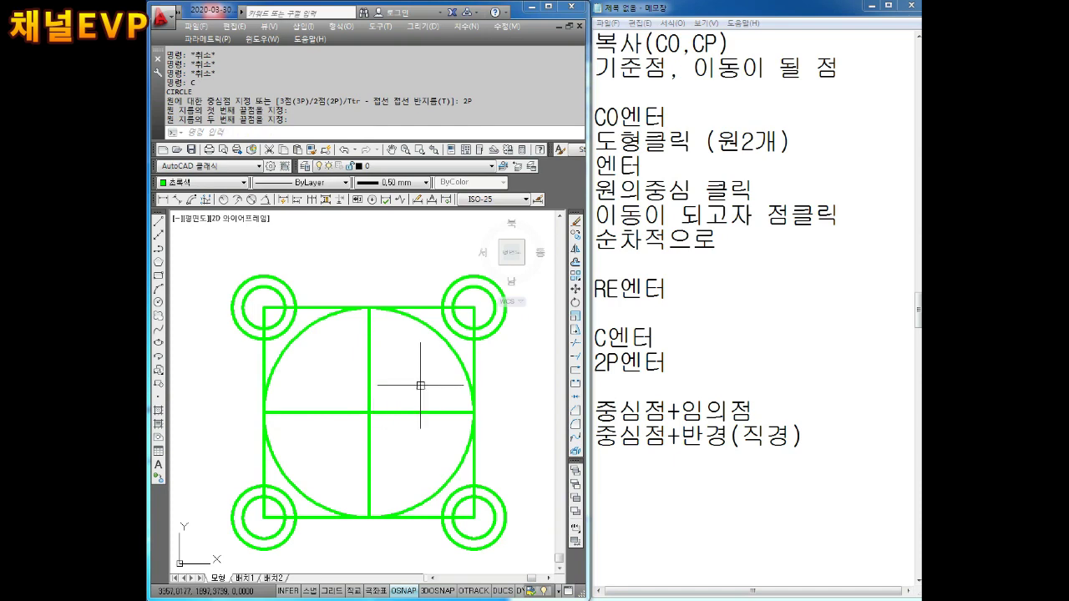
pyautogui.moveTo(420, 385); pyautogui.dragTo(417, 355, button='middle')
pyautogui.press('Escape')
pyautogui.press('Escape')
pyautogui.press('Escape')
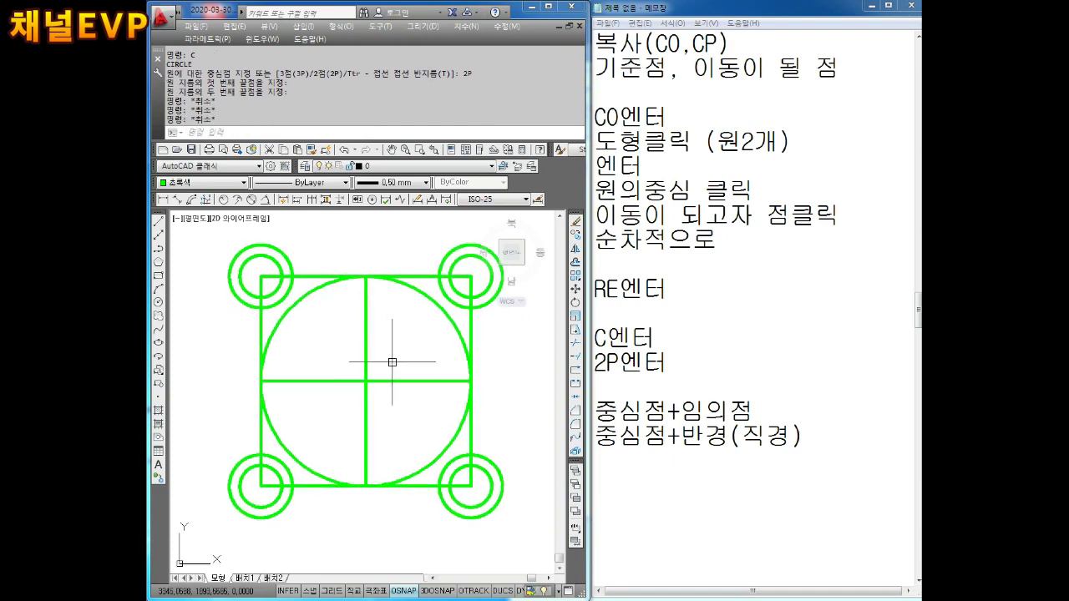
# Draw a 2P circle from the big circle's left edge to its centre.
pyautogui.write('c')
pyautogui.press('Return')
pyautogui.write('2p')
pyautogui.press('Return')
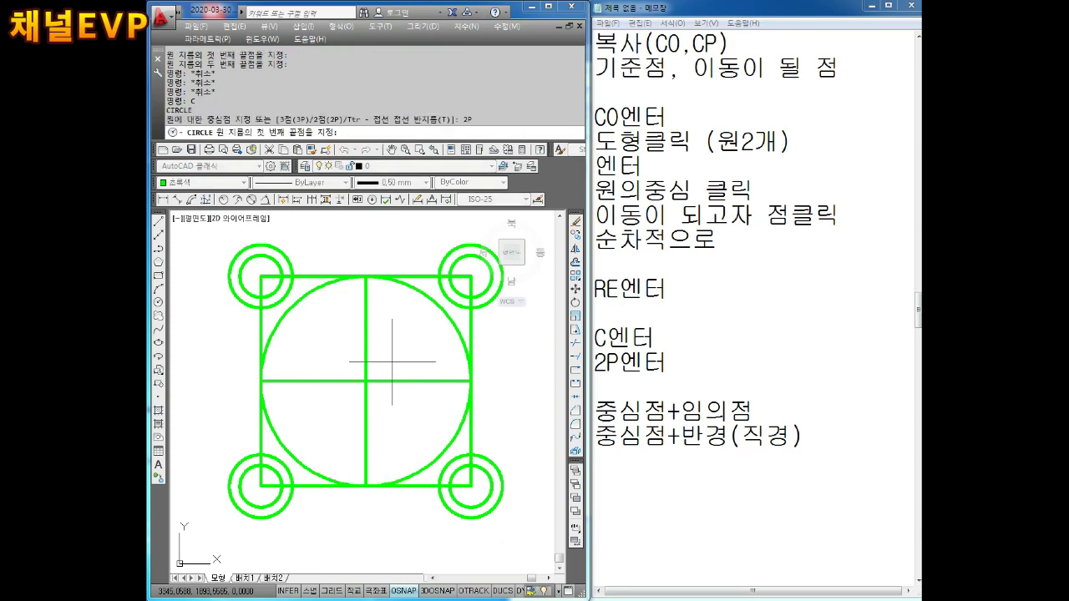
pyautogui.click(261, 381)
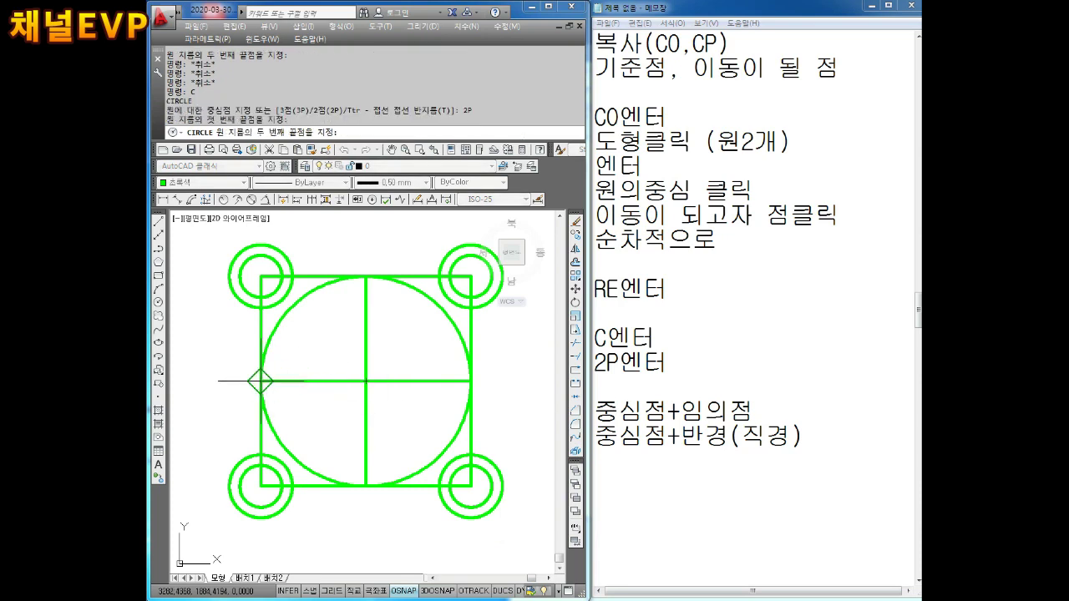
pyautogui.click(365, 381)
pyautogui.press('Escape')
pyautogui.press('Escape')
pyautogui.write('c')
pyautogui.press('Return')
pyautogui.write('2p')
pyautogui.press('Return')
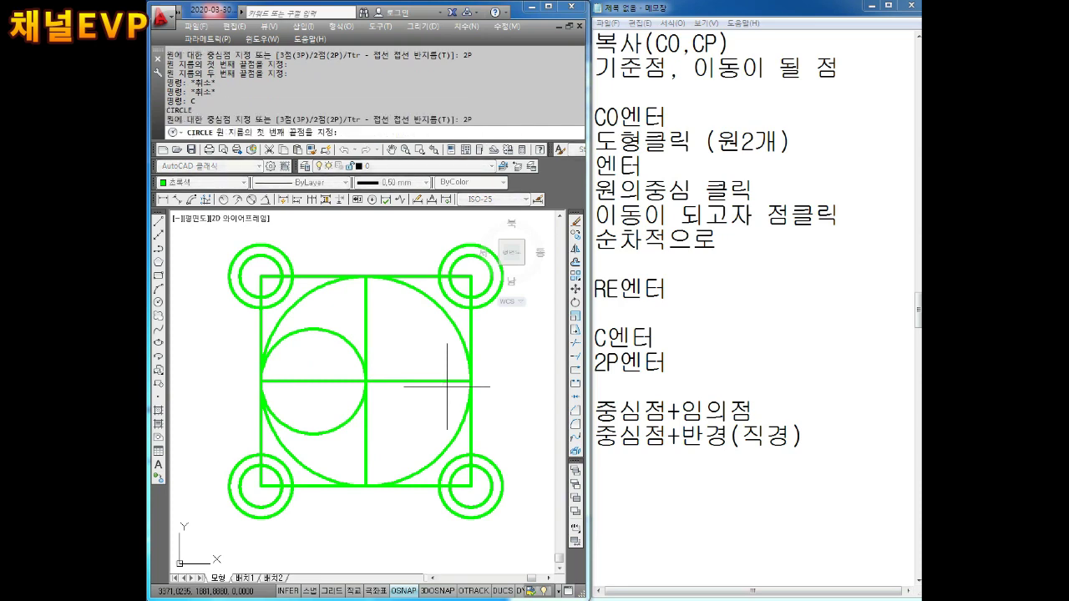
pyautogui.click(365, 381)
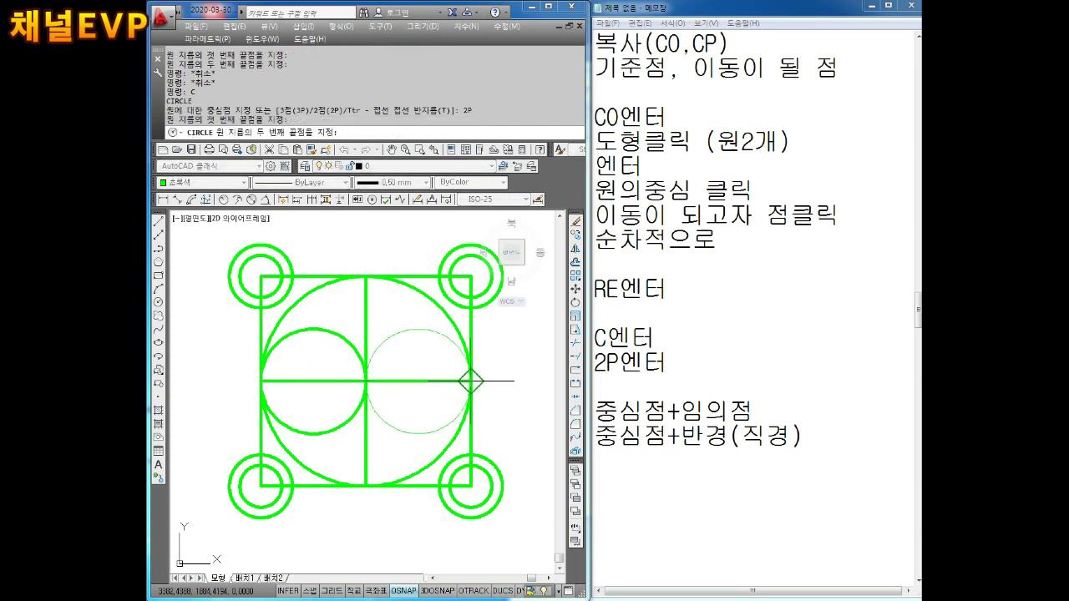
pyautogui.press('Escape')
pyautogui.press('Escape')
# Draw 2P circles from the centre to the square's top and bottom midpoints.
pyautogui.write('c')
pyautogui.press('Return')
pyautogui.write('2p')
pyautogui.press('Return')
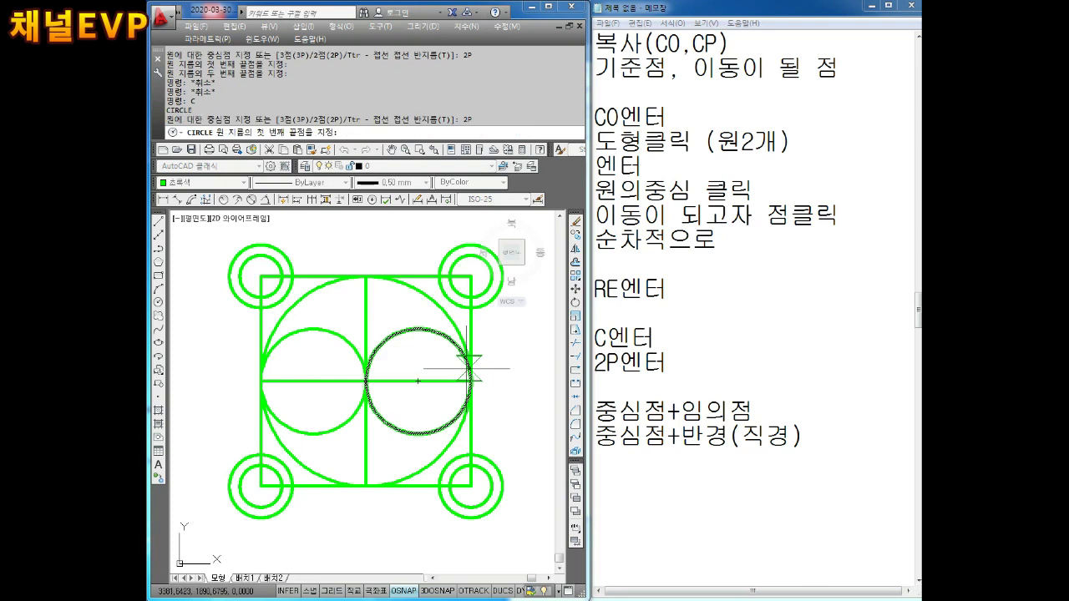
pyautogui.click(365, 275)
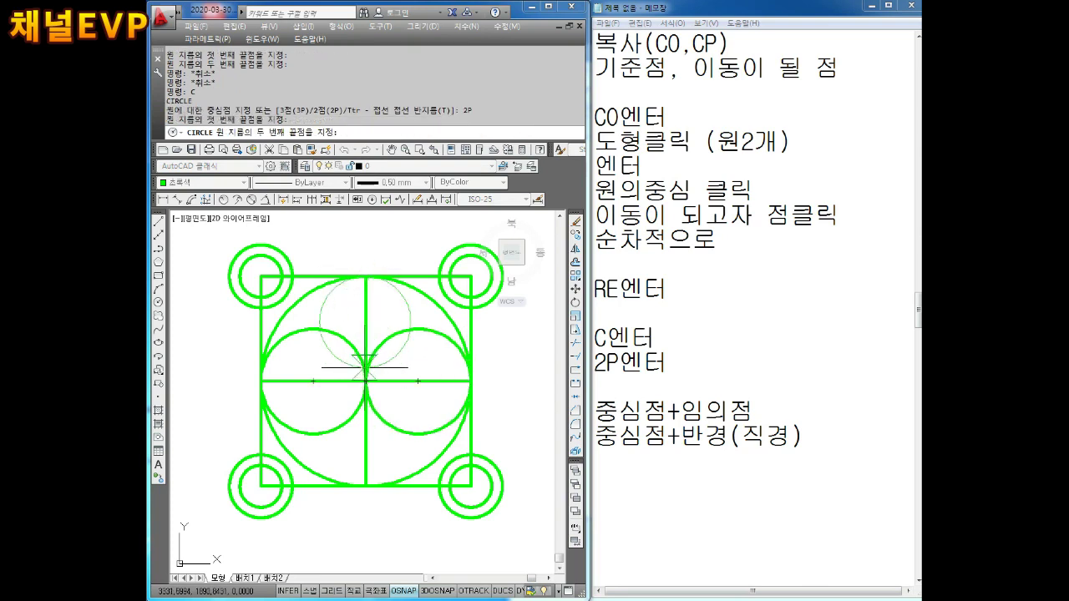
pyautogui.click(365, 381)
pyautogui.press('Return')
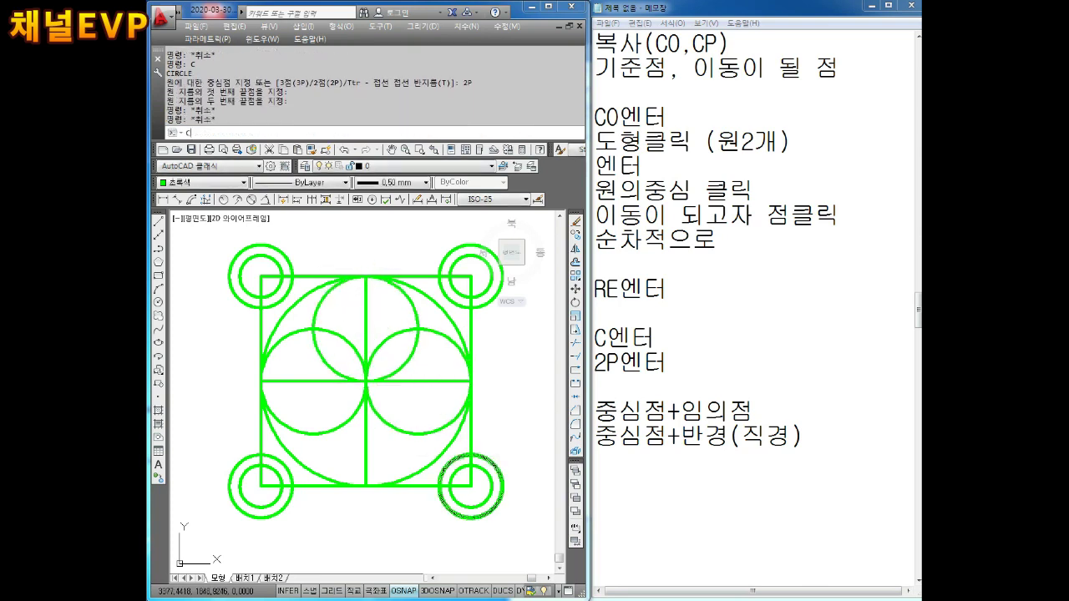
pyautogui.write('2p')
pyautogui.press('Return')
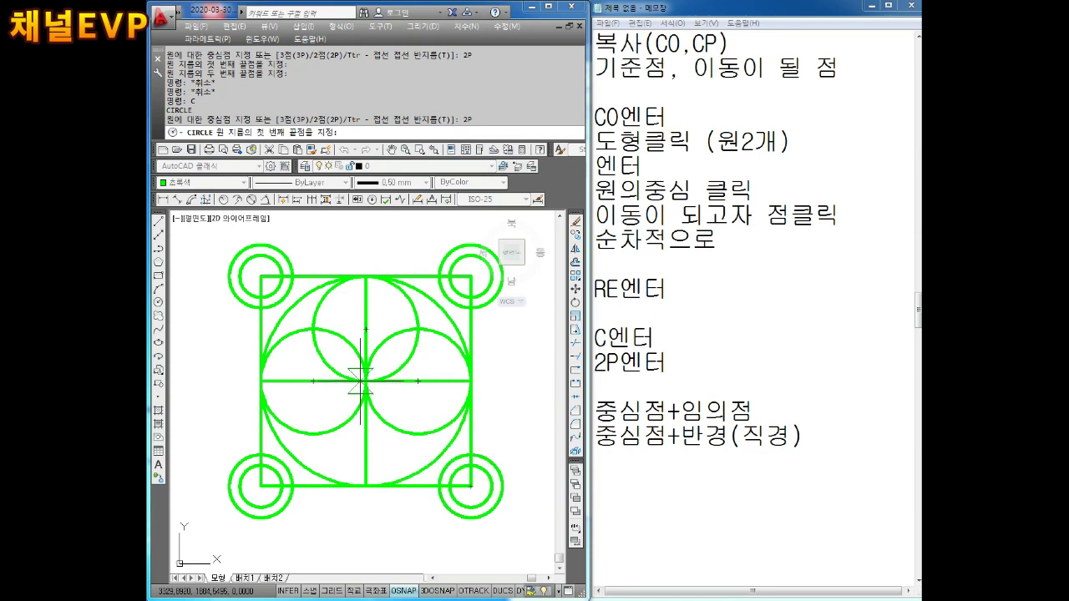
pyautogui.click(365, 380)
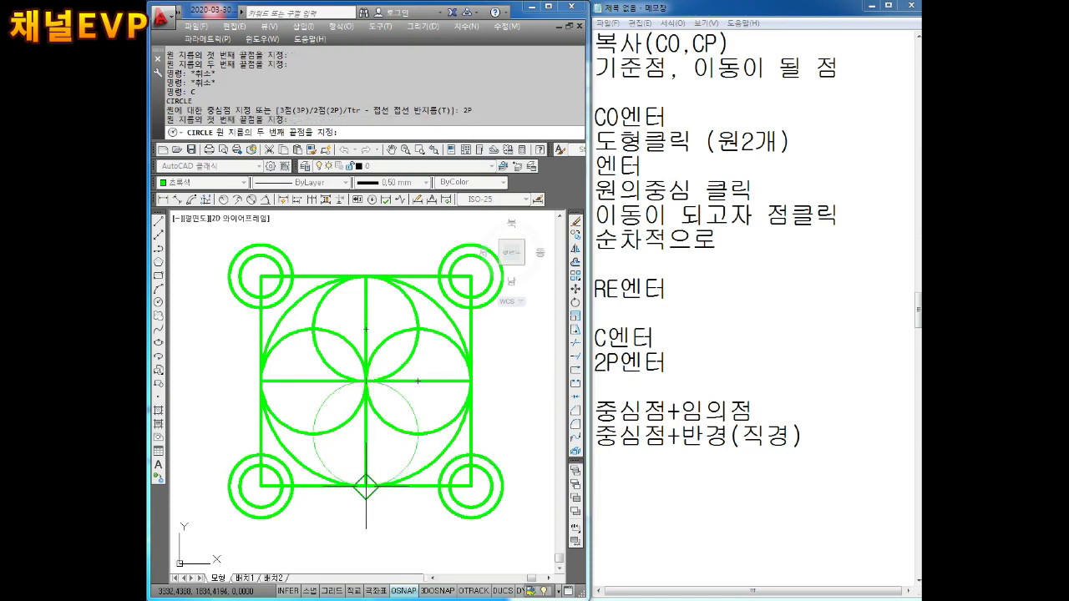
pyautogui.click(365, 487)
pyautogui.press('Escape')
pyautogui.press('Escape')
# Delete the 중심점+임의점 line from the Notepad notes.
pyautogui.scroll(2, 417, 418)
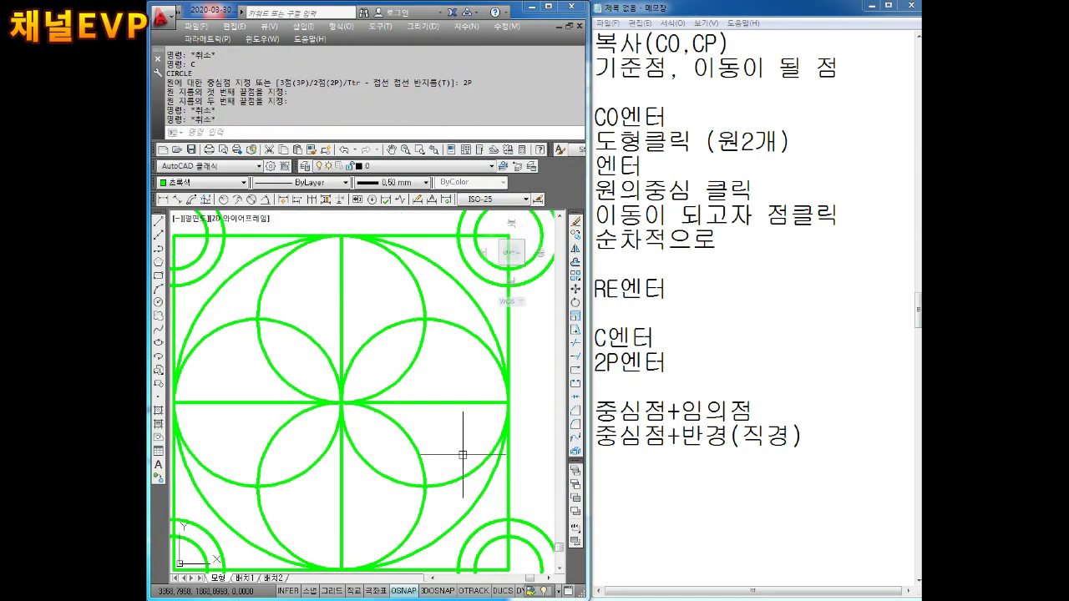
pyautogui.press('Escape')
pyautogui.press('Escape')
pyautogui.moveTo(798, 410); pyautogui.dragTo(589, 410)
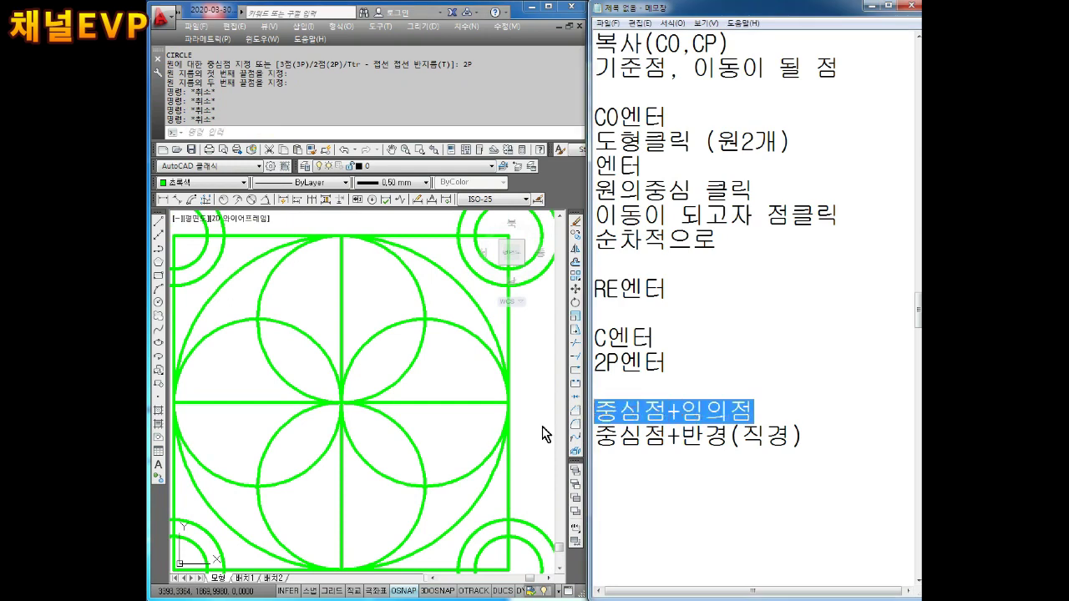
pyautogui.write('ㅊ')
pyautogui.press('Return')
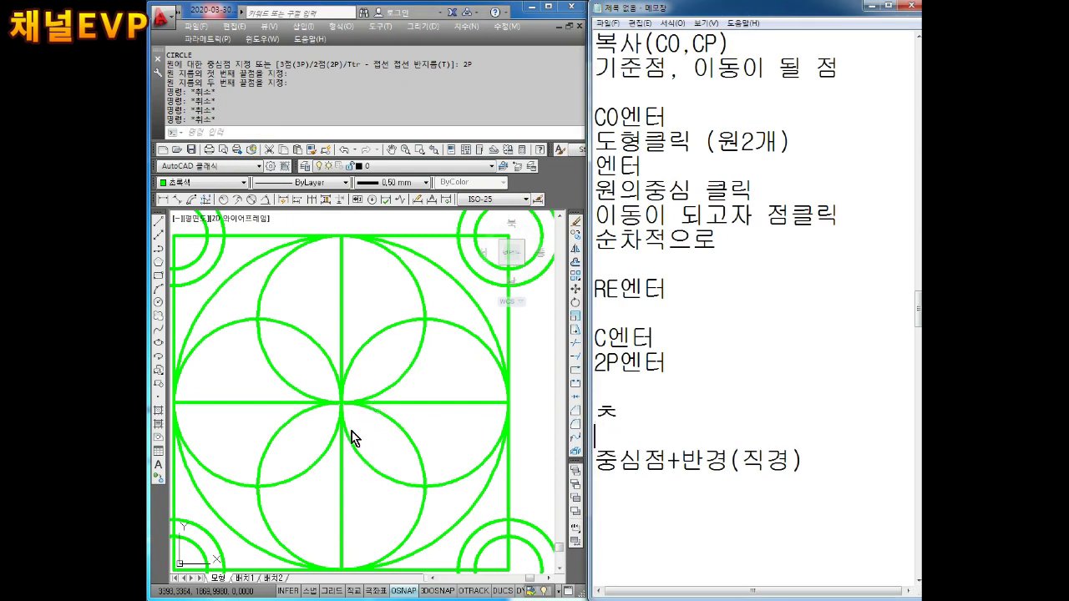
pyautogui.press('BackSpace')
pyautogui.press('BackSpace')
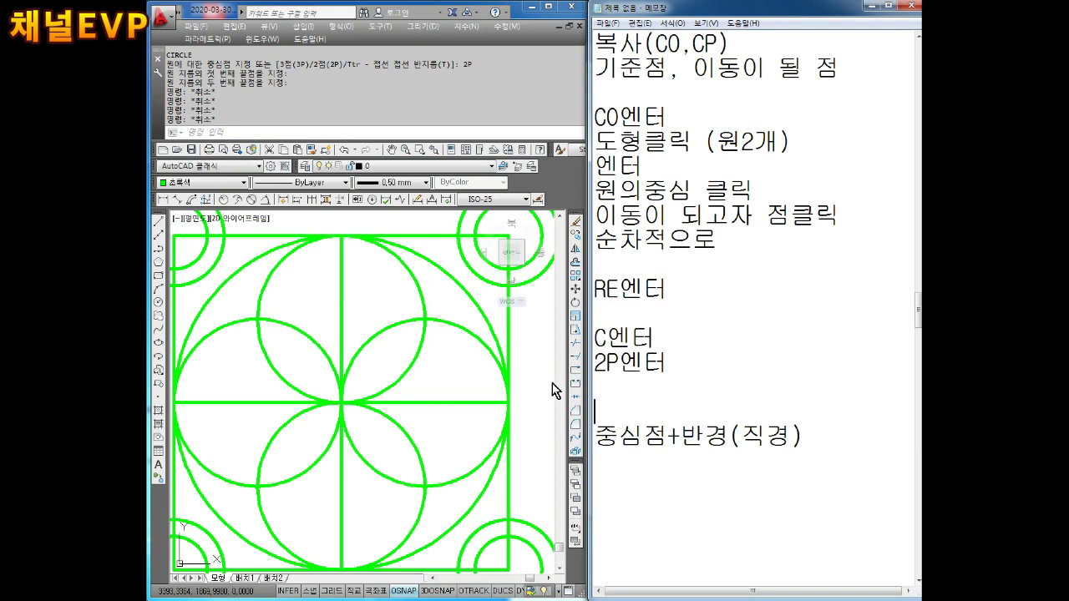
pyautogui.click(551, 391)
pyautogui.write('c')
pyautogui.press('Return')
pyautogui.click(341, 402)
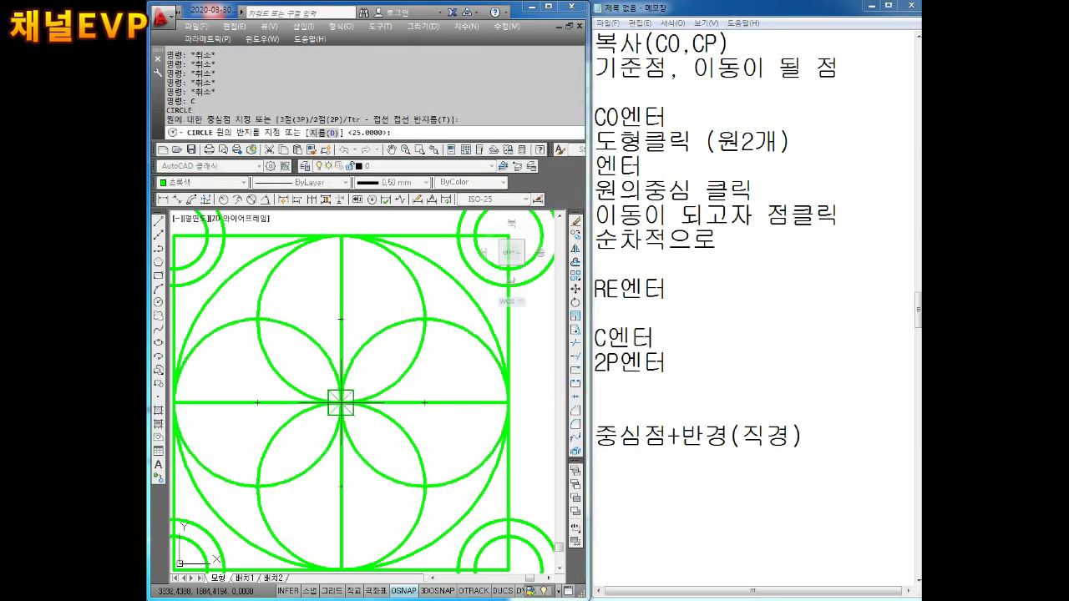
pyautogui.press('Return')
pyautogui.press('Return')
pyautogui.click(425, 320)
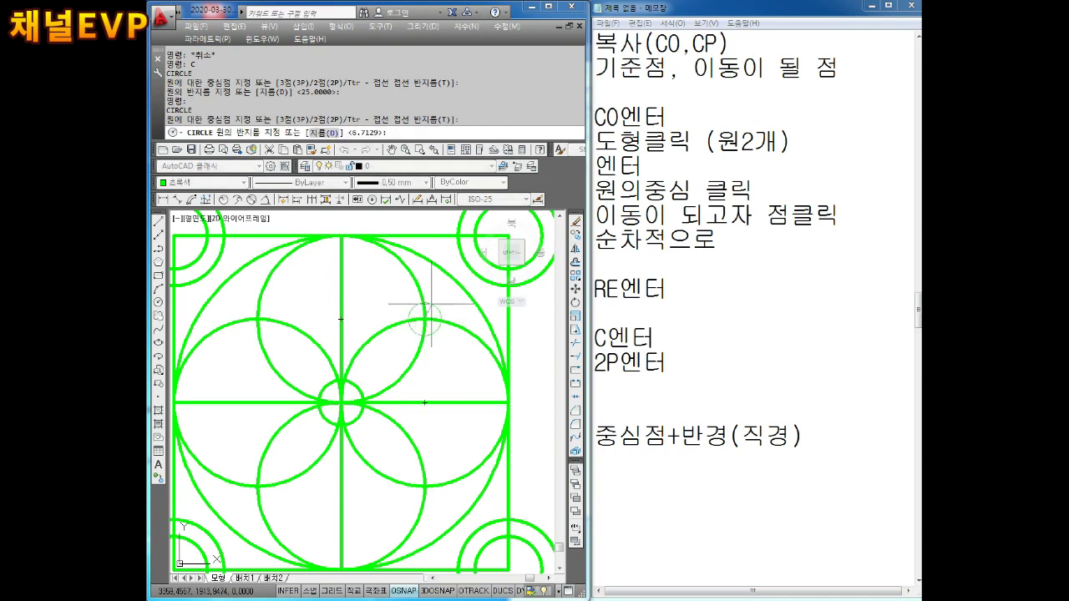
pyautogui.click(441, 319)
pyautogui.press('Escape')
pyautogui.press('Escape')
pyautogui.click(436, 305)
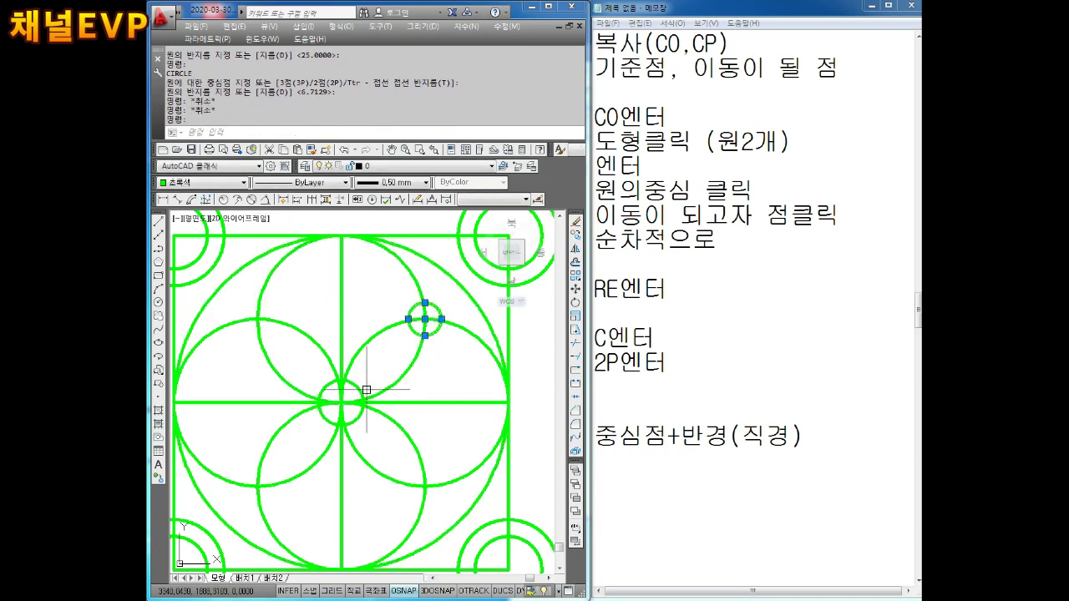
pyautogui.click(190, 190)
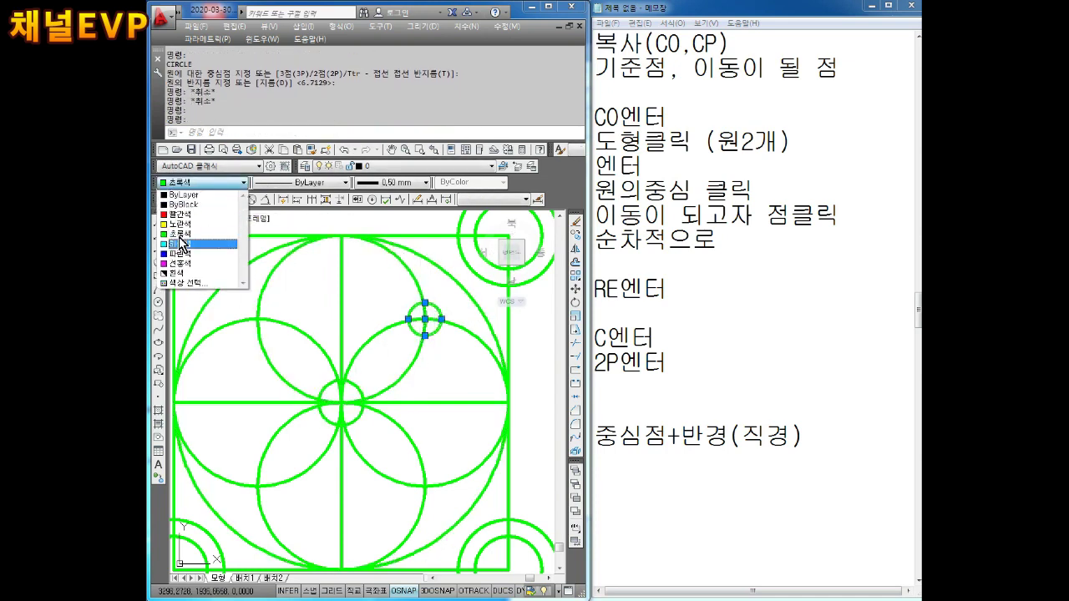
pyautogui.click(200, 210)
pyautogui.press('Escape')
pyautogui.click(345, 380)
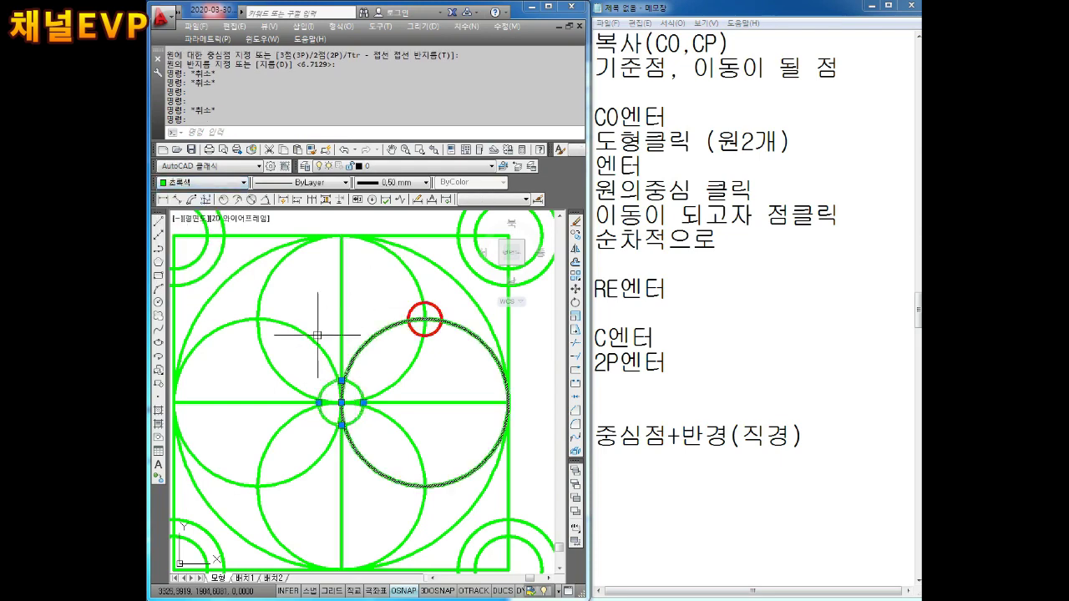
pyautogui.click(205, 182)
pyautogui.click(182, 214)
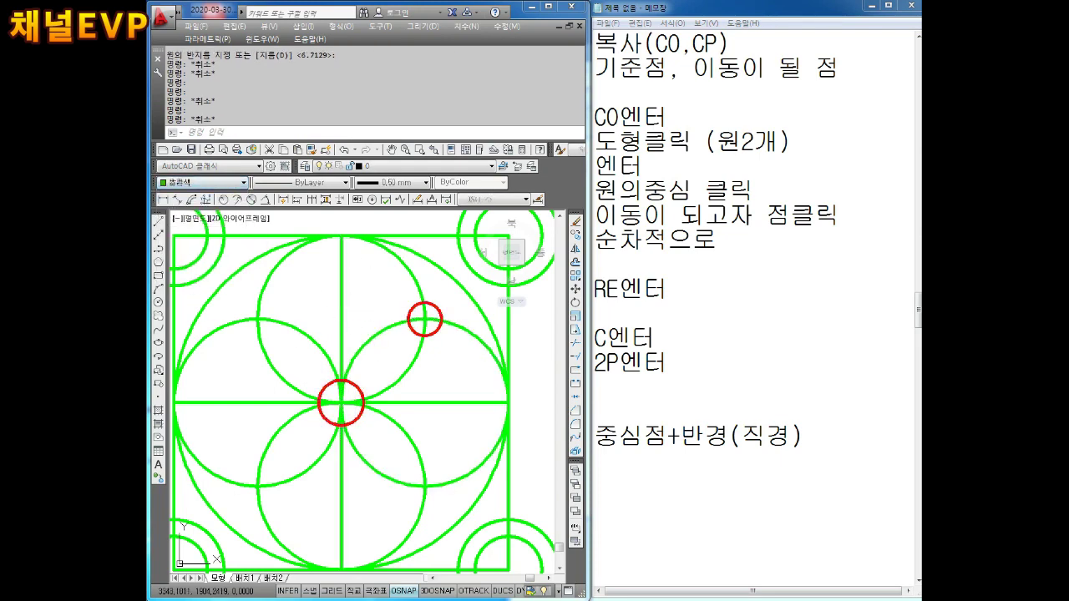
pyautogui.press('Escape')
pyautogui.scroll(3, 443, 411)
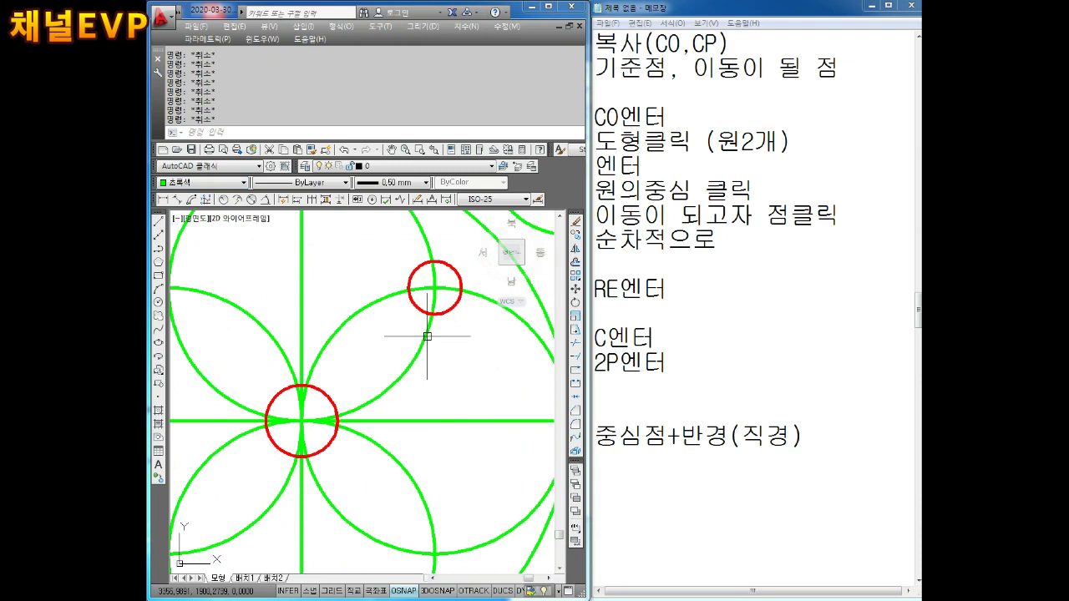
pyautogui.write('C')
pyautogui.press('Return')
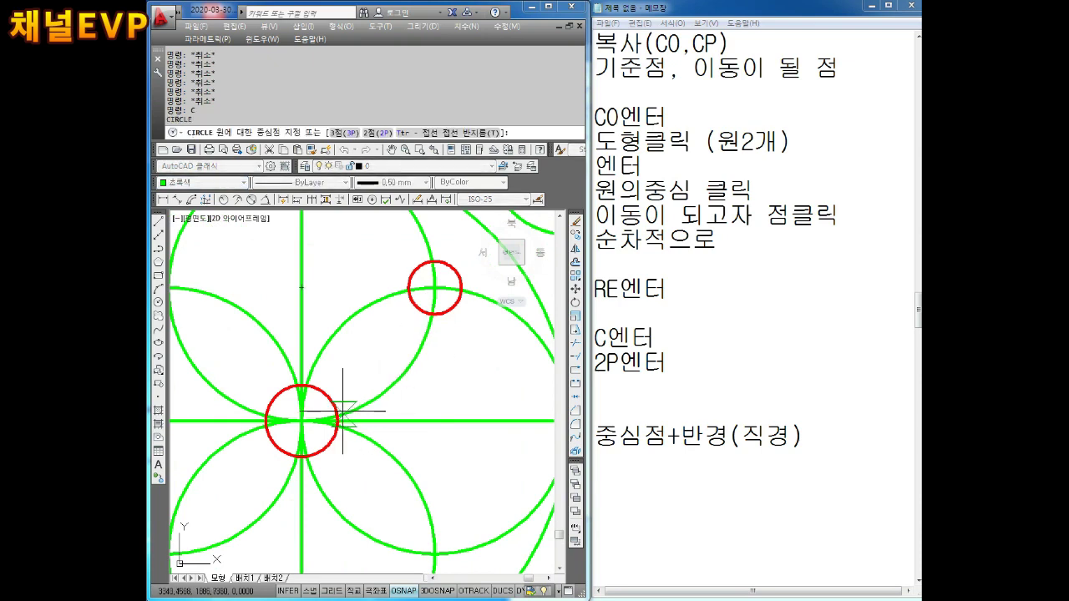
pyautogui.click(301, 420)
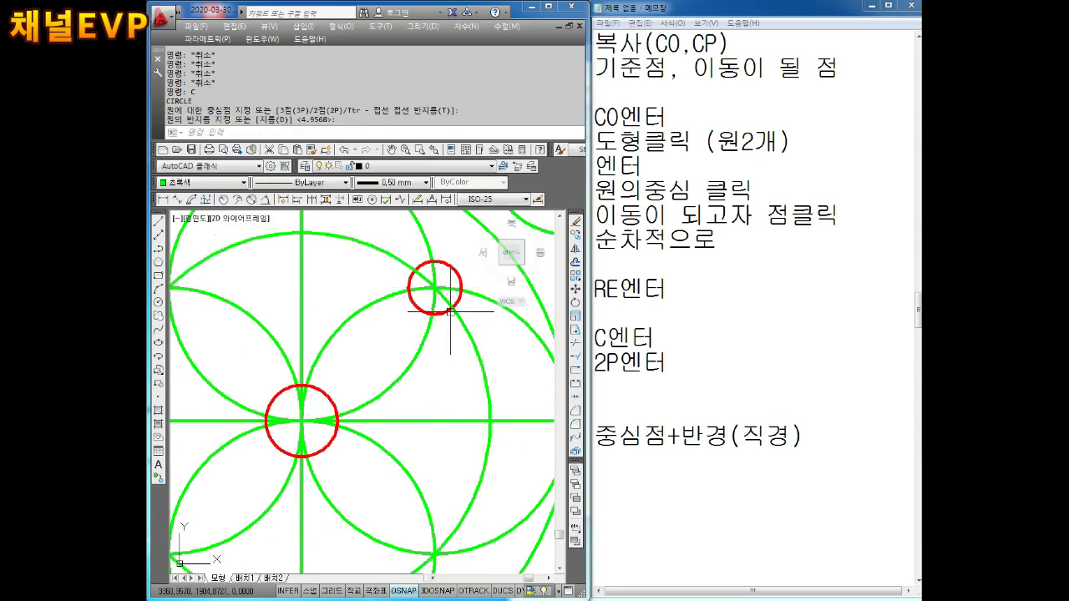
pyautogui.press('Escape')
pyautogui.scroll(-2, 438, 353)
pyautogui.press('Escape')
pyautogui.press('Escape')
pyautogui.press('Escape')
pyautogui.press('Escape')
pyautogui.moveTo(411, 368); pyautogui.dragTo(410, 375, button='middle')
pyautogui.press('Escape')
pyautogui.click(375, 384)
pyautogui.press('Delete')
pyautogui.click(450, 305)
pyautogui.click(438, 316)
pyautogui.scroll(-4, 435, 363)
pyautogui.scroll(-1, 434, 358)
pyautogui.scroll(3, 464, 372)
# Select the upper-right circle of the old pattern, clear the selection, and pan across the emptied drawing area.
pyautogui.press('Escape')
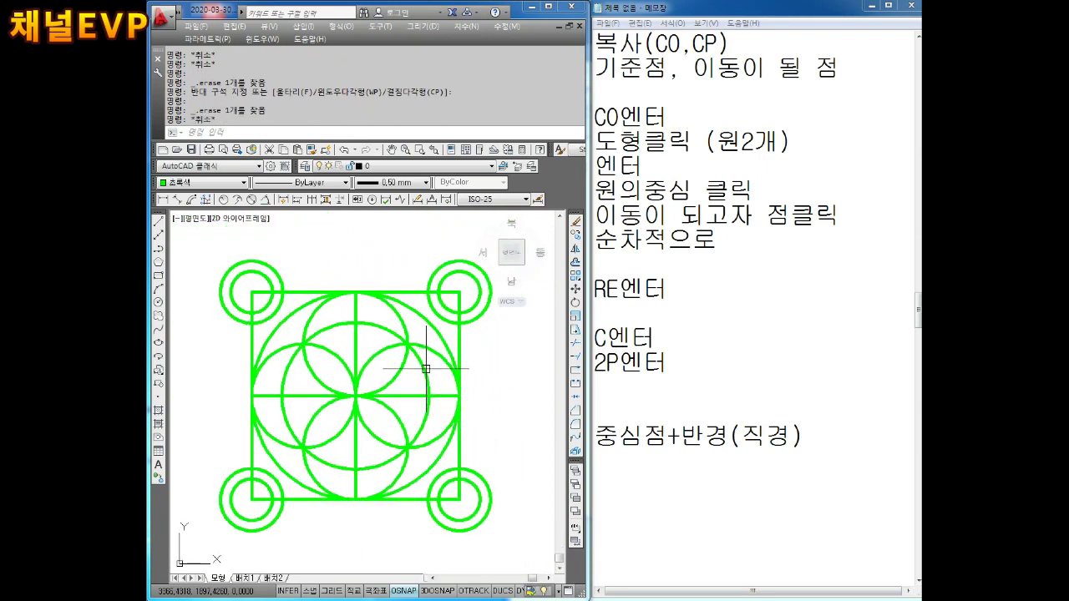
pyautogui.press('Escape')
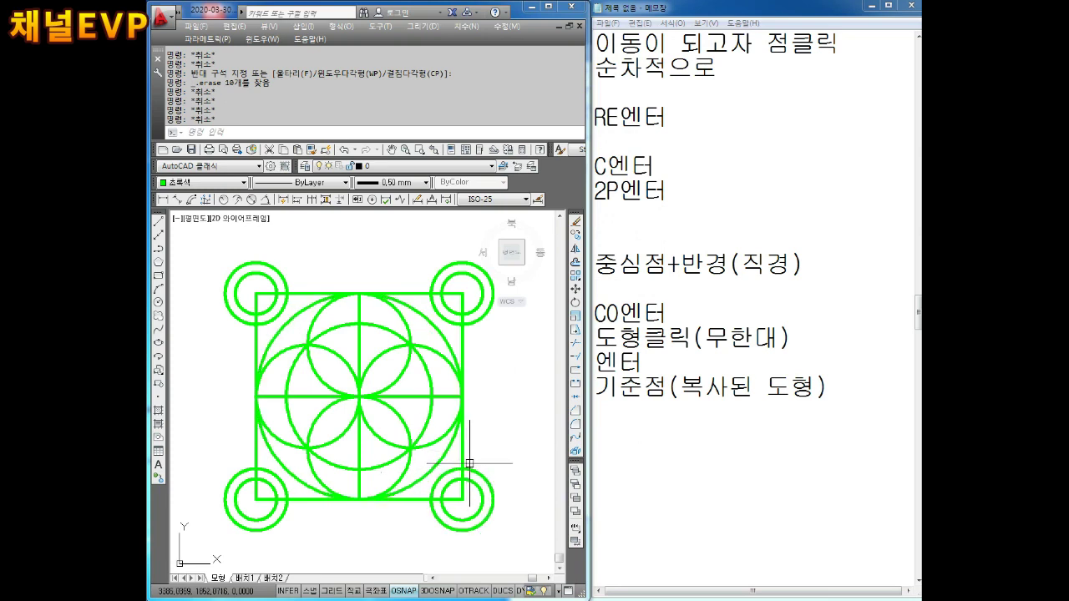
pyautogui.moveTo(466, 435); pyautogui.dragTo(424, 448, button='middle')
pyautogui.click(434, 282)
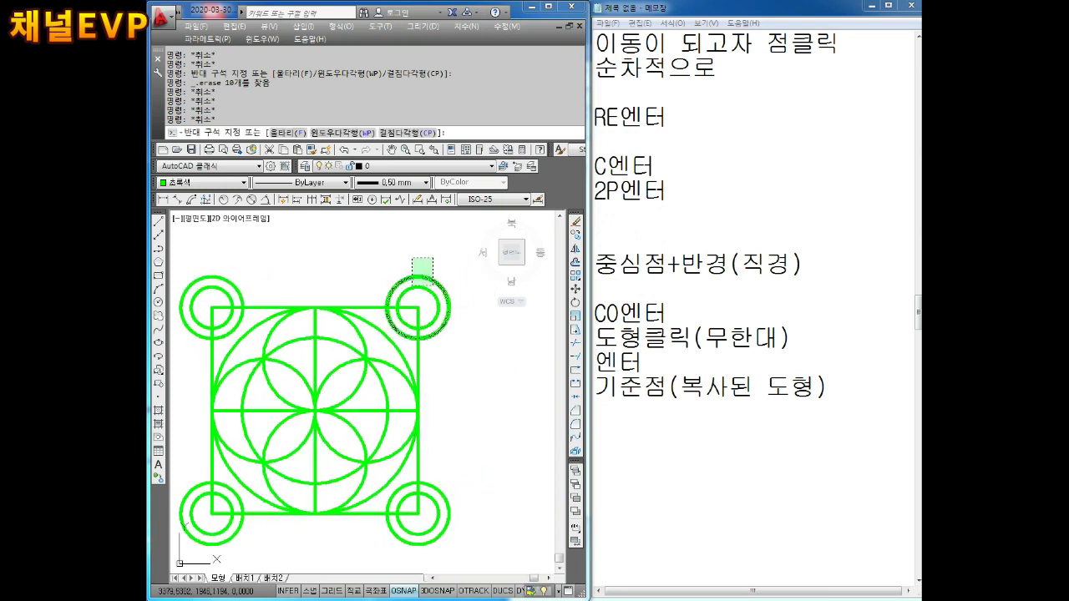
pyautogui.click(415, 259)
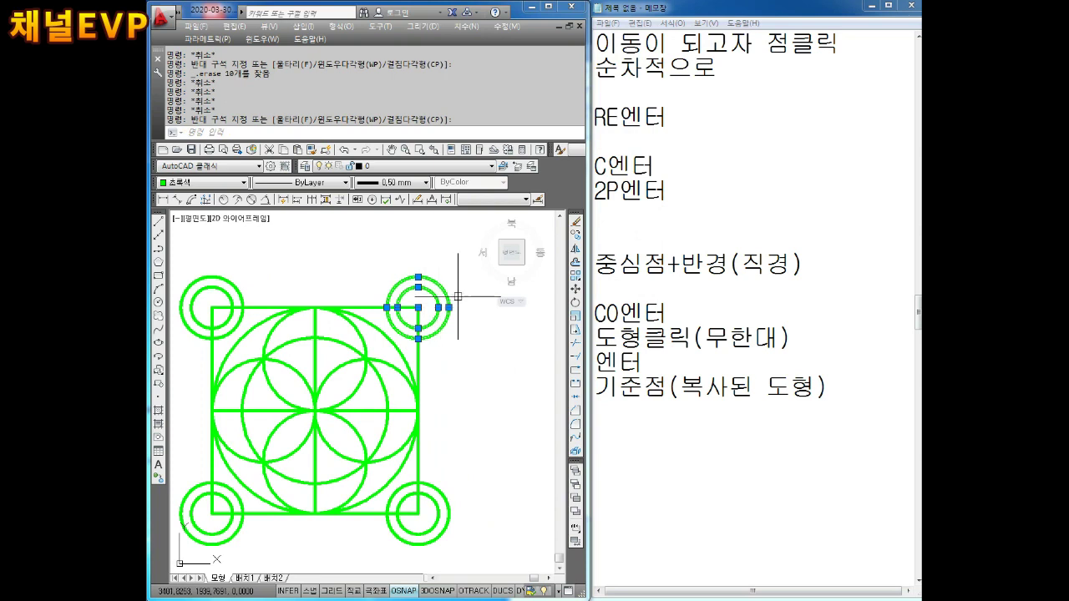
pyautogui.press('Escape')
pyautogui.press('Escape')
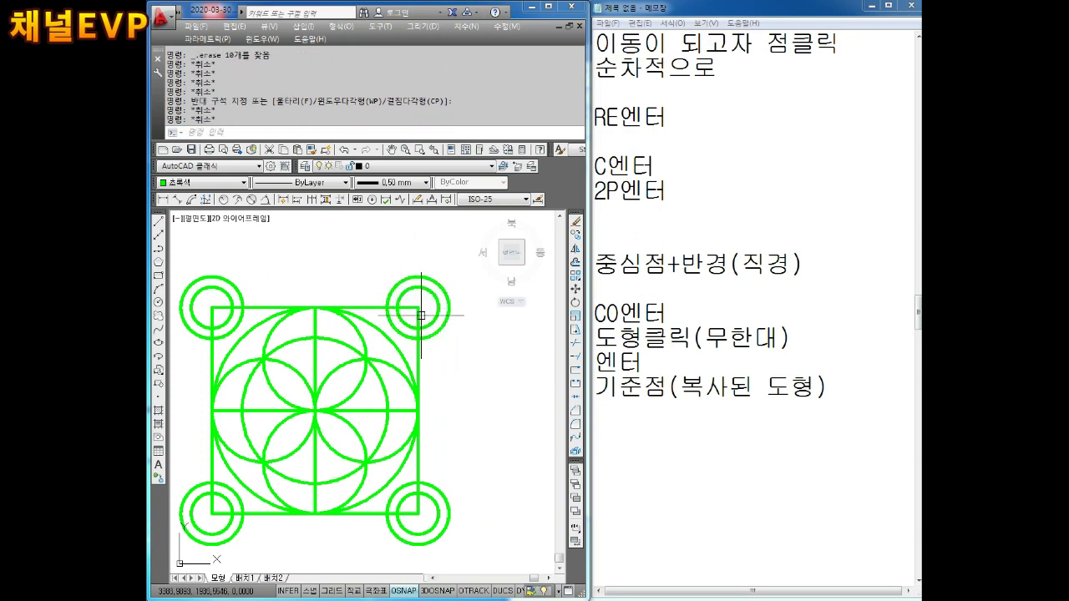
pyautogui.moveTo(463, 390); pyautogui.dragTo(410, 408, button='middle')
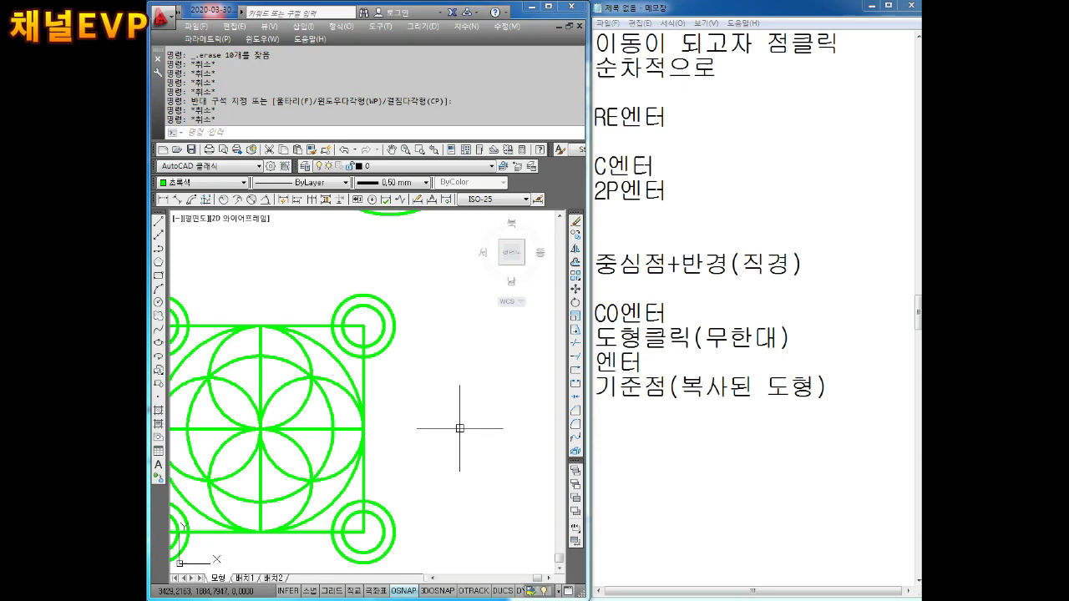
pyautogui.moveTo(443, 436); pyautogui.dragTo(526, 409, button='middle')
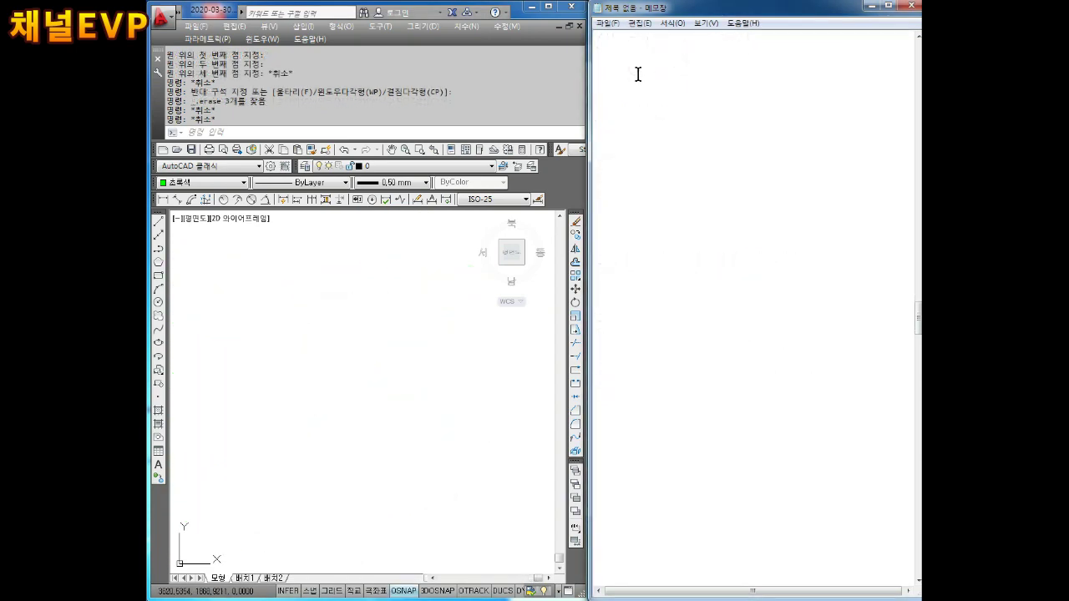
# Write the notes '사각형 50x50', '직교모드 활성화', '시작점 클릭', '방향 가리킨다', '50엔터' in Notepad.
pyautogui.write('각혀')
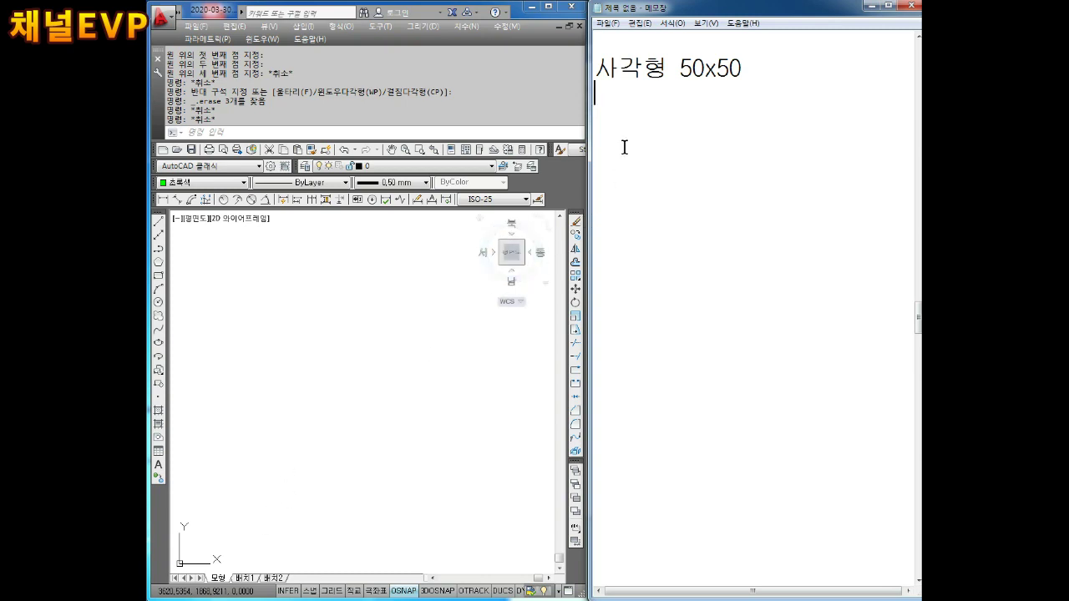
pyautogui.write('직교모드 활성호')
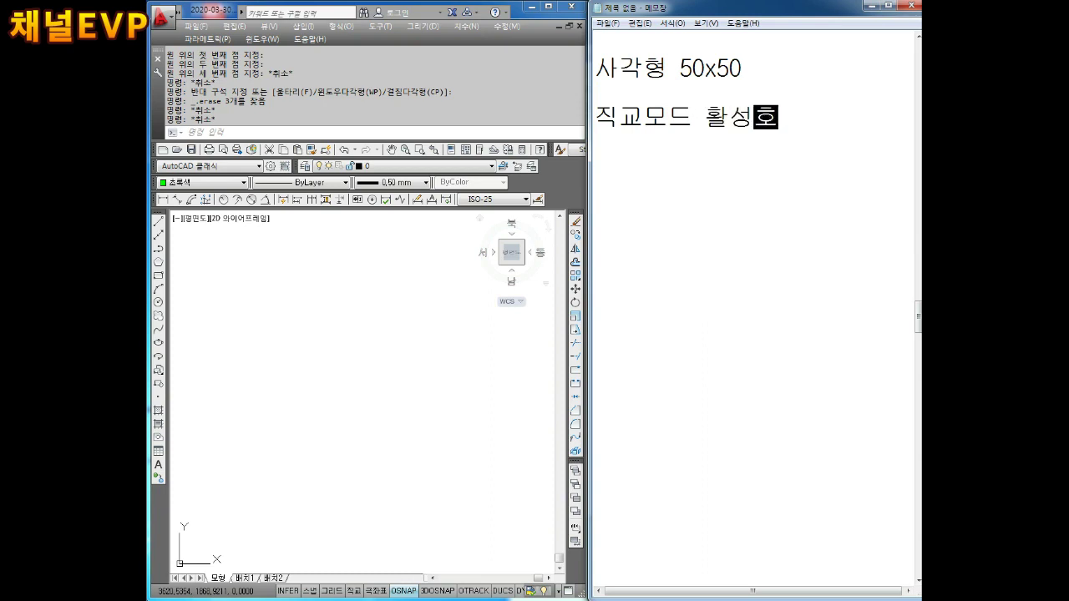
pyautogui.write('시자')
pyautogui.write('점')
pyautogui.write('클ㄹ')
pyautogui.press('Return')
pyautogui.write('방향ㄱ')
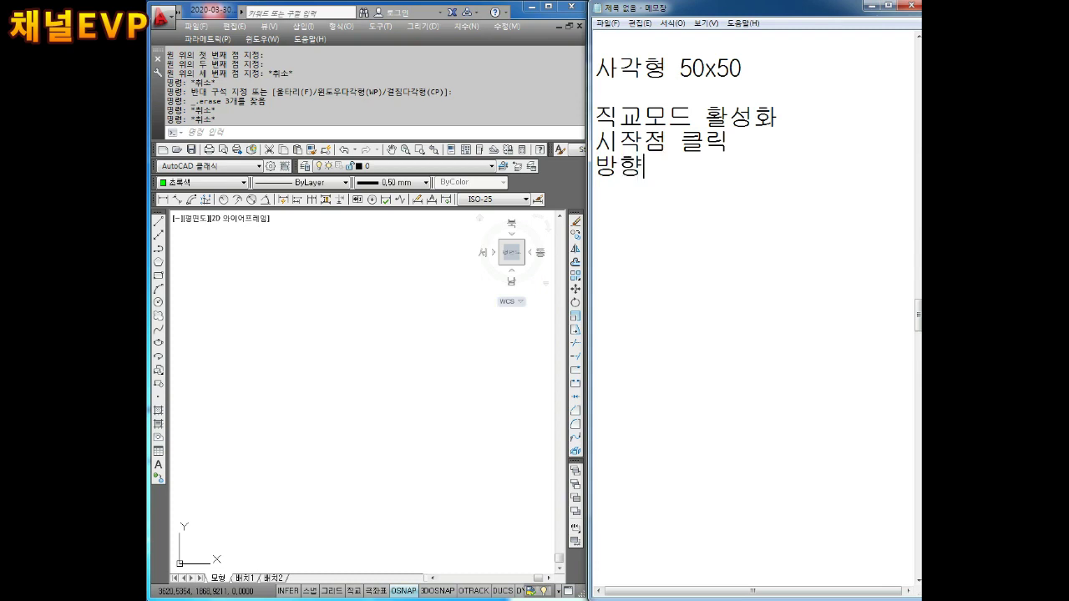
pyautogui.write('리킨다')
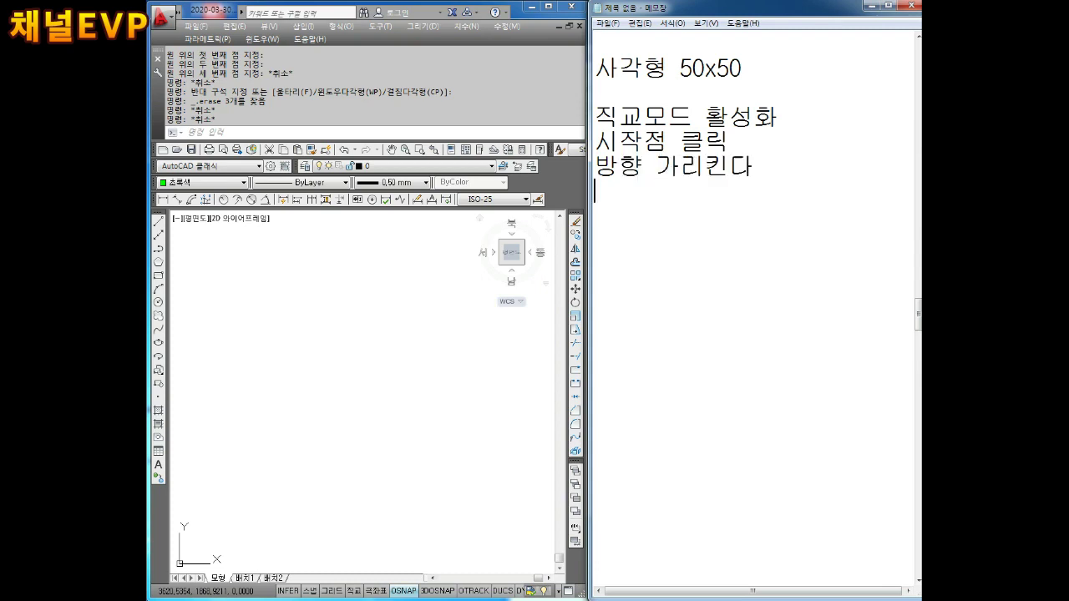
pyautogui.write('터')
pyautogui.click(342, 327)
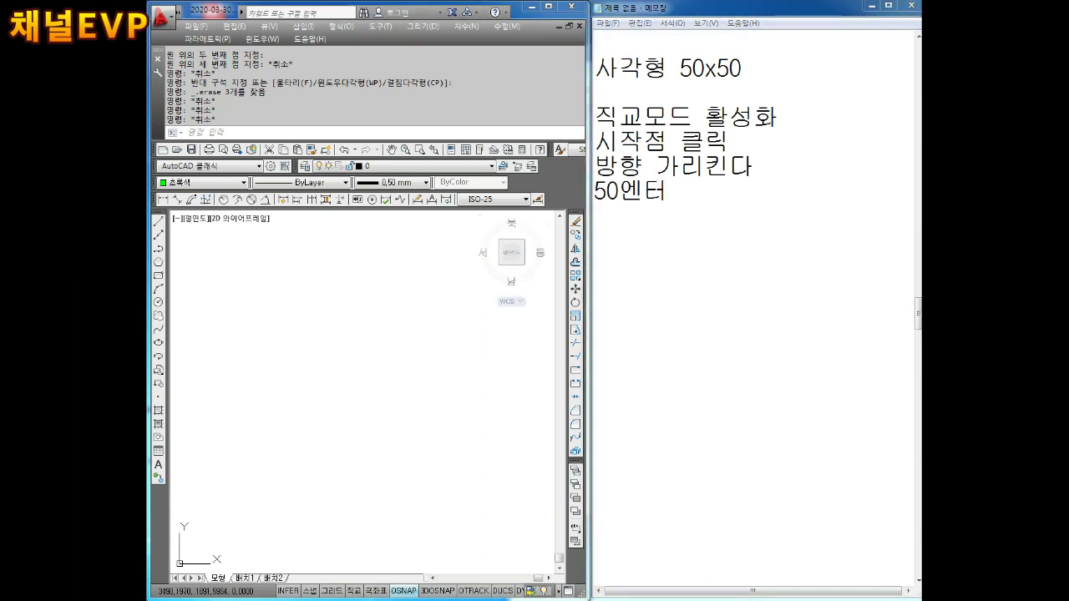
# Draw the 50x50 square with LINE and ortho on, entering 50 for each of the four sides.
pyautogui.press('l')
pyautogui.press('Return')
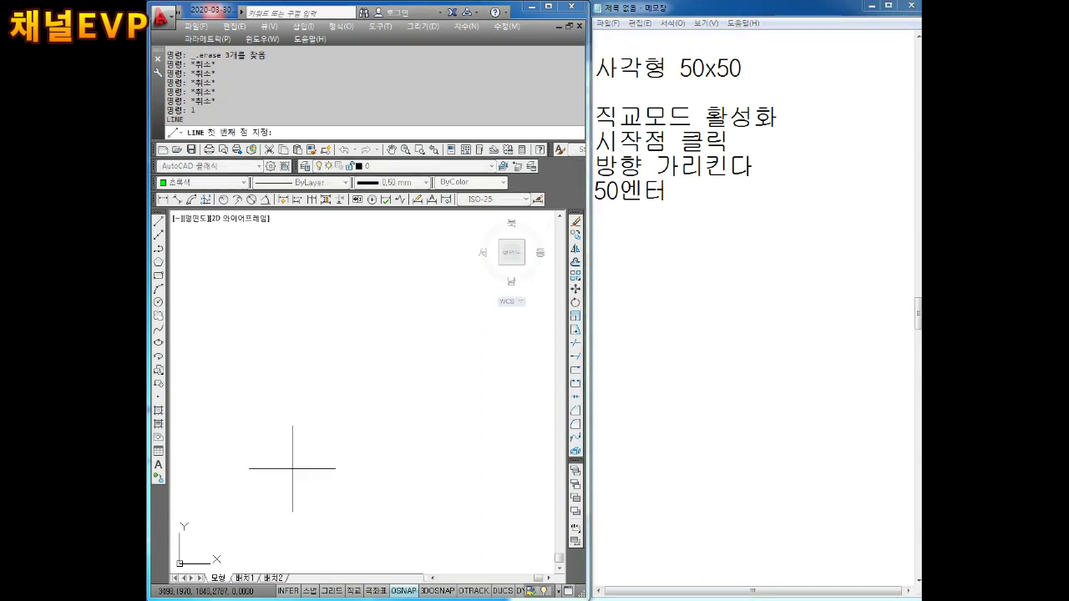
pyautogui.click(306, 456)
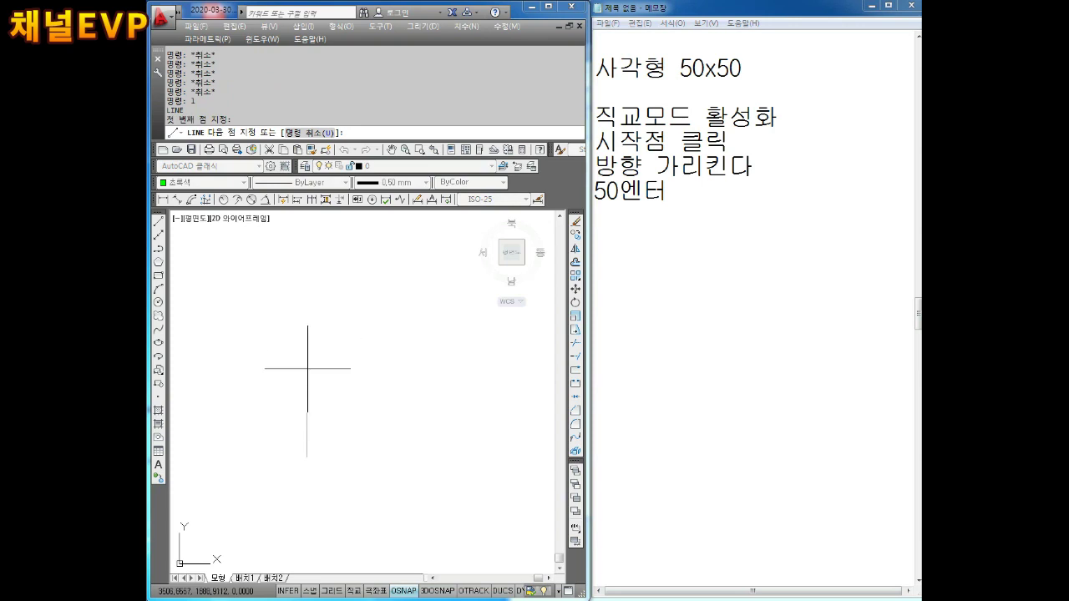
pyautogui.click(354, 592)
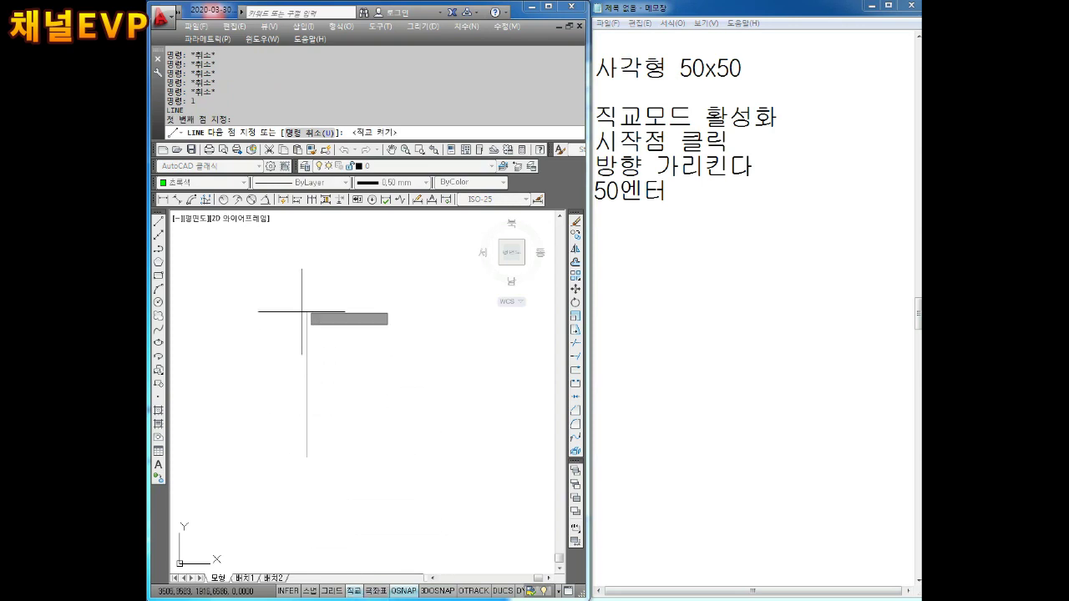
pyautogui.write('50')
pyautogui.press('Return')
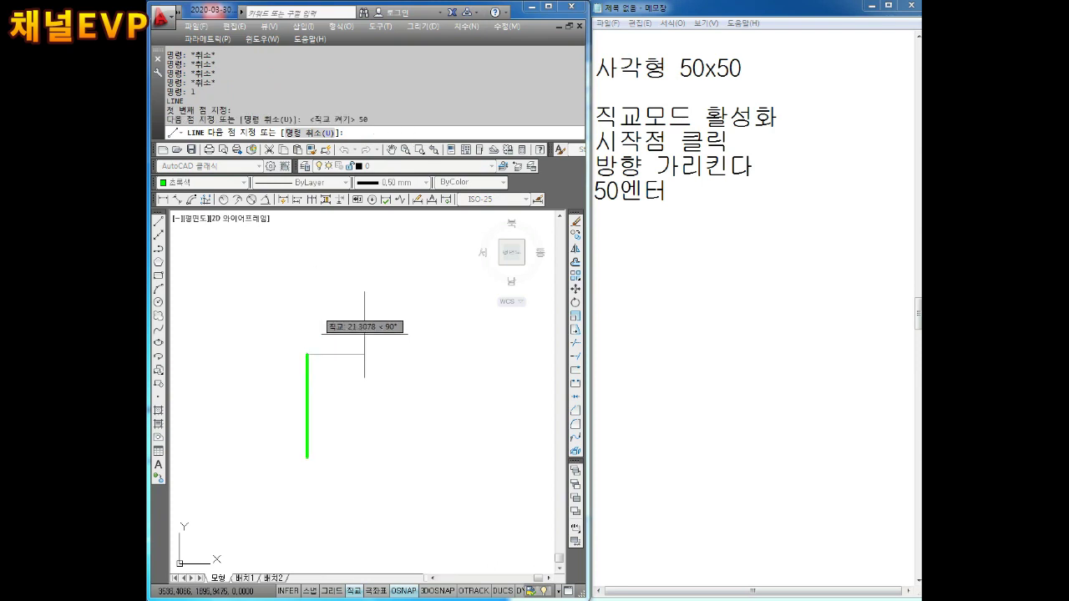
pyautogui.press('Return')
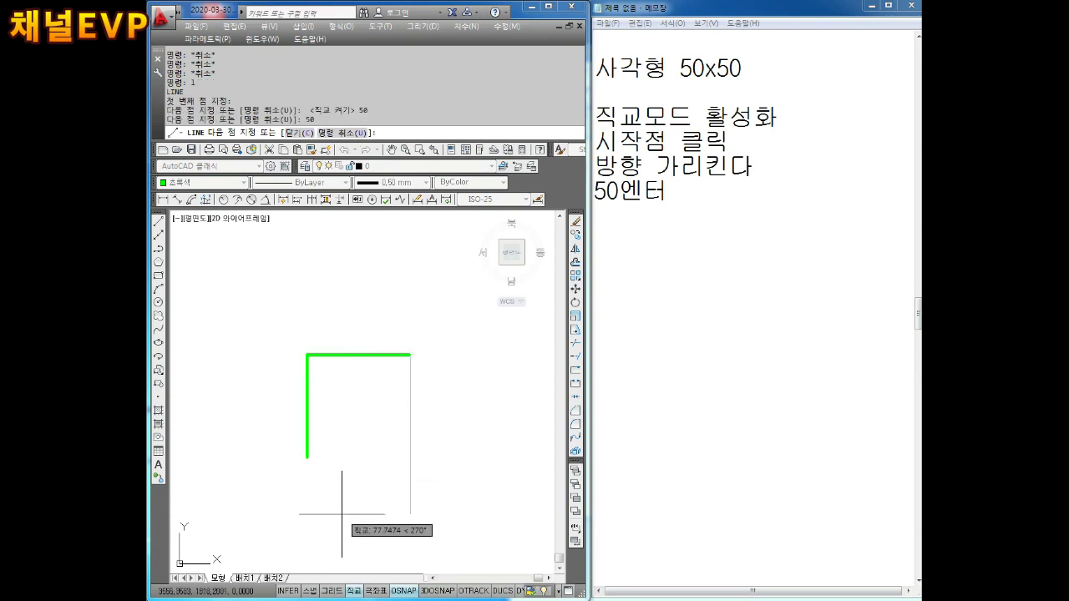
pyautogui.write('50')
pyautogui.press('Return')
pyautogui.write('50')
pyautogui.press('Return')
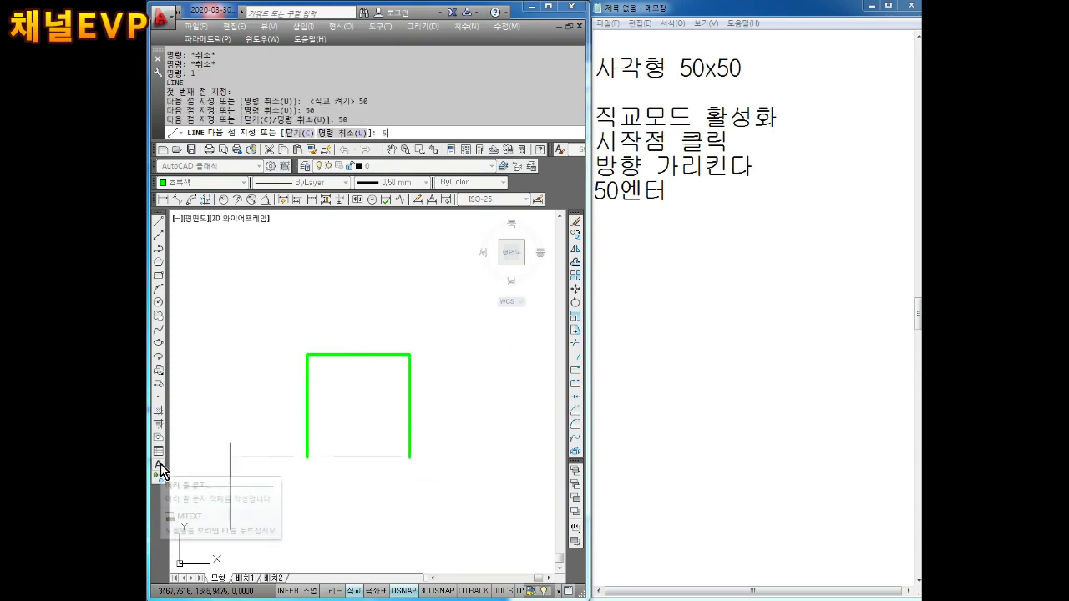
pyautogui.press('Escape')
pyautogui.press('Escape')
pyautogui.press('Escape')
pyautogui.moveTo(459, 416)
pyautogui.mouseDown(button='middle')
pyautogui.moveTo(404, 420)
pyautogui.moveTo(353, 370)
pyautogui.moveTo(402, 367)
pyautogui.mouseUp(button='middle')
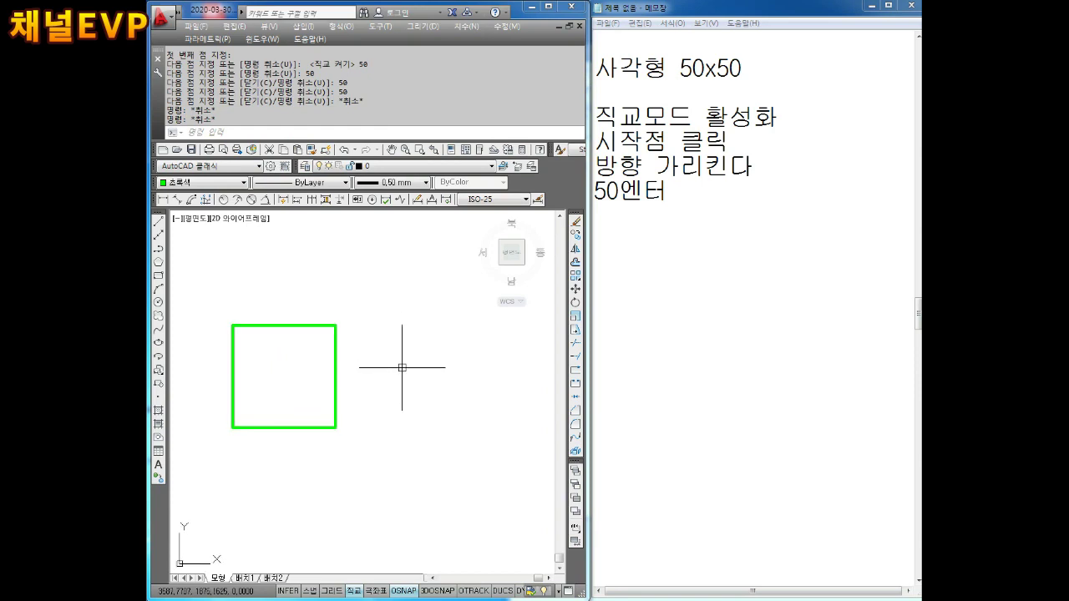
# Start a new line at the triangle's apex to the right of the square.
pyautogui.press('Escape')
pyautogui.press('Escape')
pyautogui.press('Escape')
pyautogui.write('l')
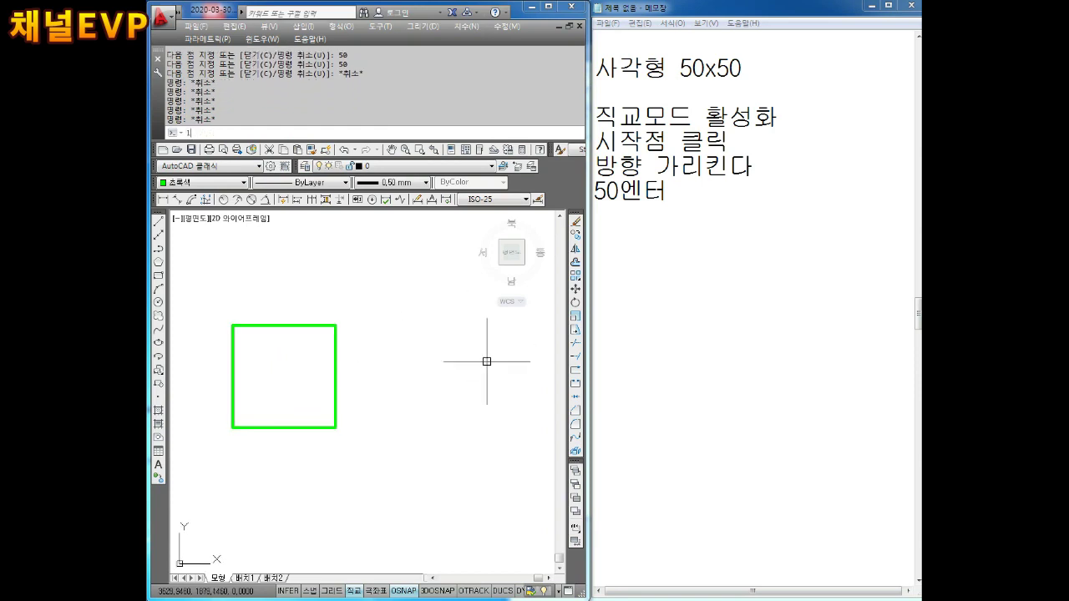
pyautogui.press('Return')
pyautogui.click(452, 318)
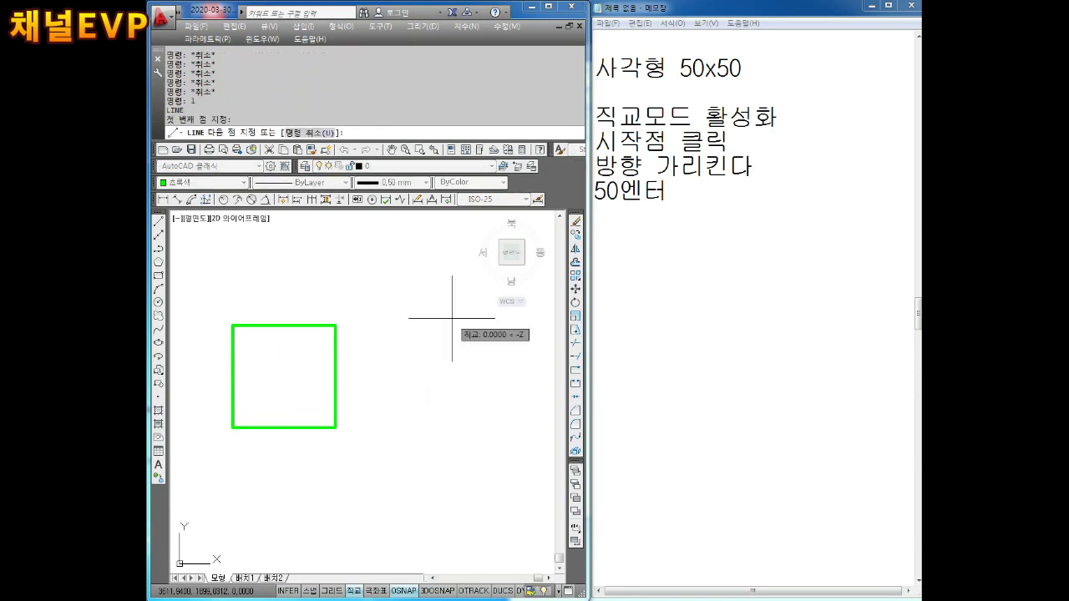
# With ortho off, draw the triangle's lower-left and lower-right corners and close it at the apex.
pyautogui.click(355, 595)
pyautogui.click(377, 430)
pyautogui.click(525, 428)
pyautogui.click(452, 317)
pyautogui.press('Escape')
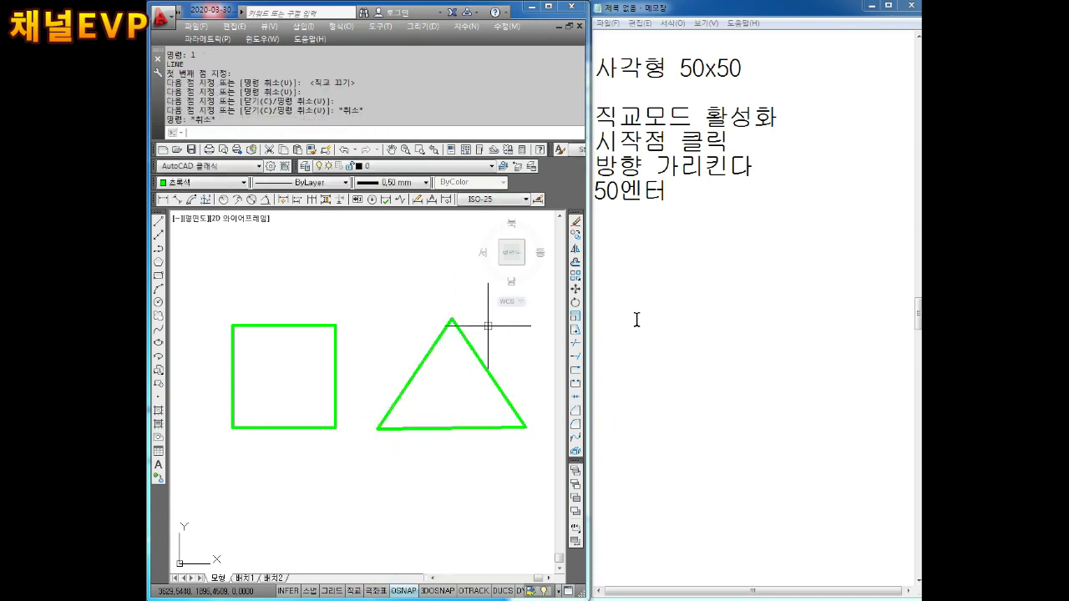
# Add the note '삼각형 각도 거리 무시' to the Notepad steps.
pyautogui.click(641, 231)
pyautogui.write('삼각혀')
pyautogui.write('각도')
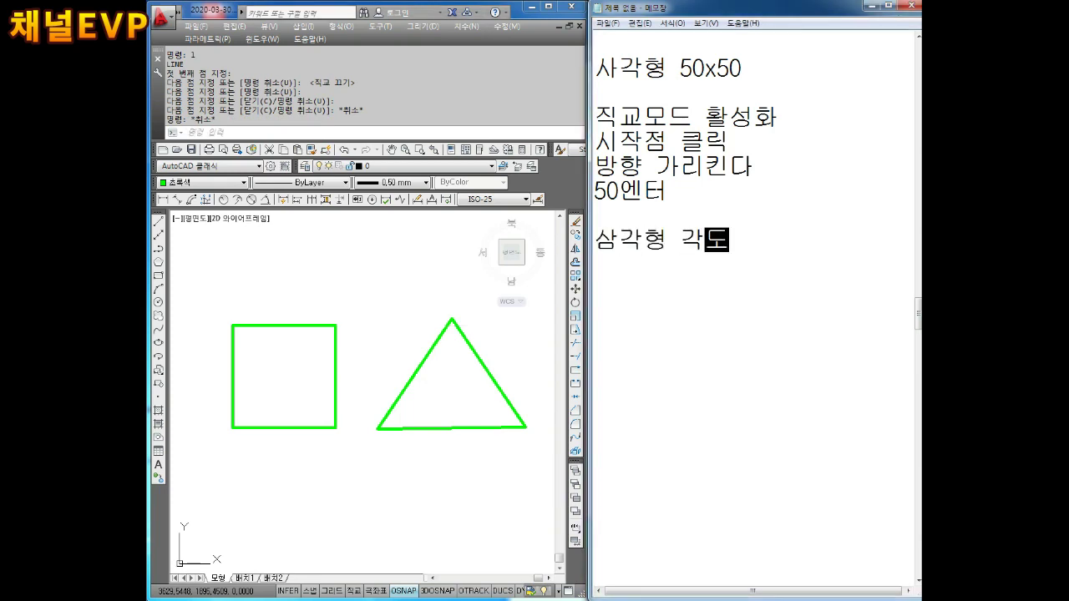
pyautogui.write('리 무시\\')
pyautogui.press('Return')
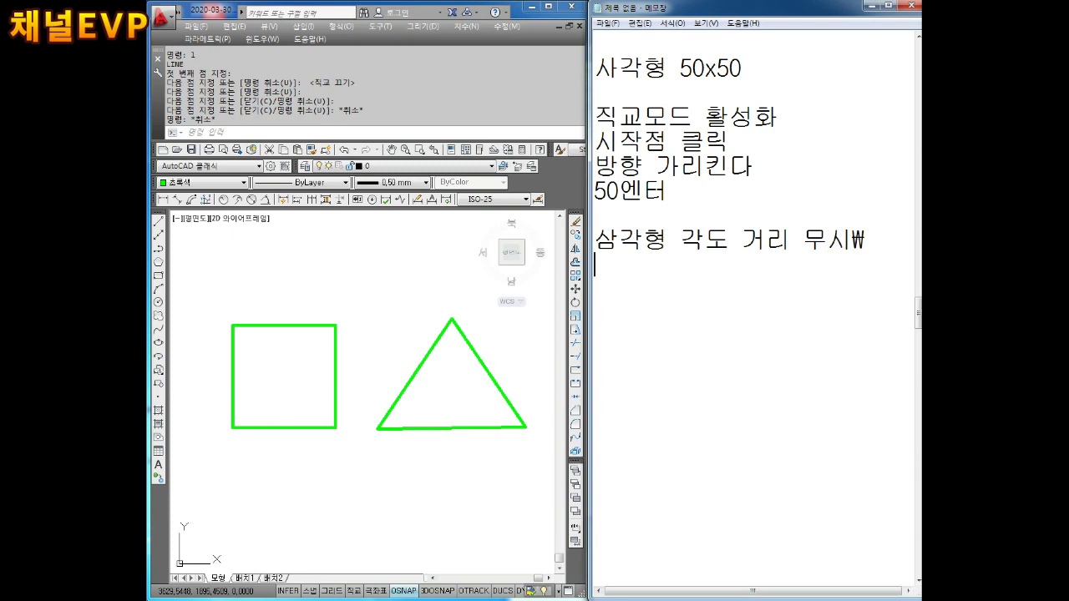
# Cancel pending commands, nudge the drawing view, and place the cursor on a blank notes line.
pyautogui.click(351, 407)
pyautogui.press('Escape')
pyautogui.press('Escape')
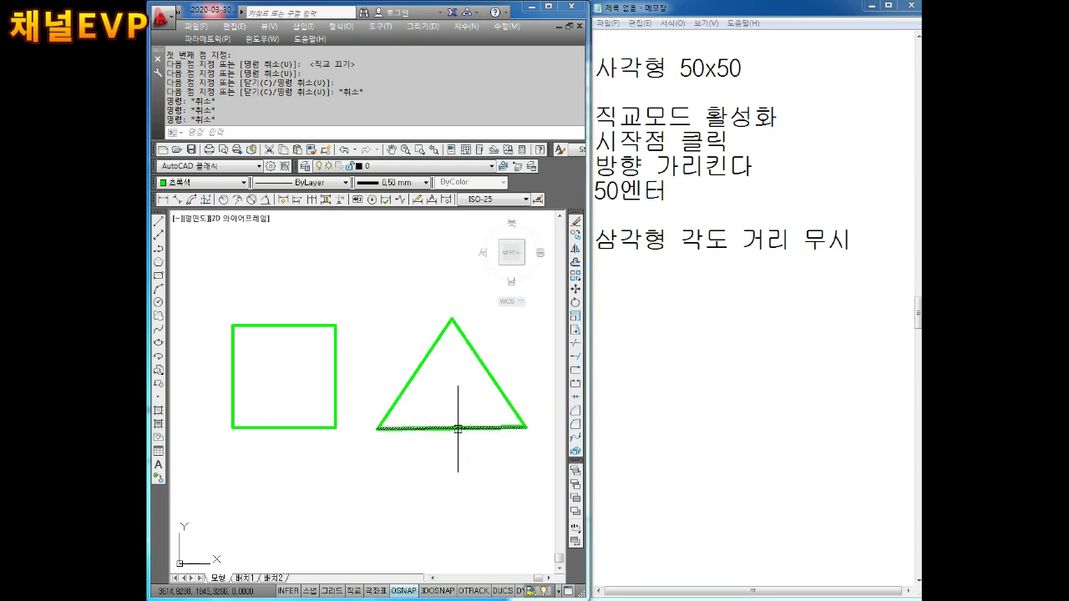
pyautogui.press('Escape')
pyautogui.moveTo(346, 382)
pyautogui.mouseDown(button='middle')
pyautogui.moveTo(354, 372)
pyautogui.moveTo(381, 409)
pyautogui.mouseUp(button='middle')
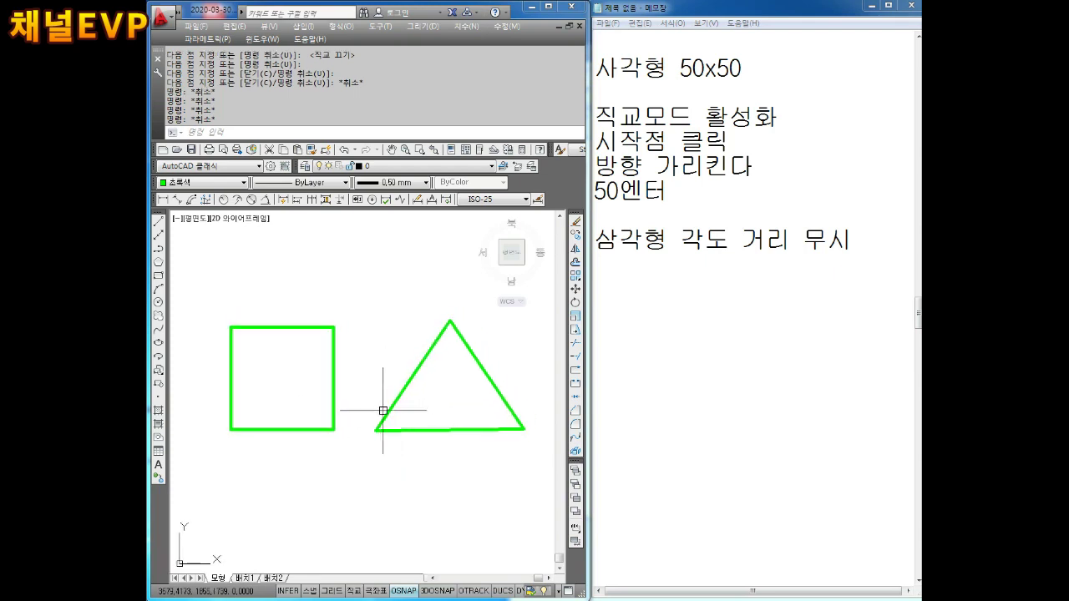
pyautogui.click(644, 310)
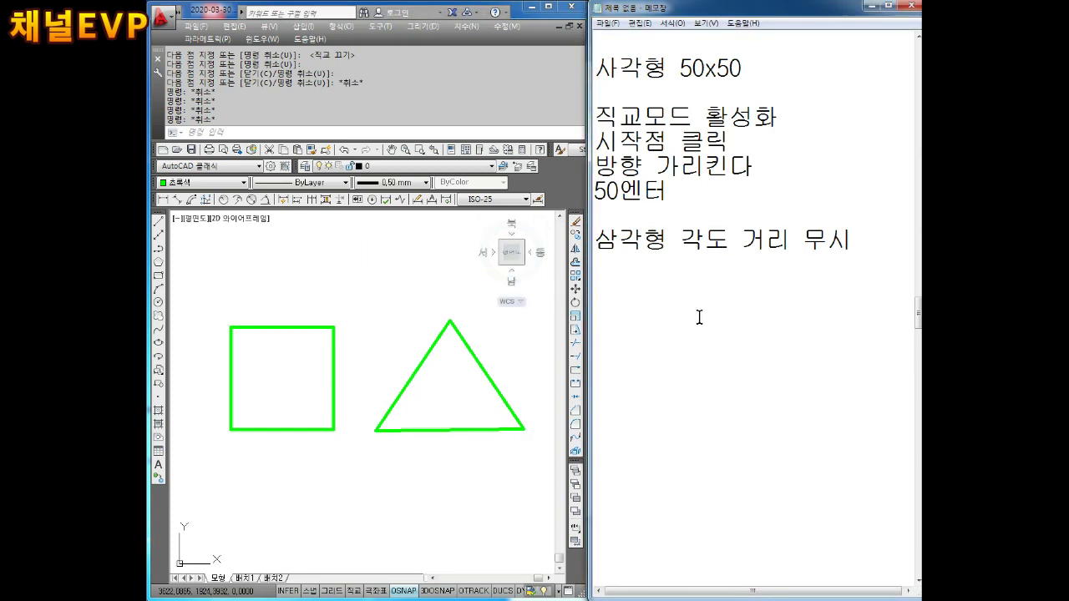